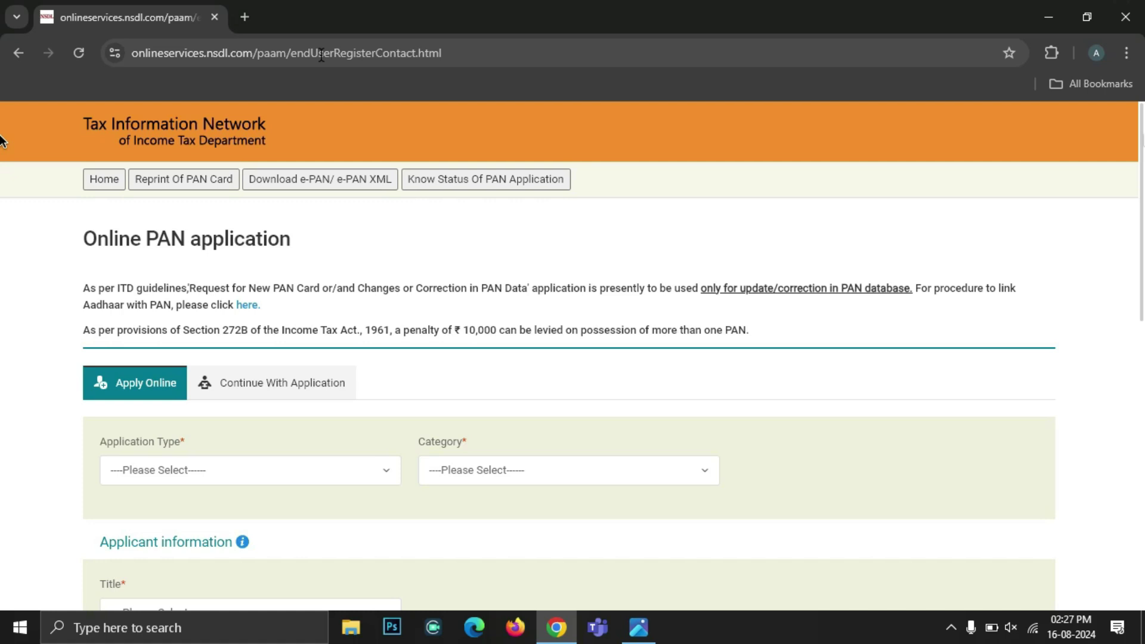
- Choose 'Changes or Correction in existing PAN Data' as the application type and INDIVIDUAL as the category
left_click(321, 54)
left_click(659, 179)
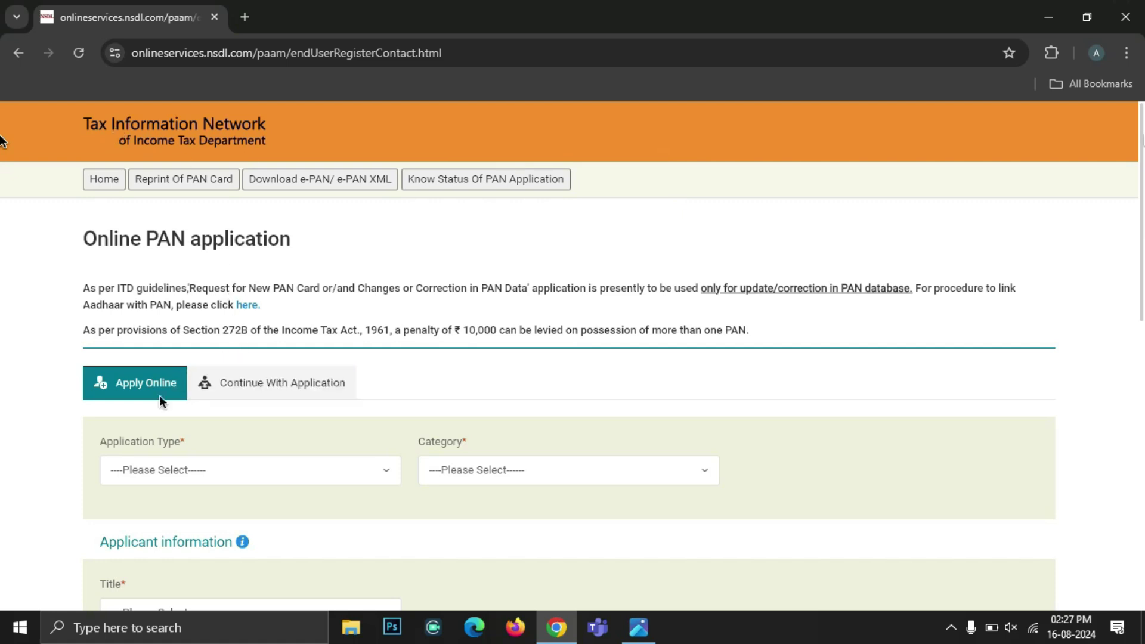
left_click(187, 474)
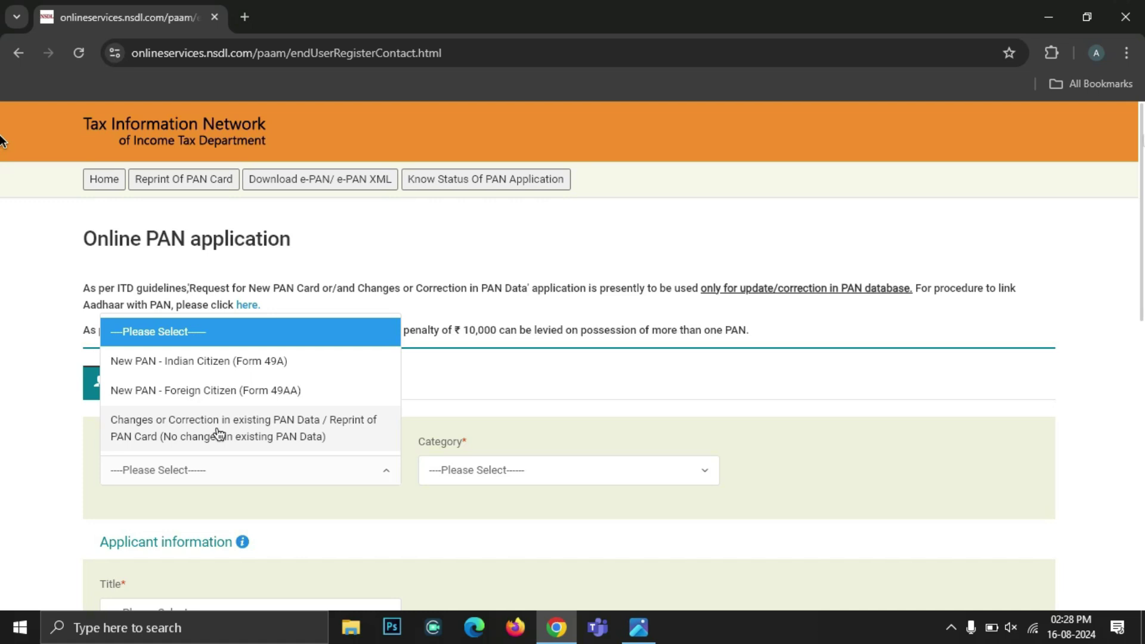
left_click(218, 433)
left_click(476, 468)
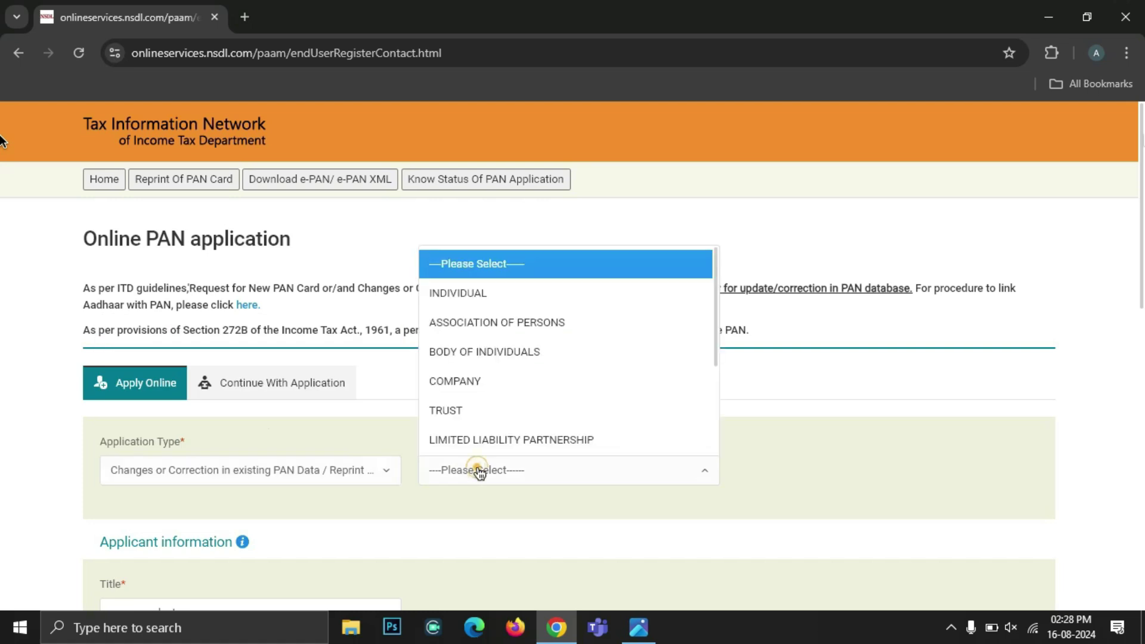
left_click(482, 296)
scroll(167, 188, "down", 5)
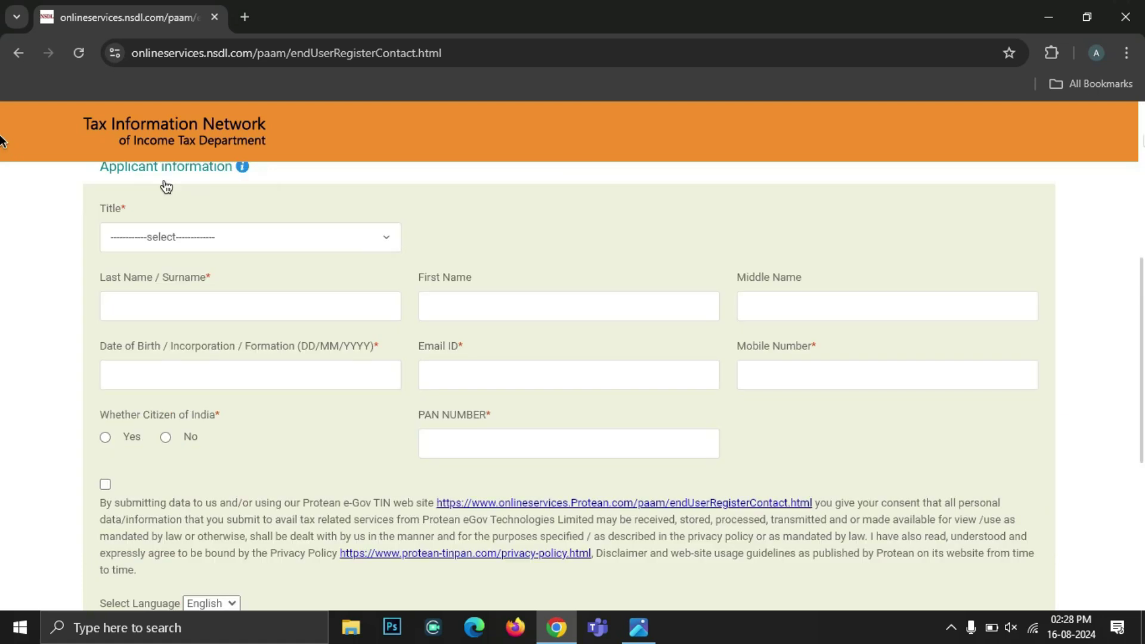
- Select the title Shri and enter the applicant's surname, first name and middle name
left_click(182, 238)
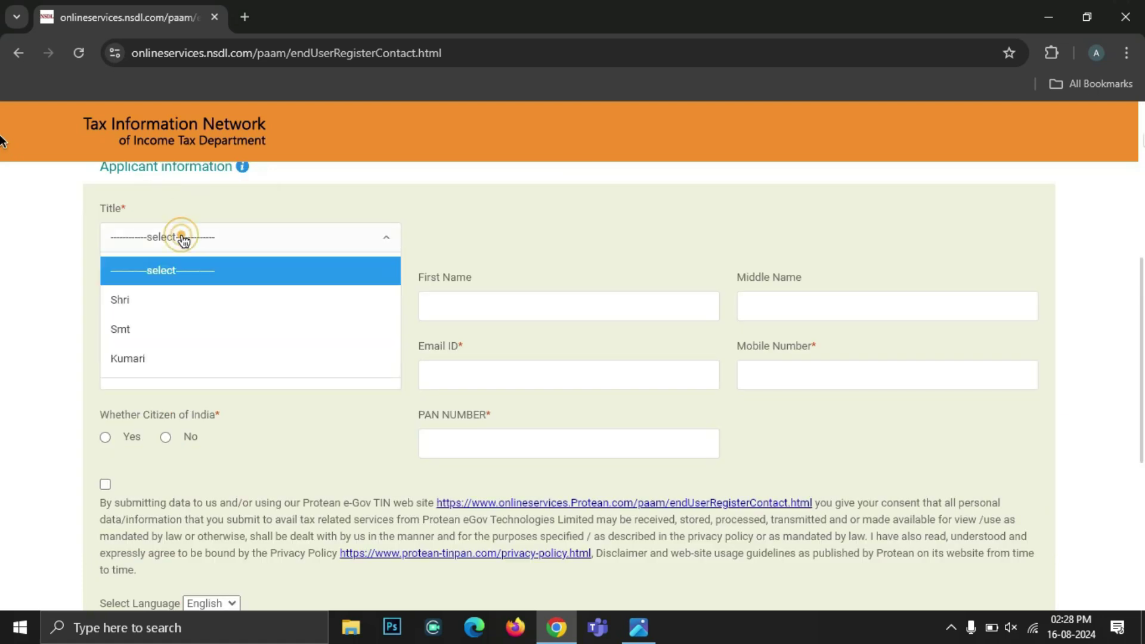
left_click(176, 303)
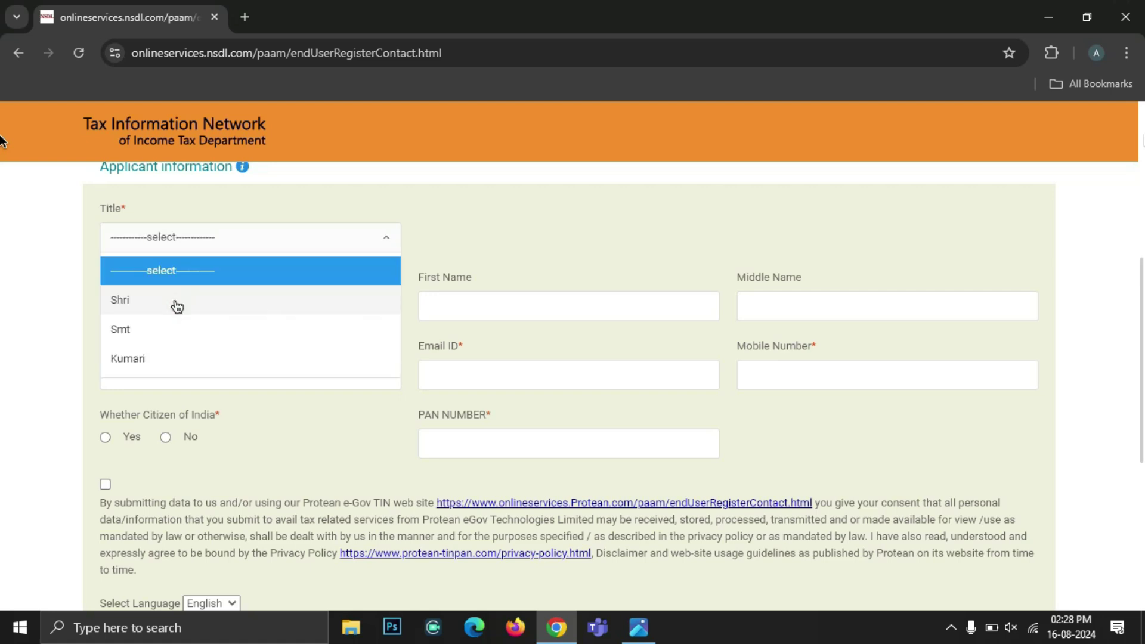
left_click(177, 304)
left_click(189, 300)
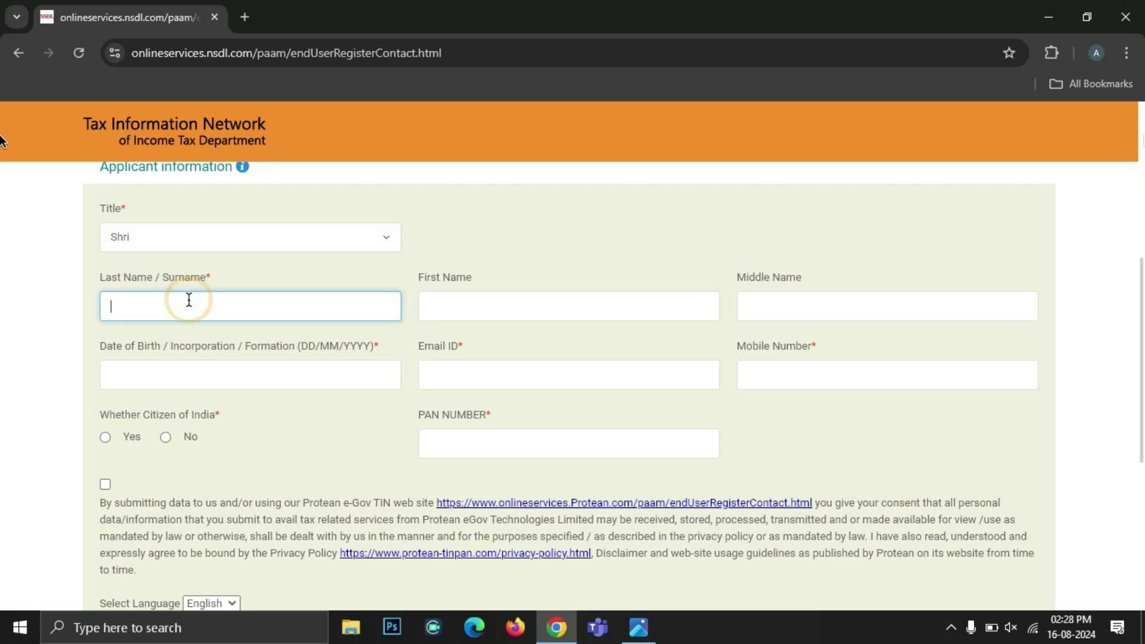
key("Tab")
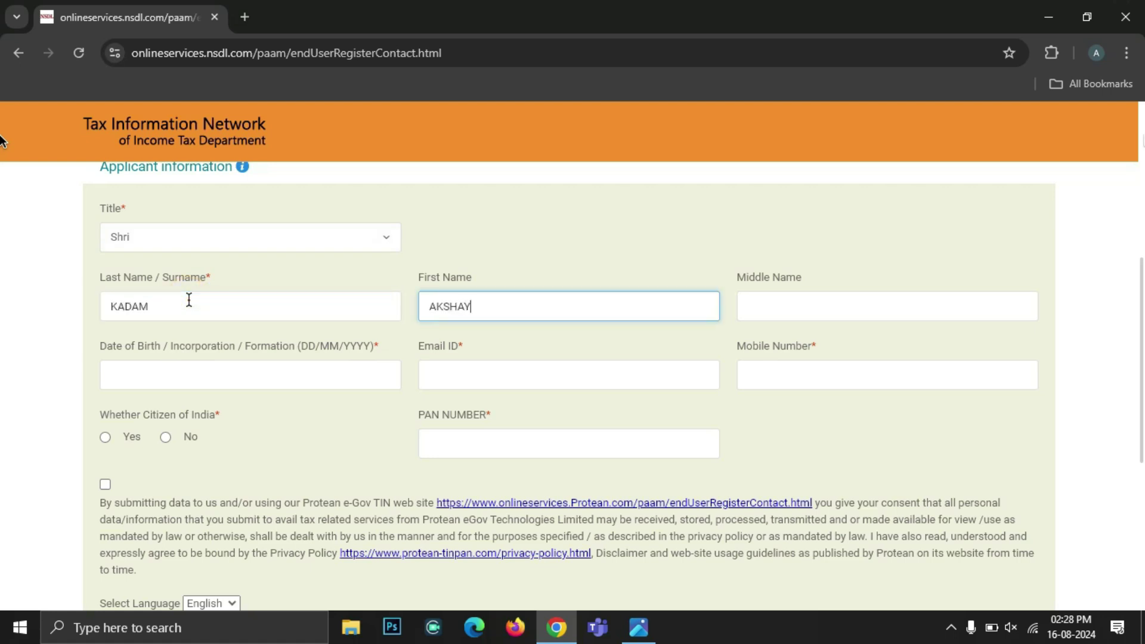
key("Tab")
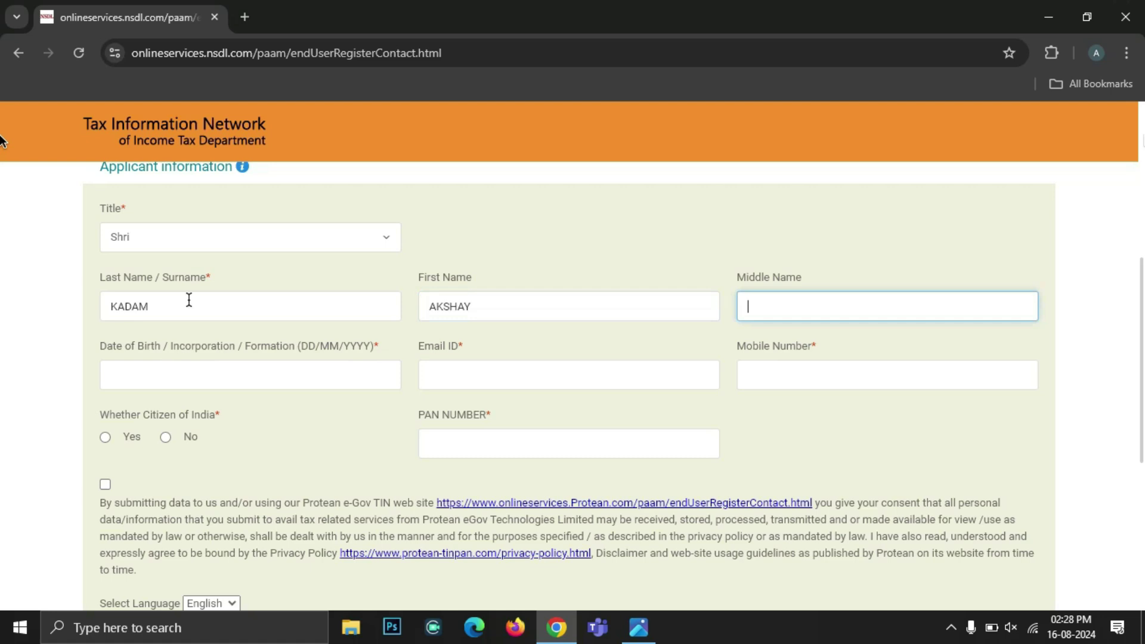
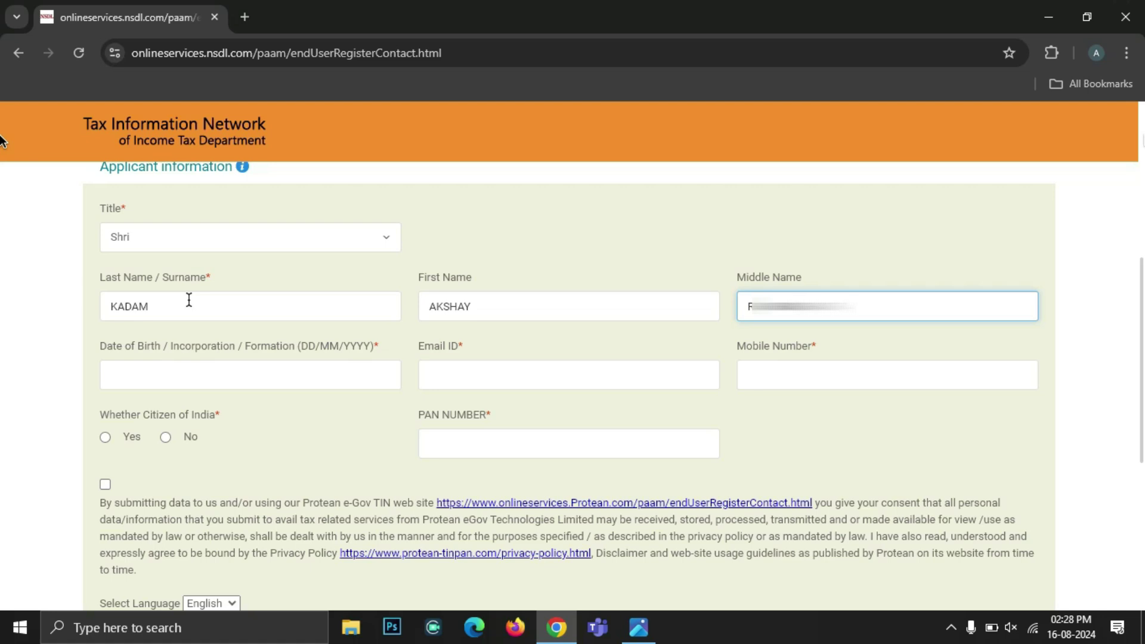
- Paste in the applicant's date of birth, email address and mobile number
left_click(286, 373)
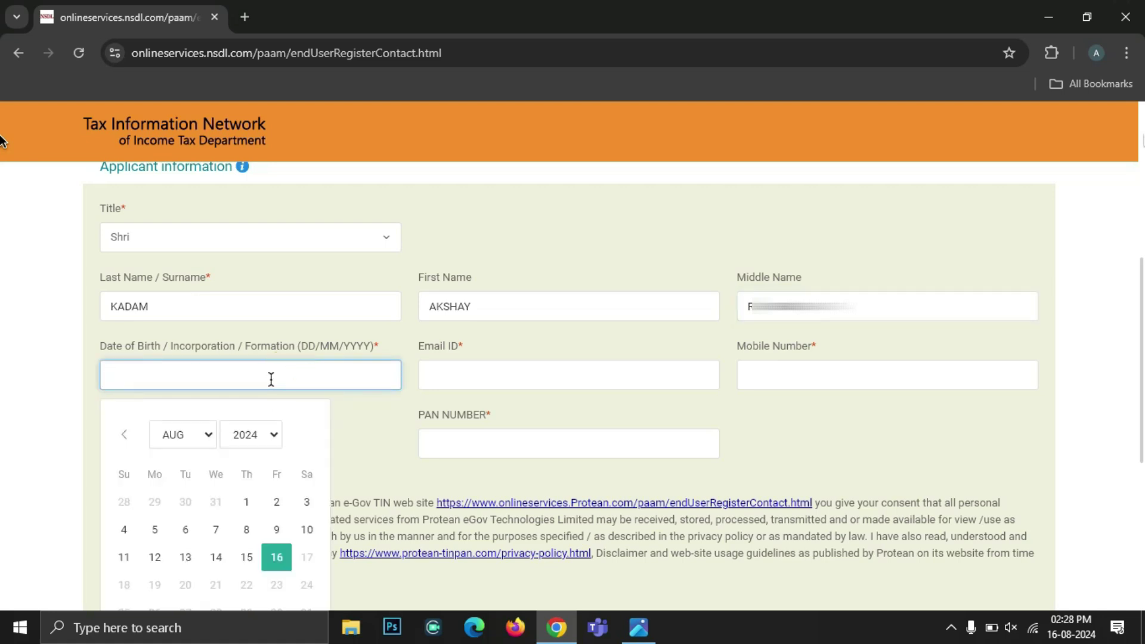
key("ctrl+v")
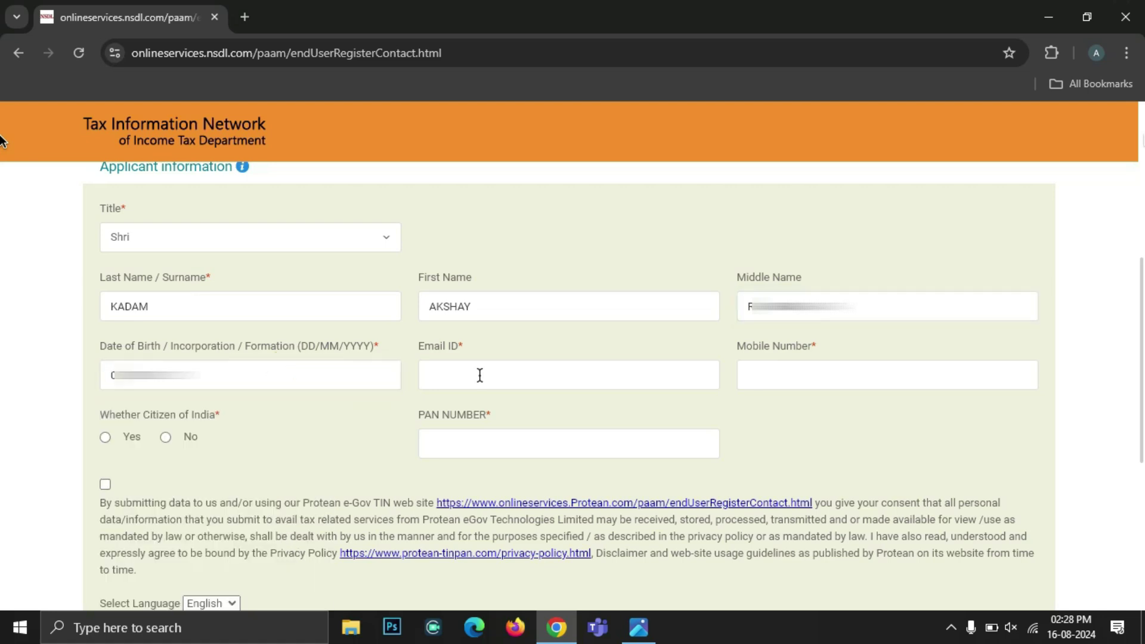
left_click(479, 374)
key("ctrl+v")
key("Tab")
key("ctrl+v")
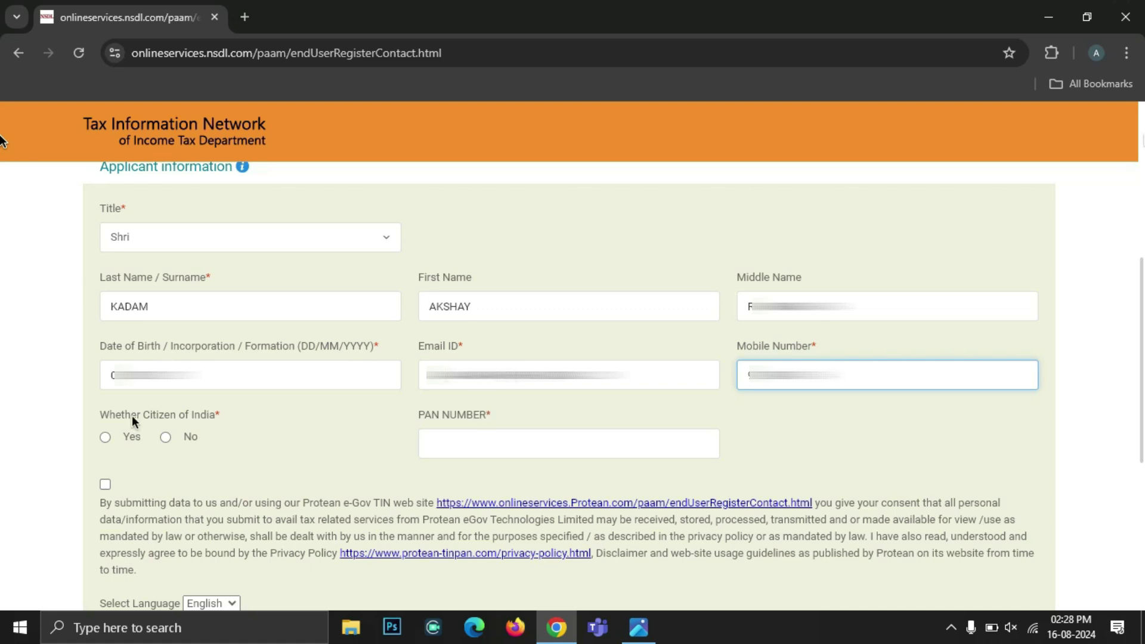
- Declare the applicant an Indian citizen and enter the existing PAN number
left_click(106, 437)
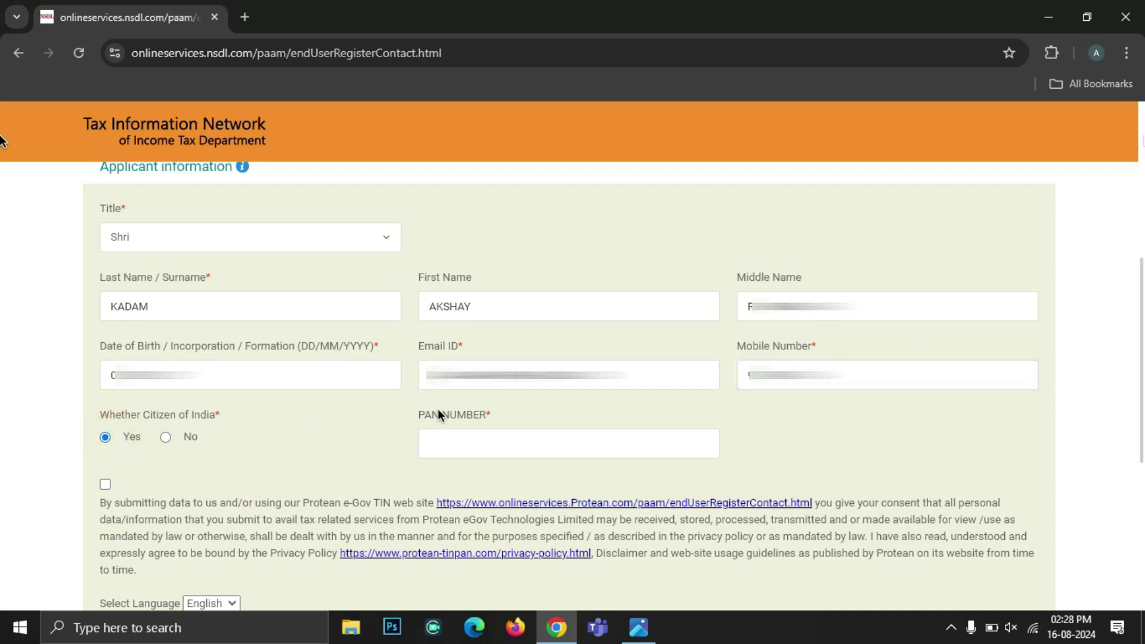
left_click(498, 445)
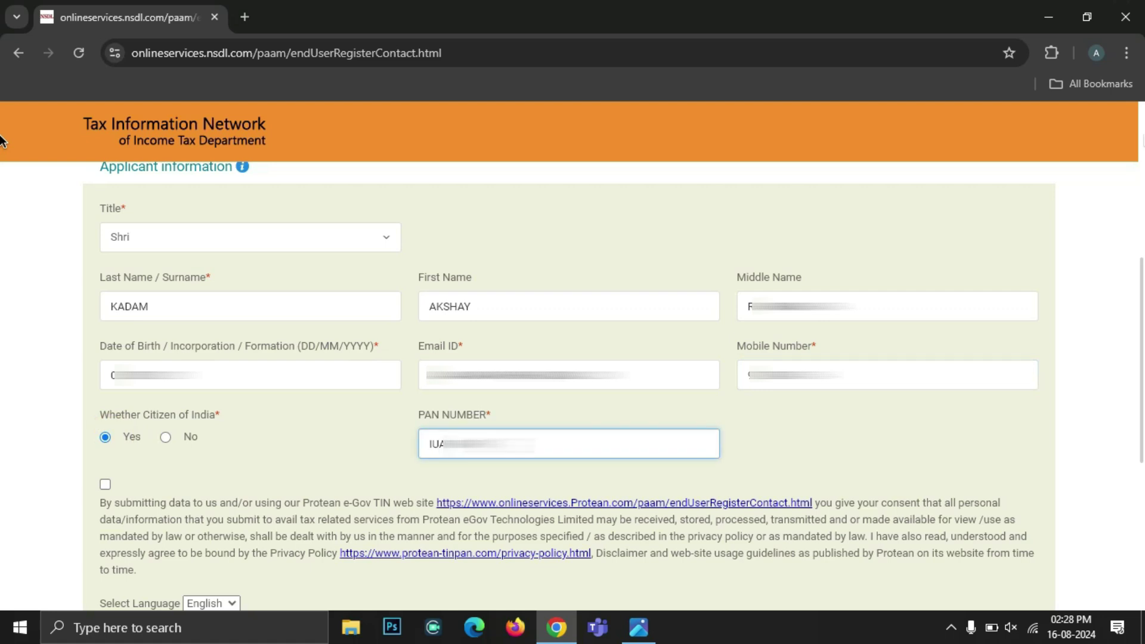
scroll(118, 296, "down", 3)
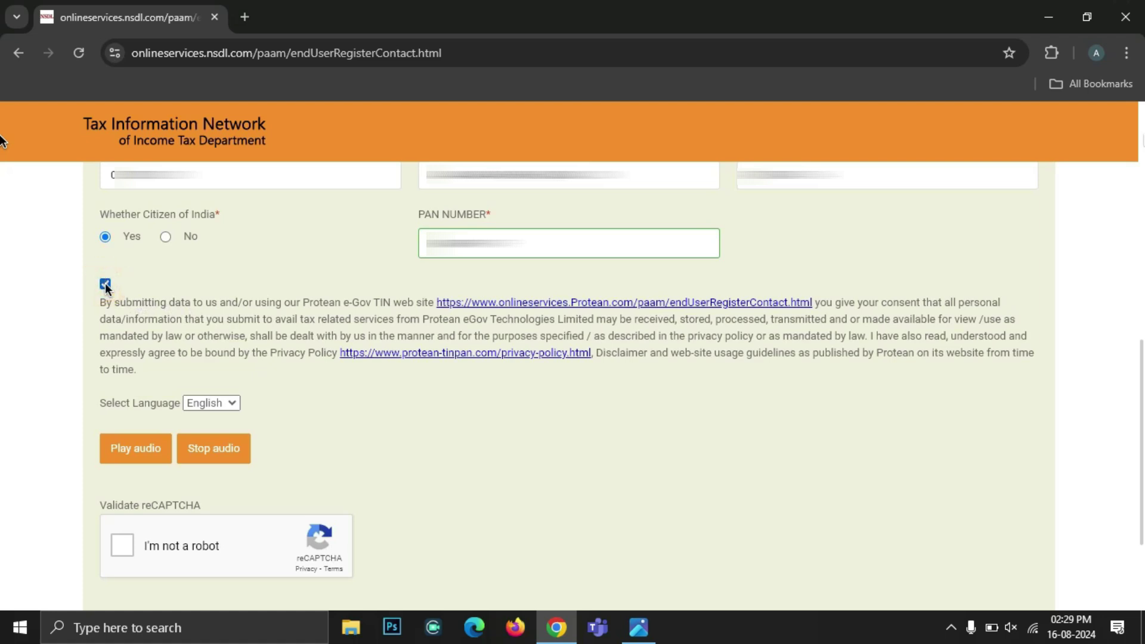
- Complete the 'I'm not a robot' check and submit the registration details
left_click(130, 544)
scroll(421, 472, "down", 3)
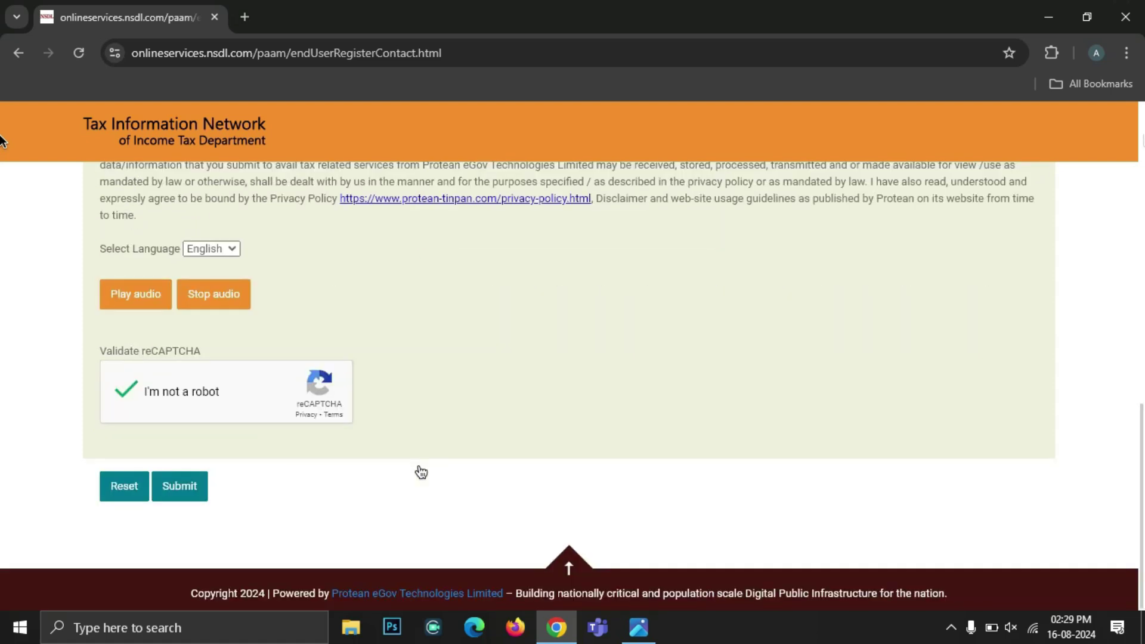
left_click(174, 489)
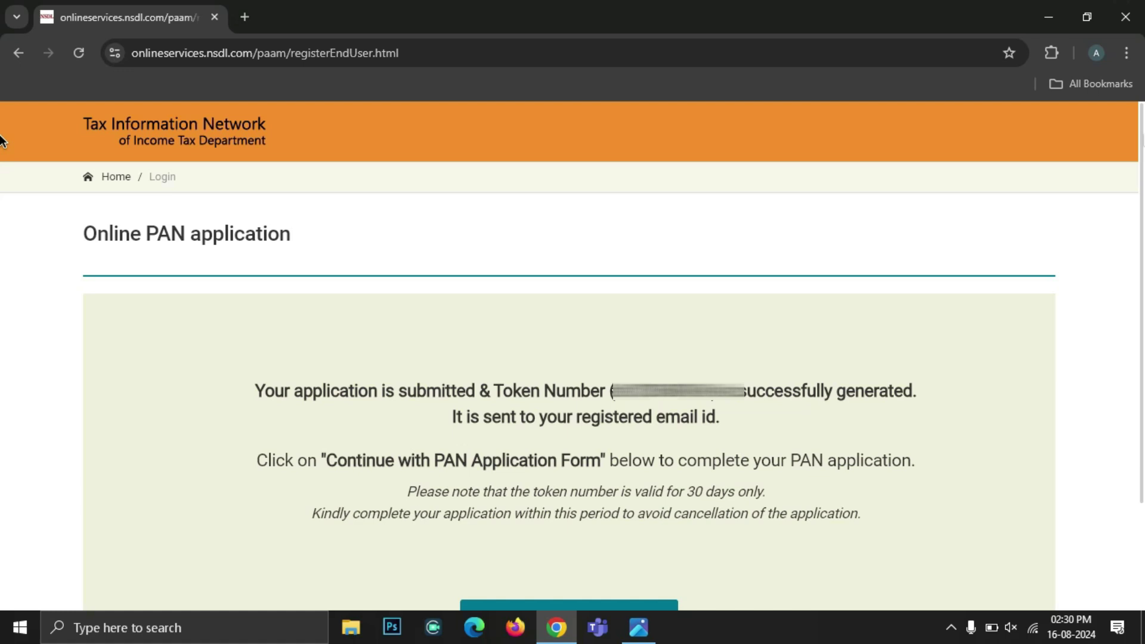
- Proceed with 'Continue with PAN Application Form'
scroll(595, 503, "down", 2)
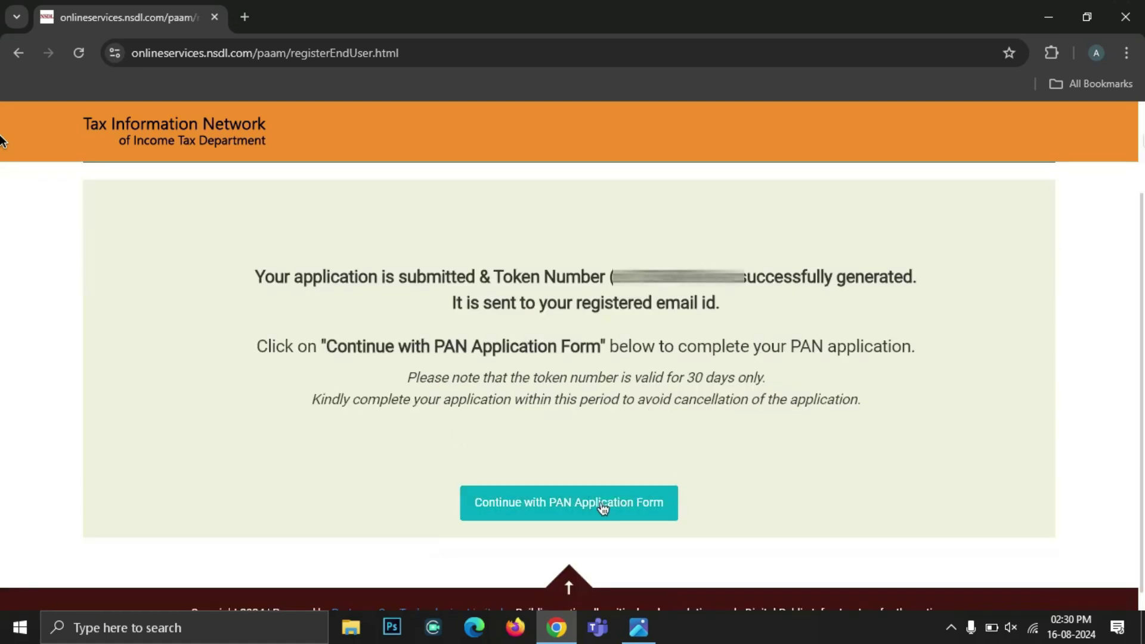
left_click(559, 512)
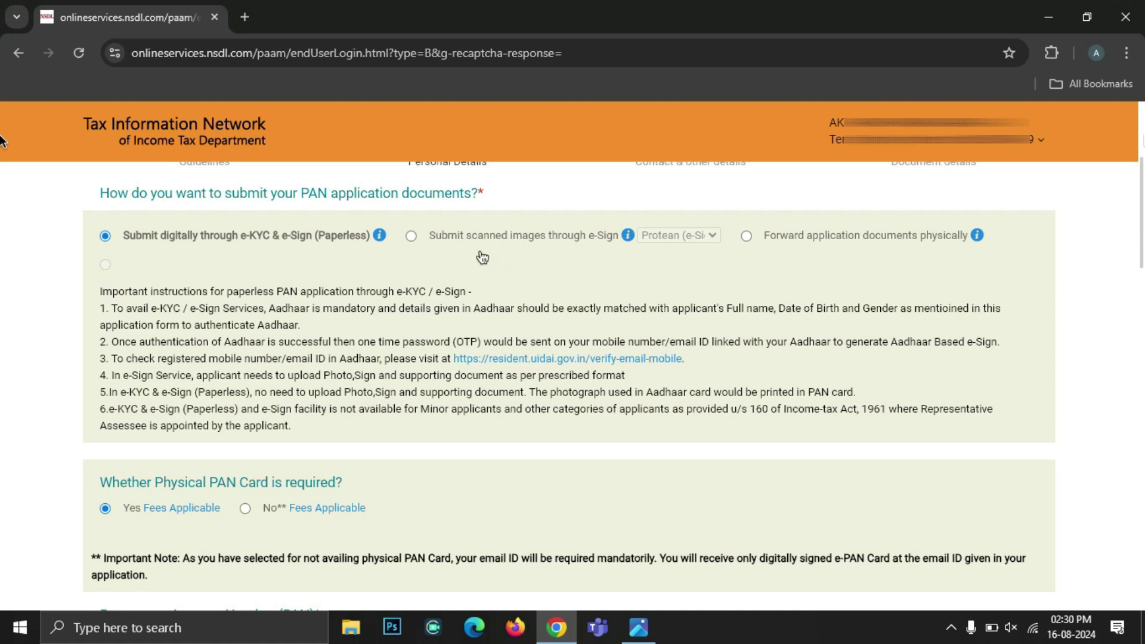
- Choose 'Submit scanned images through e-Sign' and tick the Aadhaar Number (Only for Individual) option
left_click(410, 236)
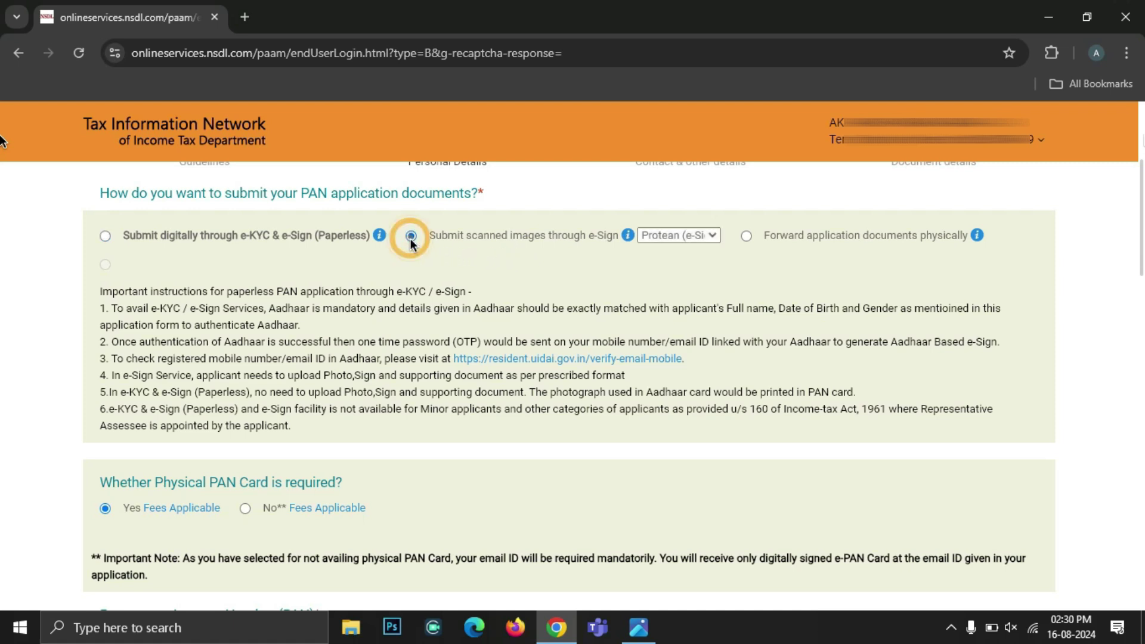
scroll(107, 182, "down", 5)
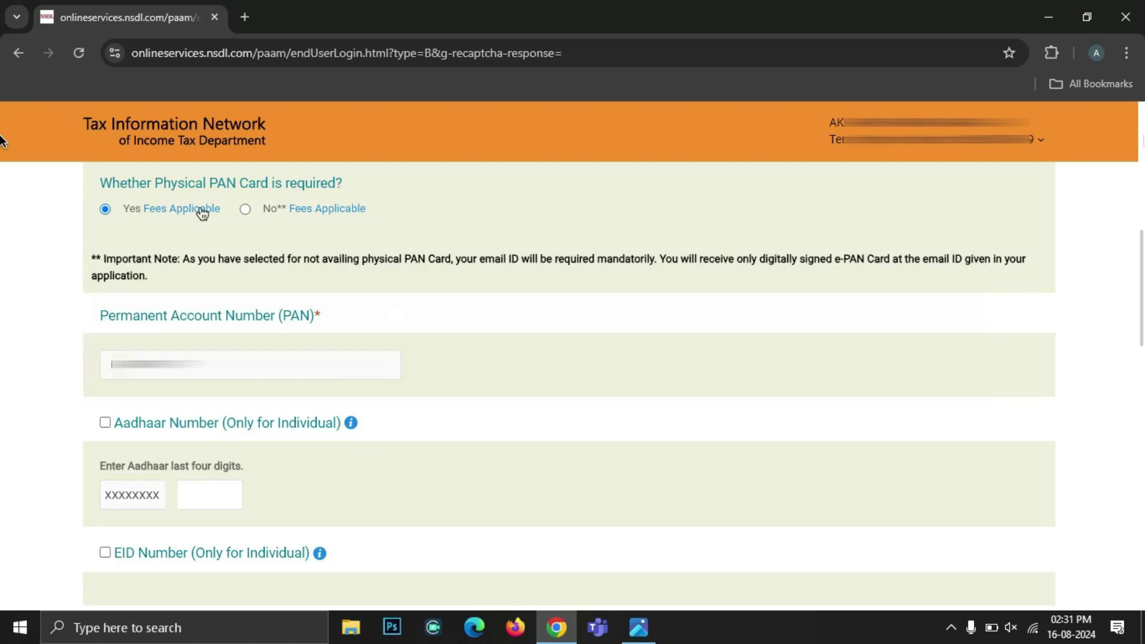
left_click(137, 364)
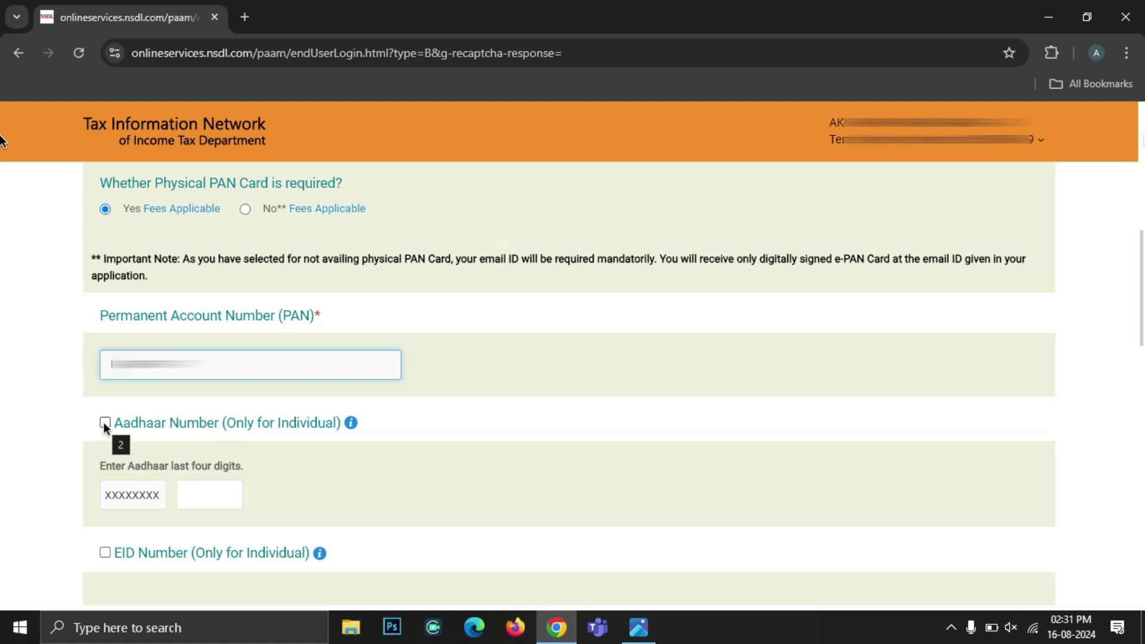
left_click(213, 486)
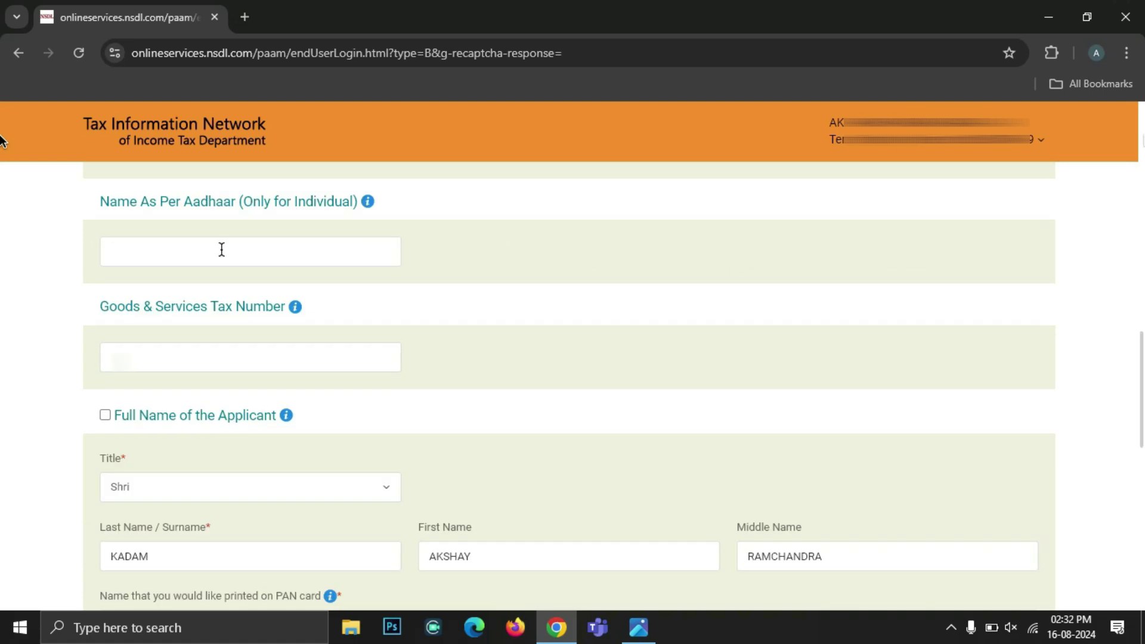
left_click(220, 248)
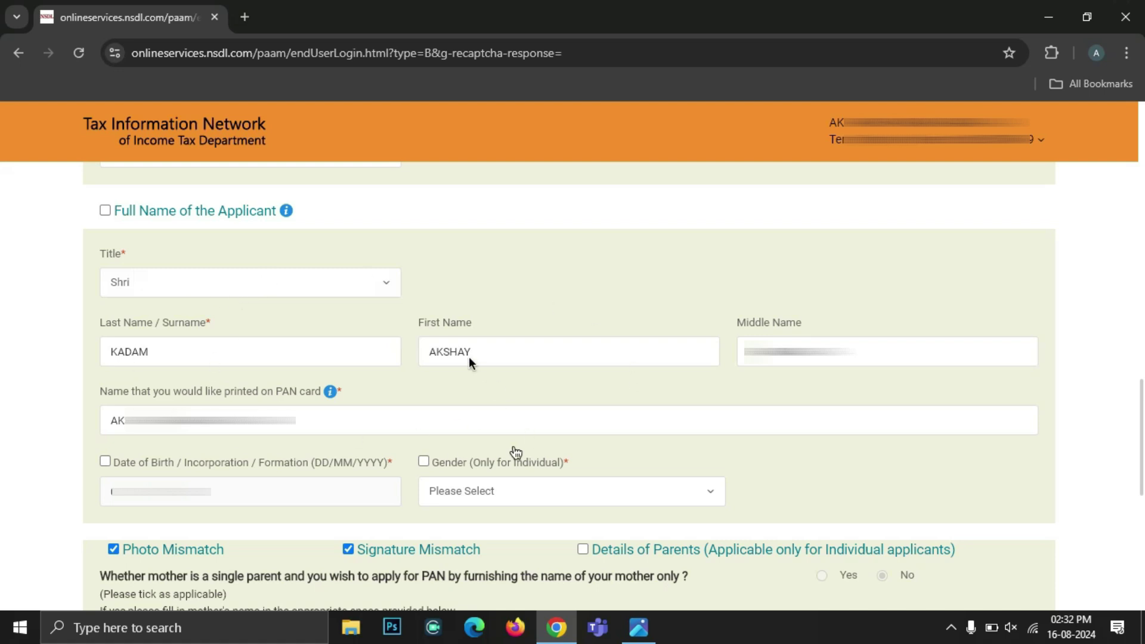
- Enter the applicant's name in 'Name As Per Aadhaar' and choose Male as the gender
scroll(605, 412, "down", 2)
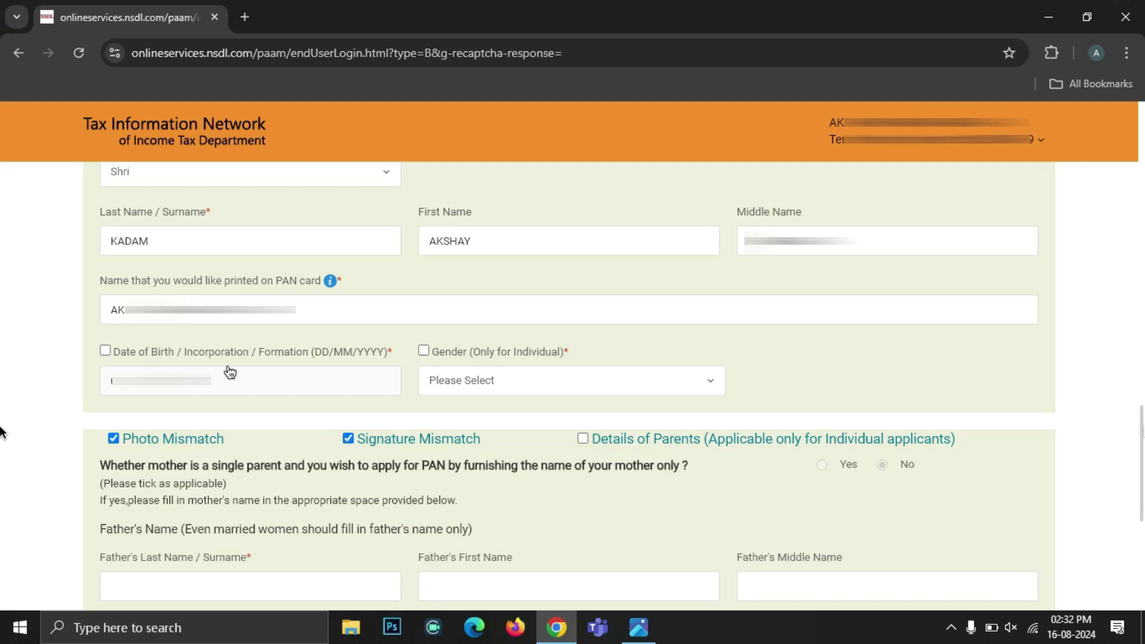
left_click(466, 393)
left_click(470, 446)
scroll(471, 453, "down", 4)
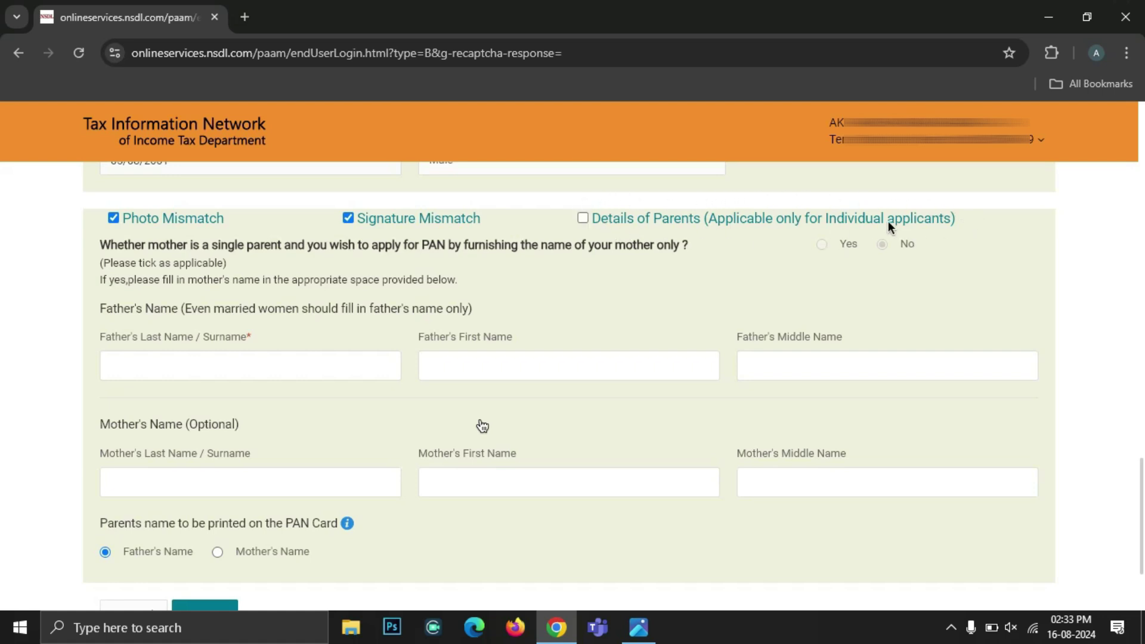
- Enter the father's surname and first name, then move on to Contact & other details
left_click(294, 365)
type("KADAM")
key("Tab")
type("R*******")
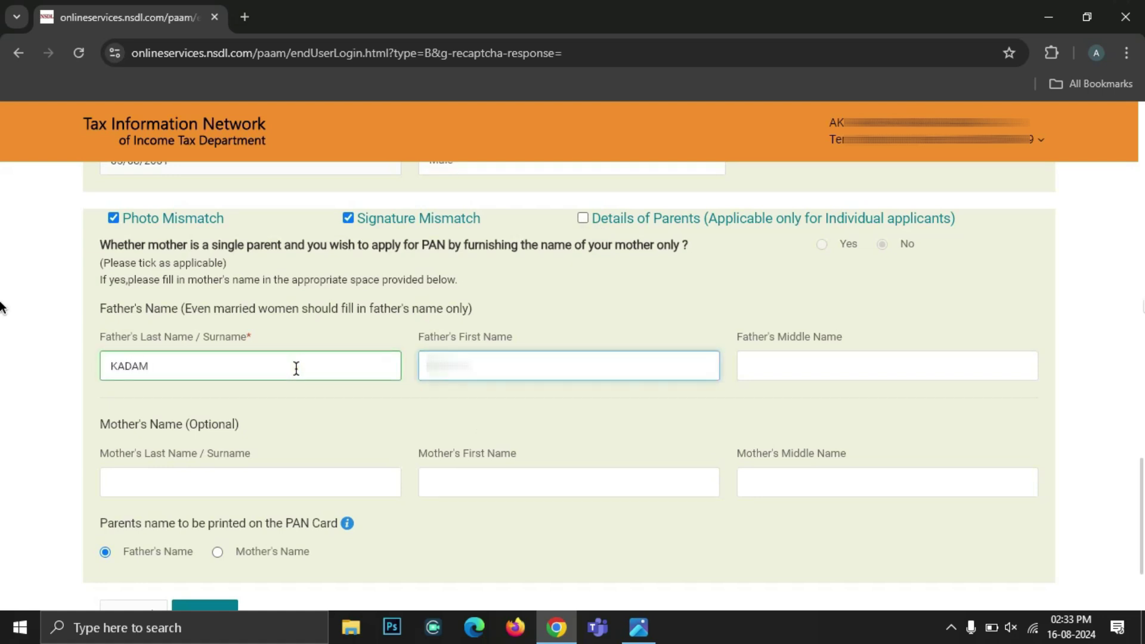
type("*****")
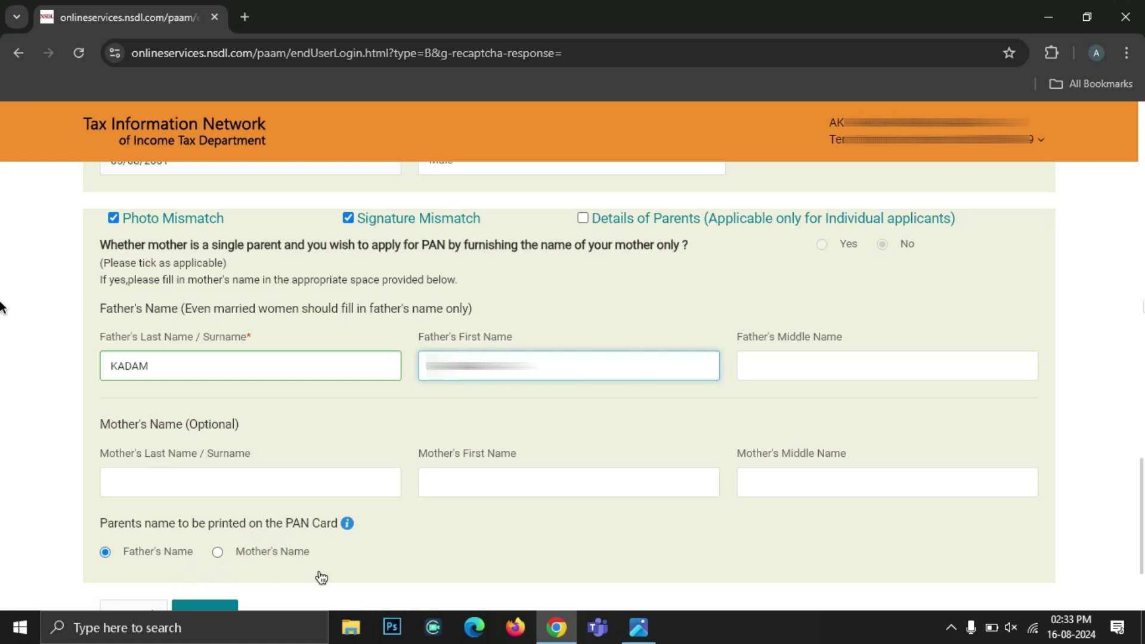
scroll(321, 576, "down", 1)
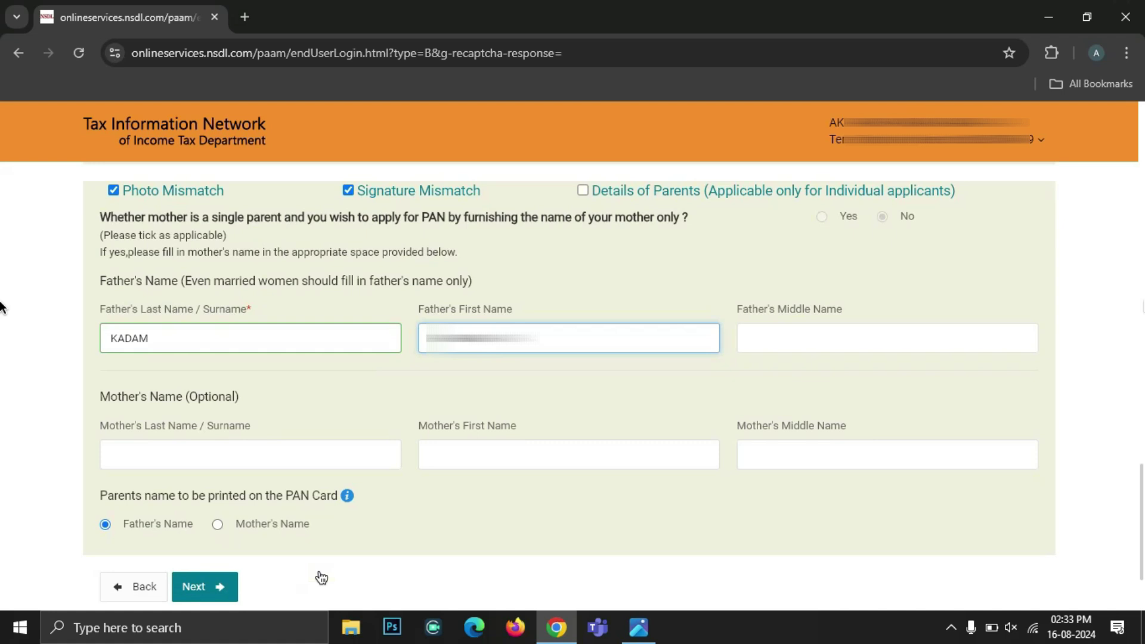
scroll(298, 573, "down", 1)
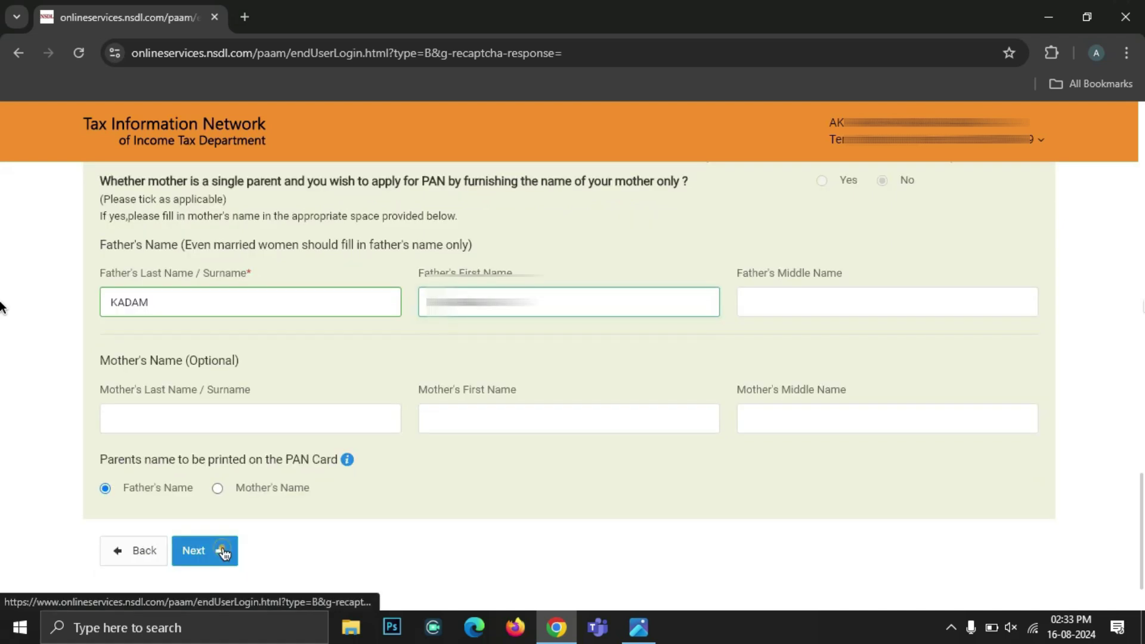
left_click(223, 552)
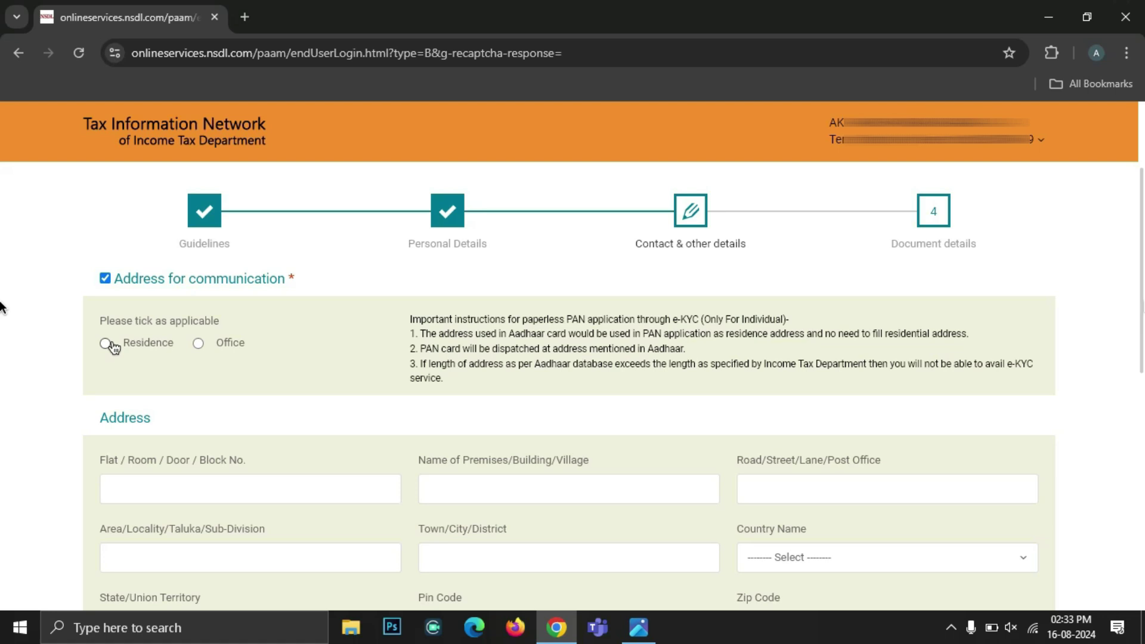
- Select Residence as the communication address and review the premises, street, locality and town fields
left_click(111, 343)
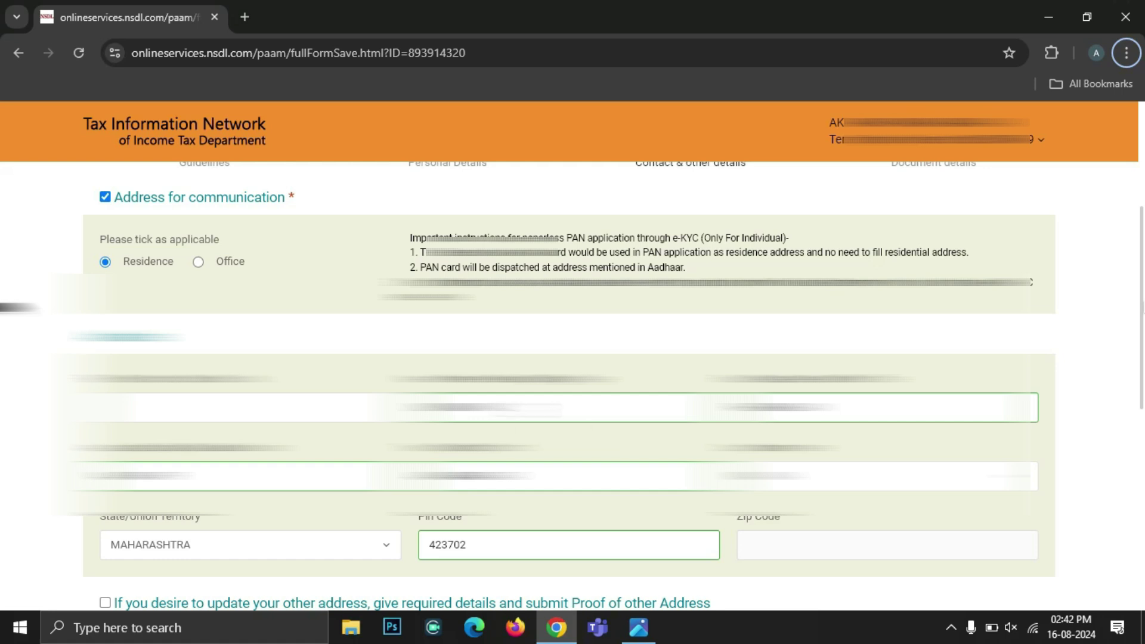
scroll(573, 358, "down", 2)
scroll(1, 307, "down", 2)
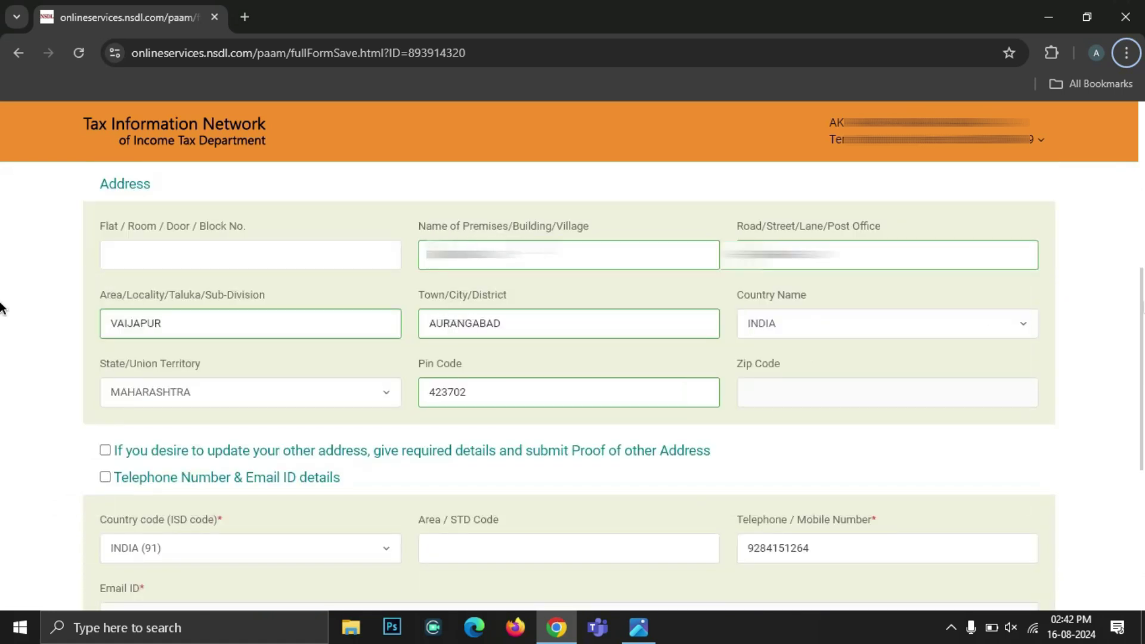
left_click(557, 247)
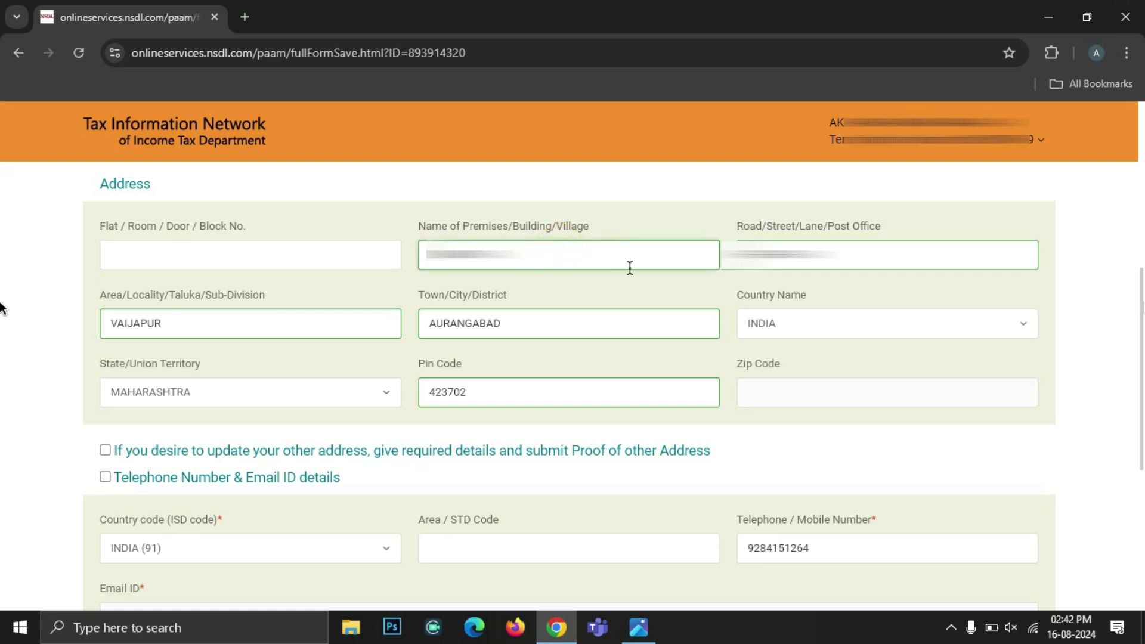
left_click(860, 258)
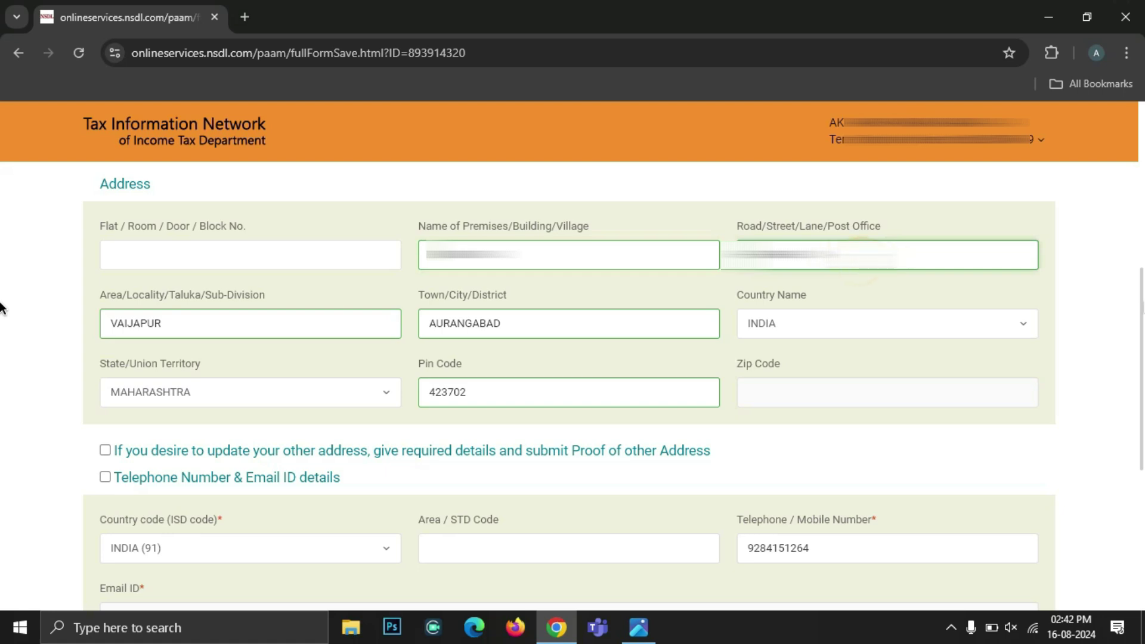
left_click(296, 326)
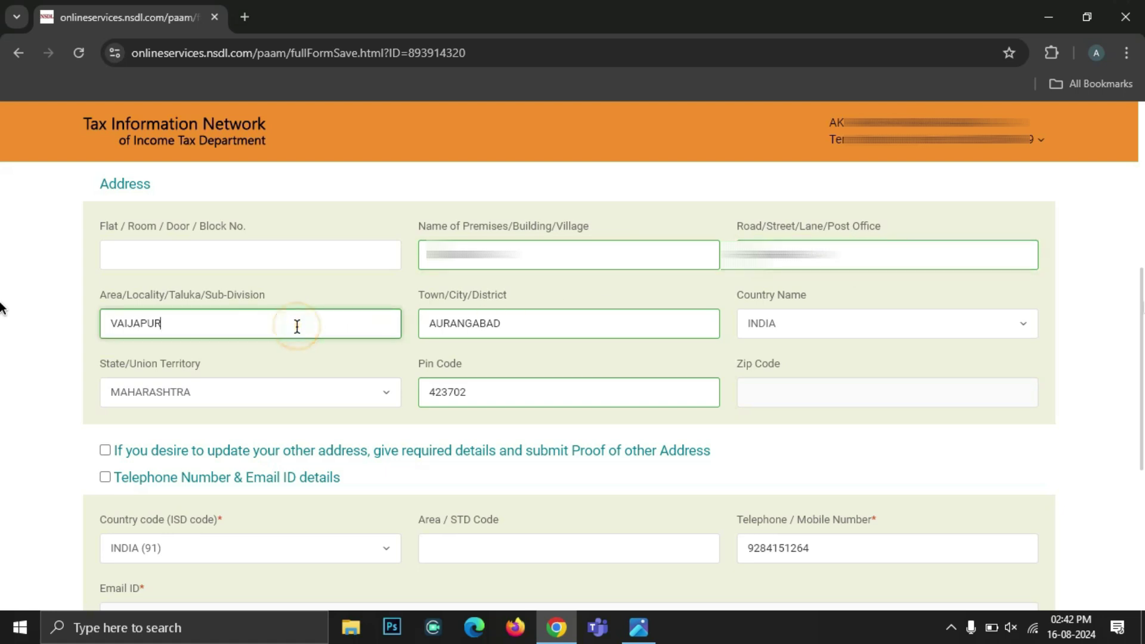
left_click(557, 327)
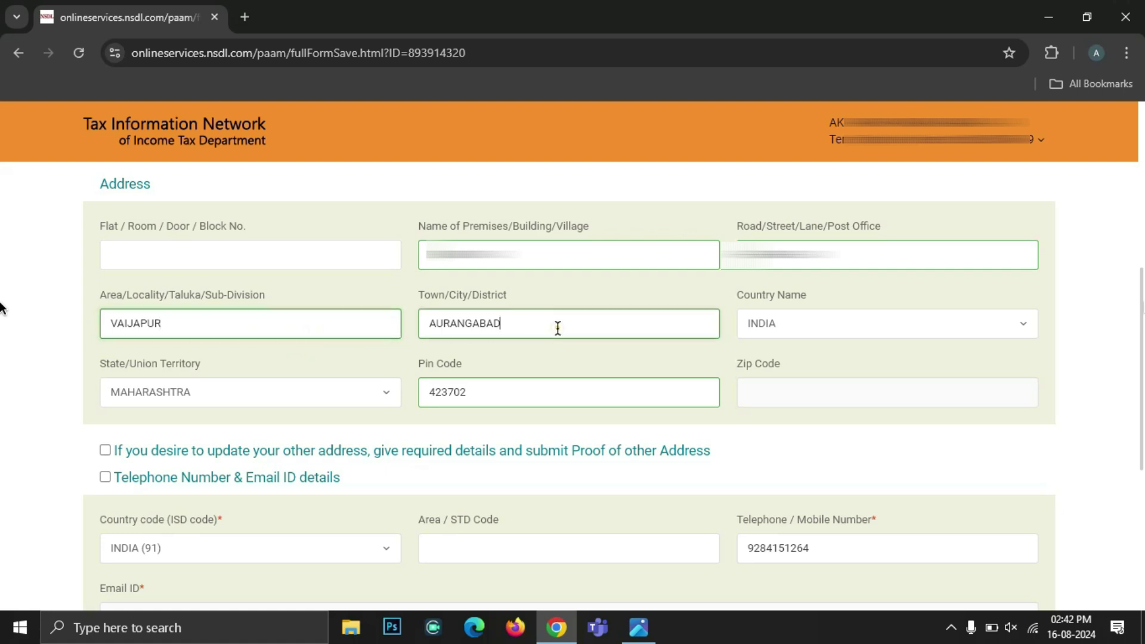
- Keep INDIA as the country and MAHARASHTRA as the state, and check the pin code
left_click(813, 332)
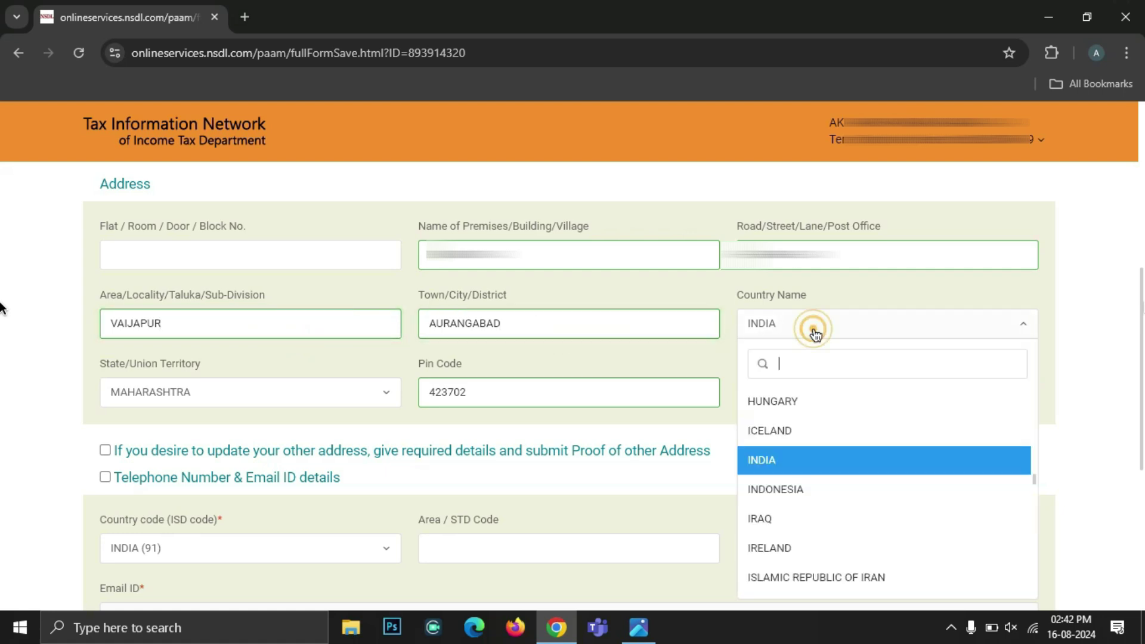
left_click(813, 330)
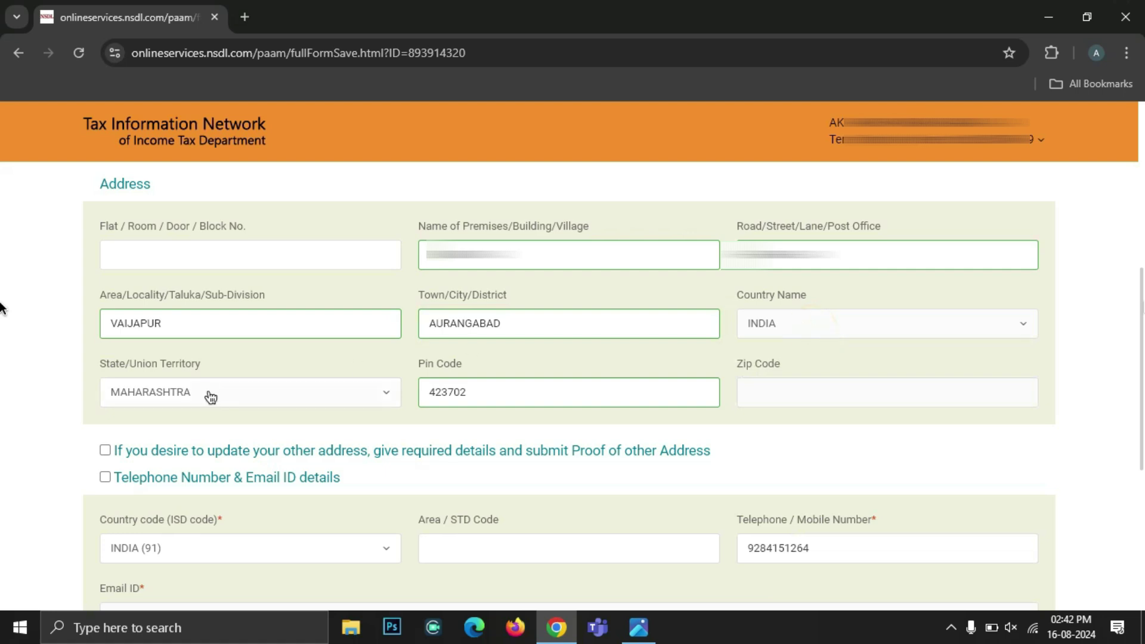
left_click(194, 404)
left_click(194, 404)
left_click(494, 393)
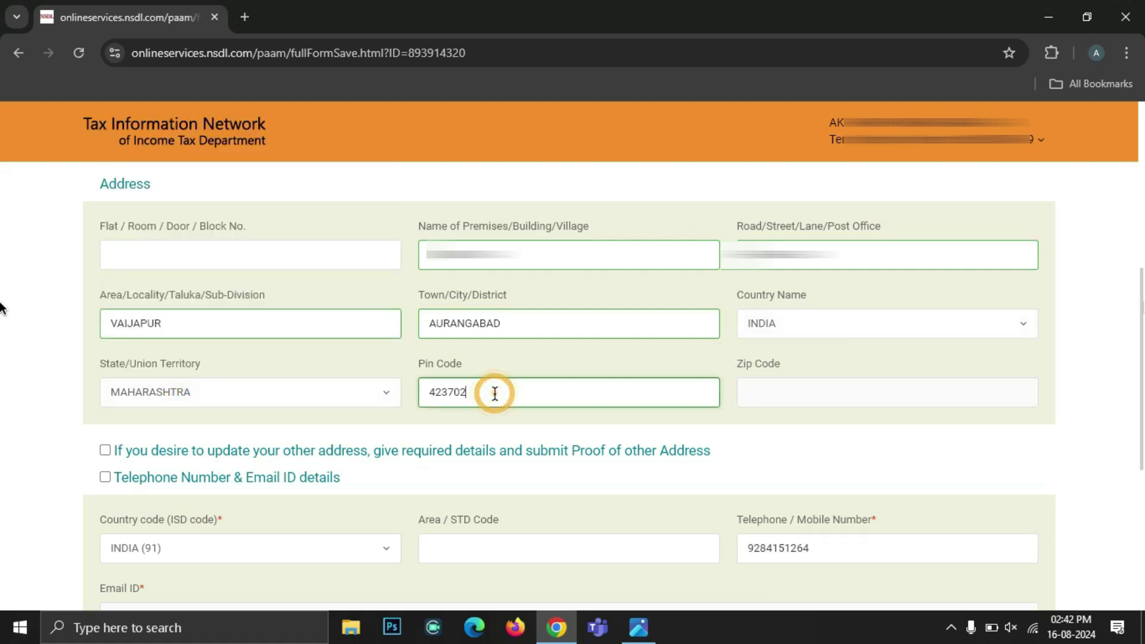
scroll(189, 238, "down", 5)
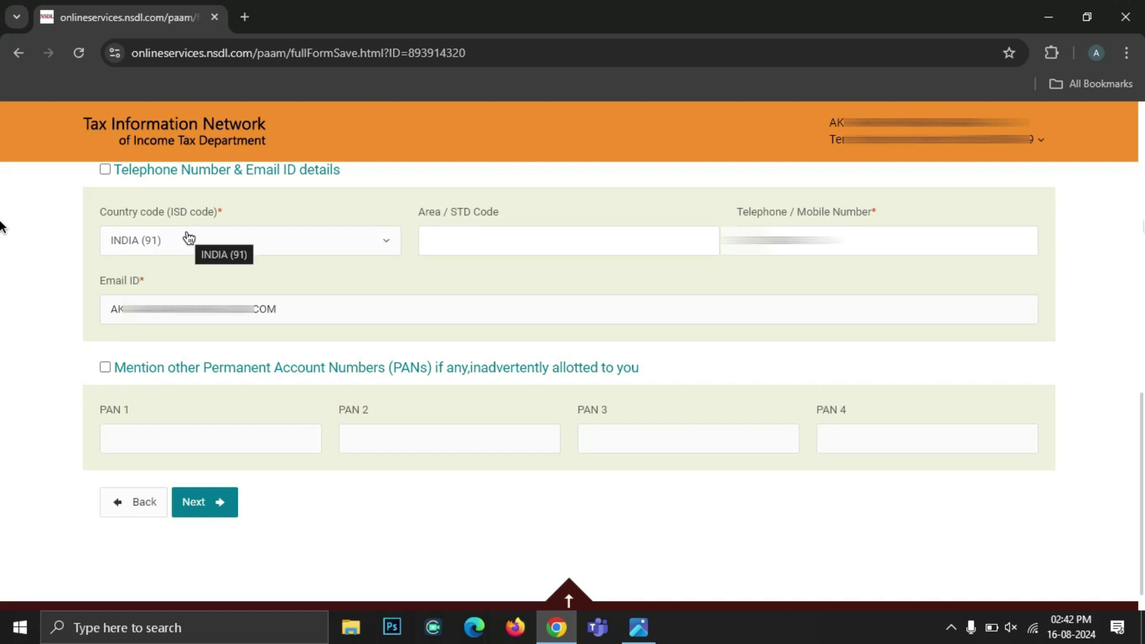
- Keep INDIA (91) as the country code and advance to the Document details step
left_click(157, 246)
left_click(161, 245)
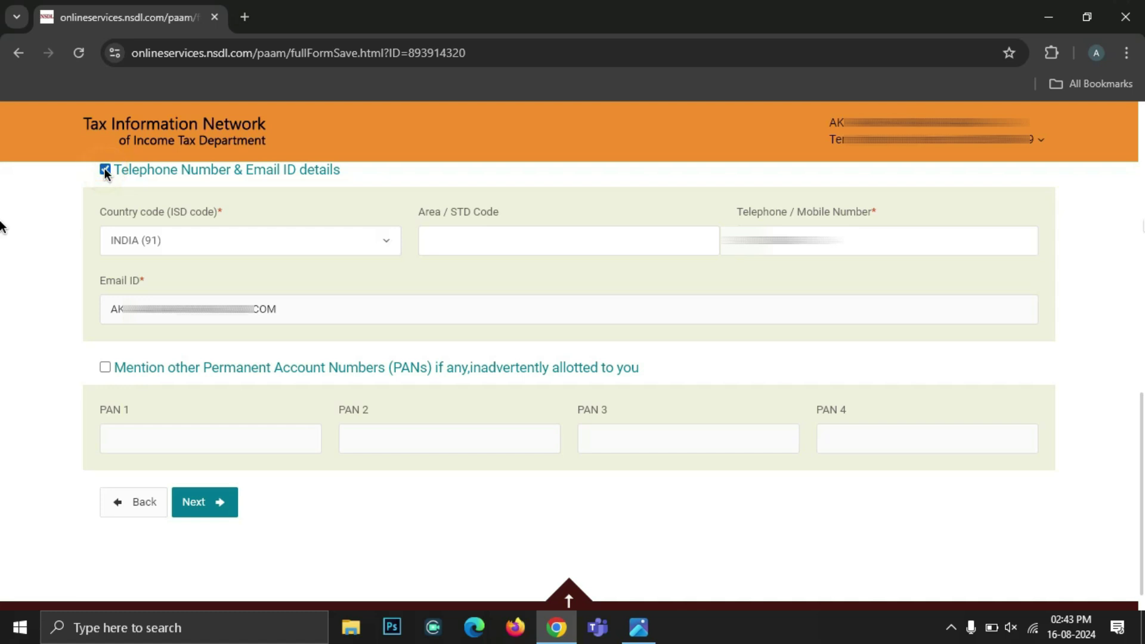
left_click(219, 511)
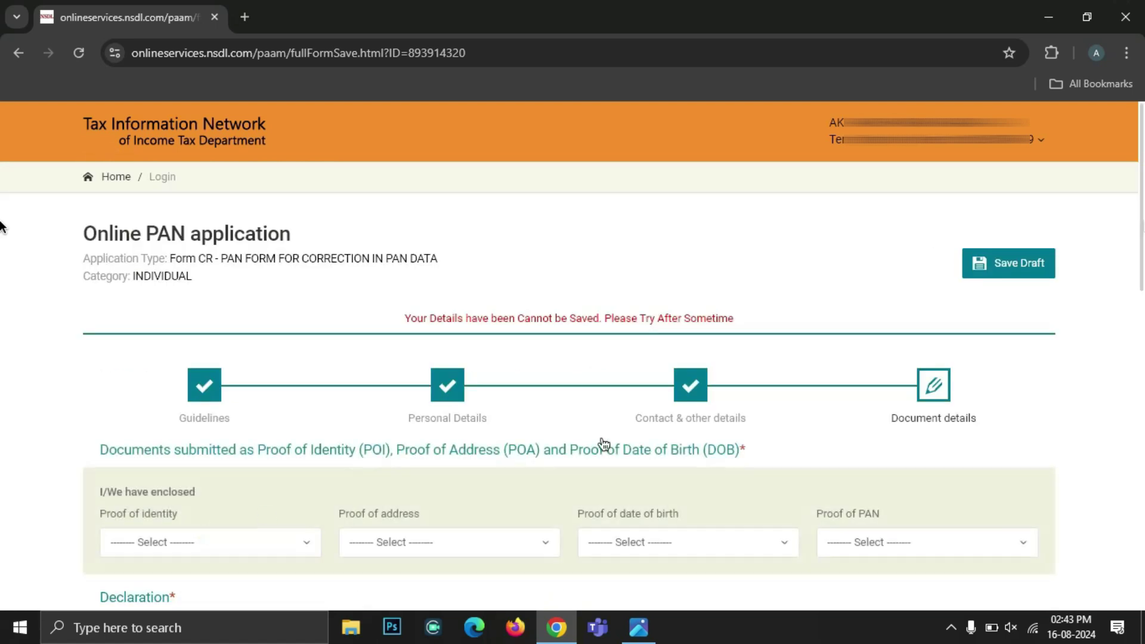
- Set AADHAAR Card as both proof of identity and proof of address
scroll(273, 290, "down", 4)
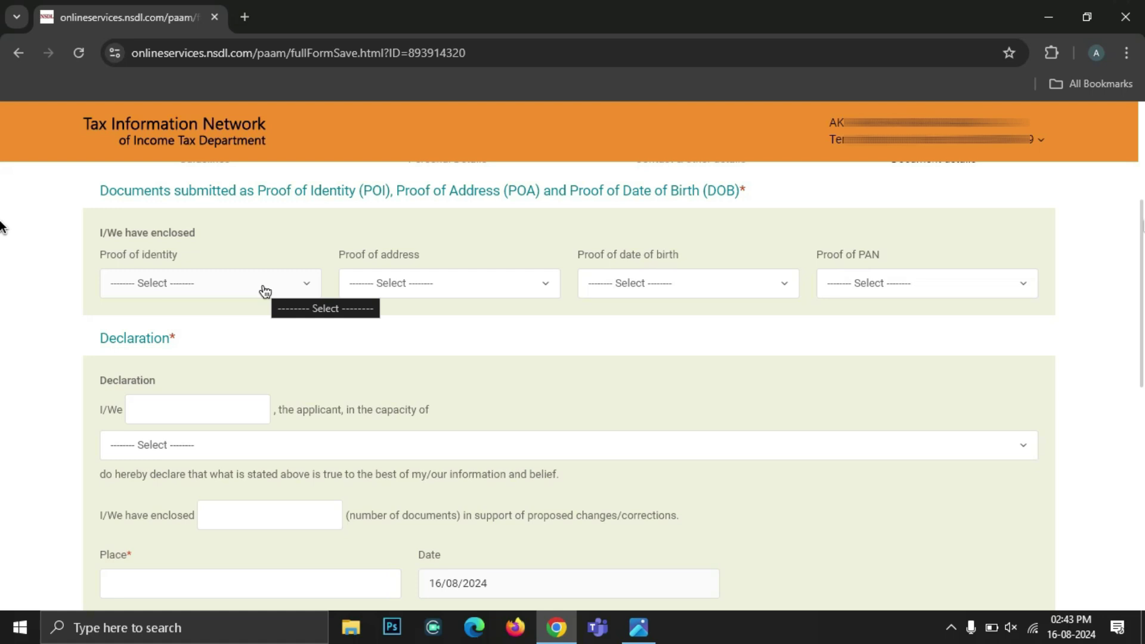
left_click(265, 291)
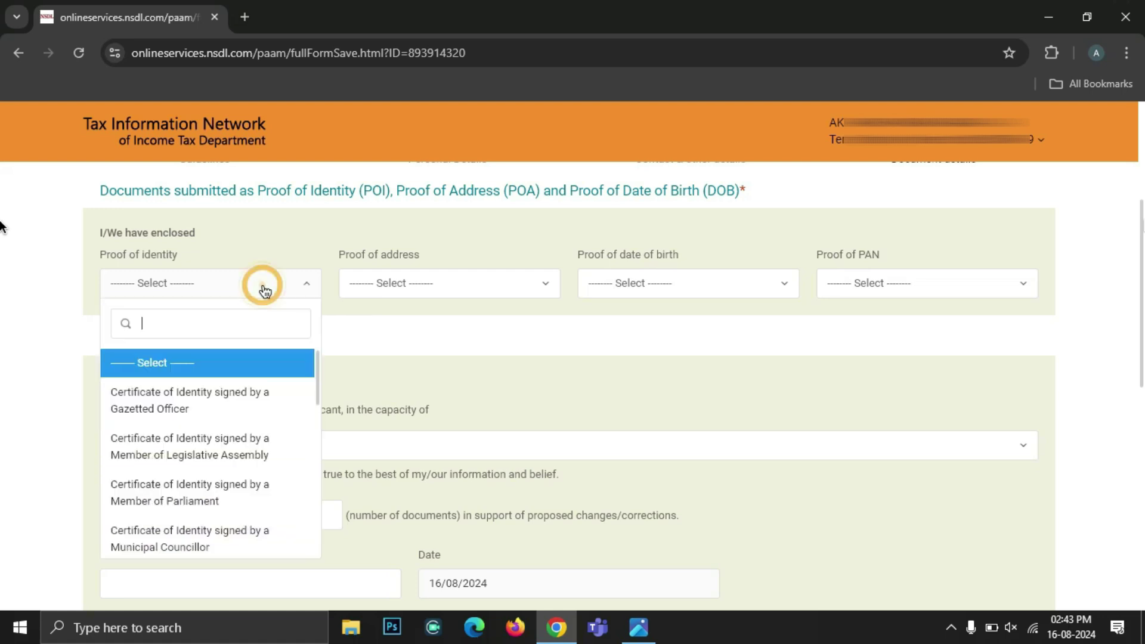
scroll(239, 454, "down", 6)
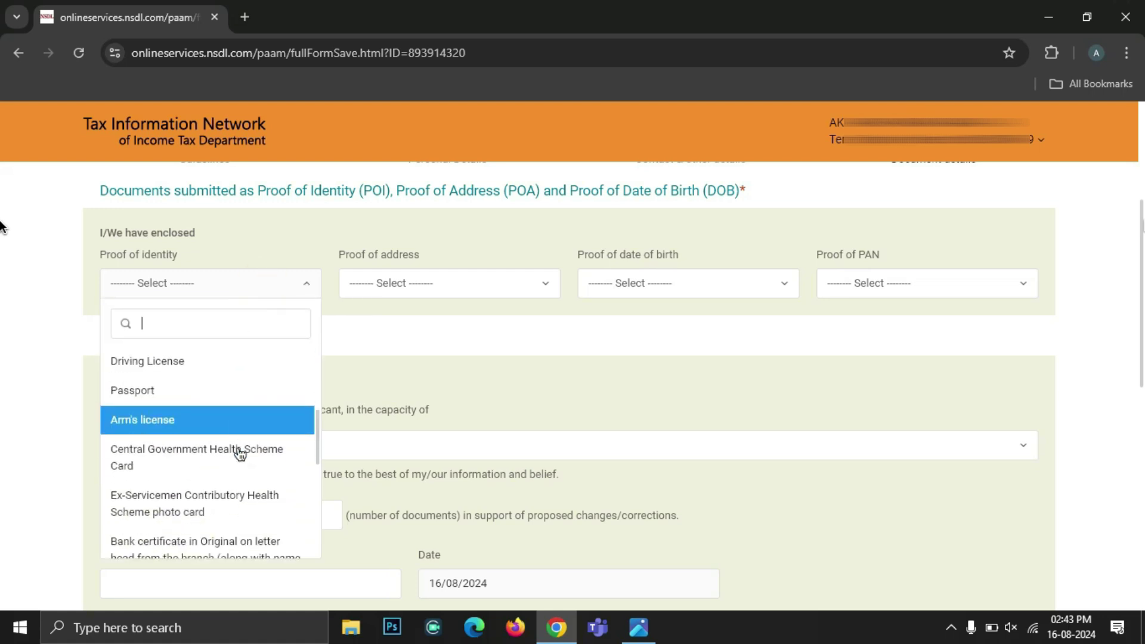
scroll(240, 454, "down", 3)
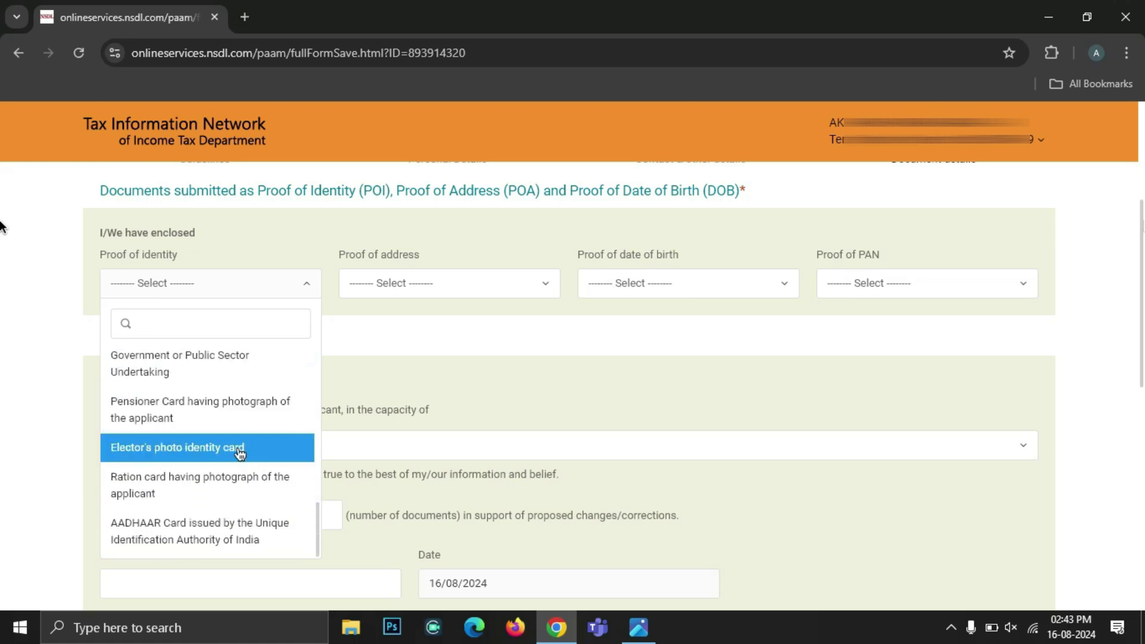
left_click(241, 532)
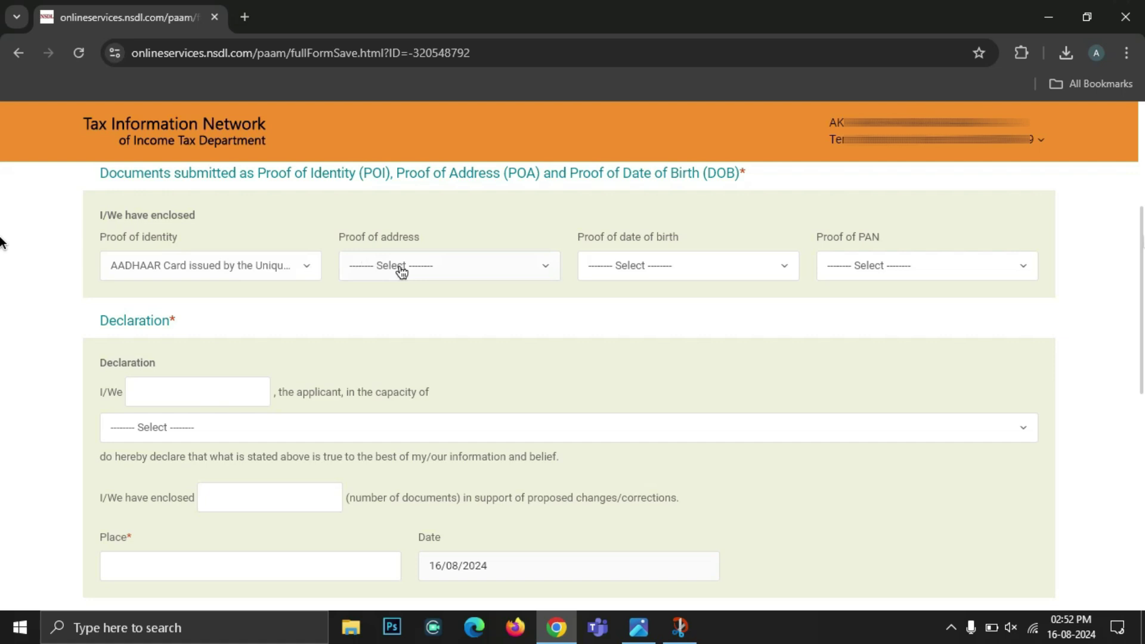
left_click(401, 271)
scroll(438, 417, "down", 4)
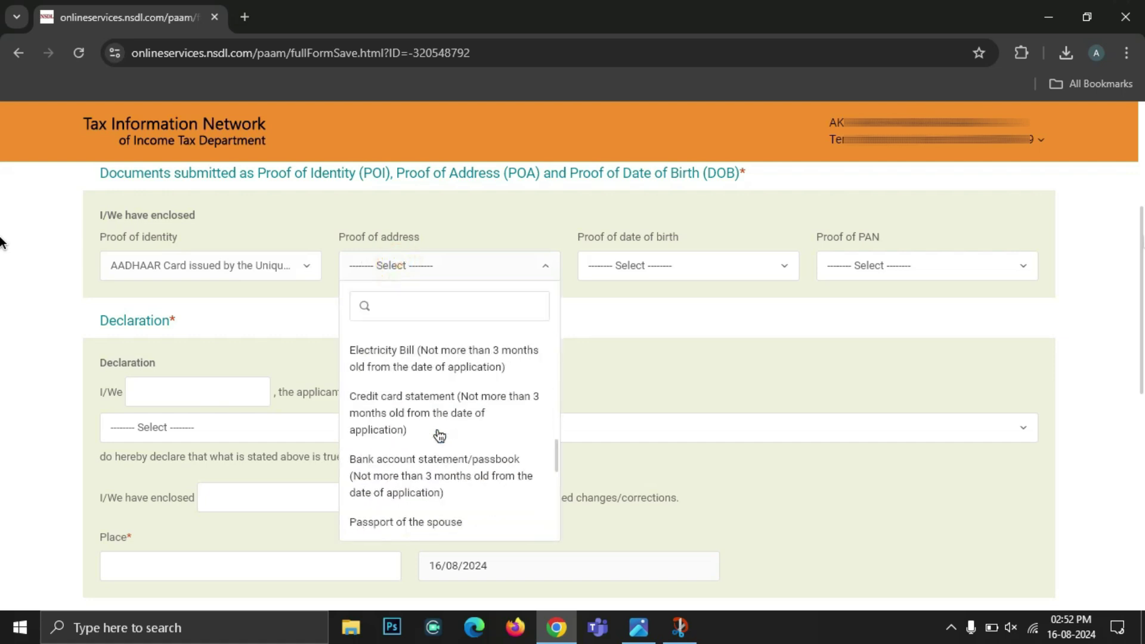
scroll(439, 435, "down", 3)
left_click(424, 512)
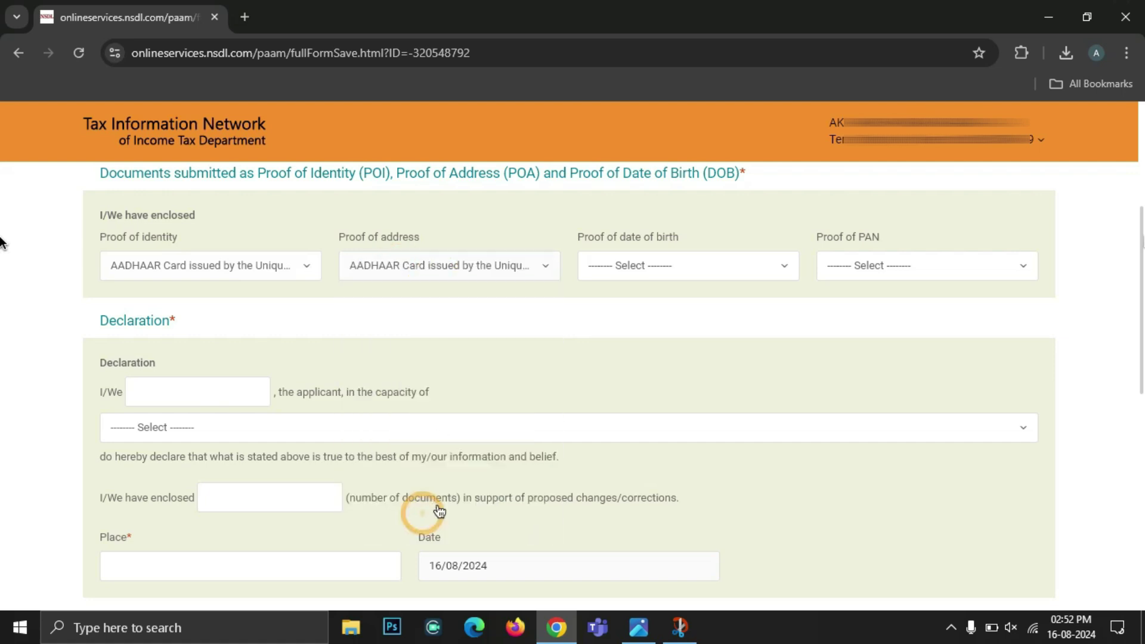
- Set AADHAAR Card as proof of date of birth and Copy of Pan Card as proof of PAN
left_click(642, 275)
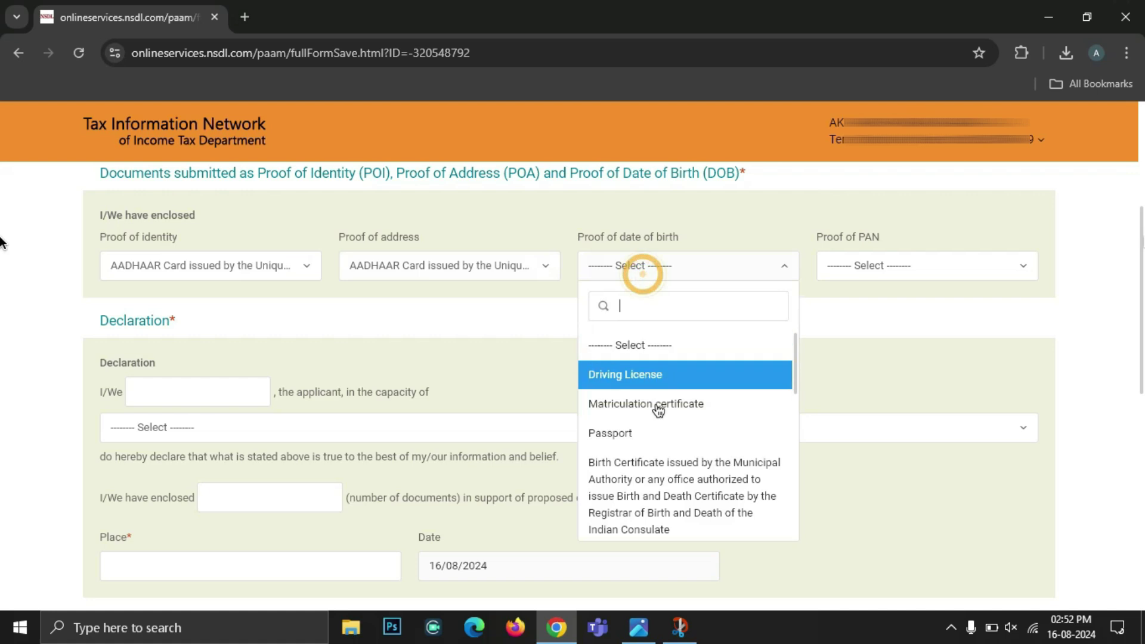
scroll(658, 410, "down", 5)
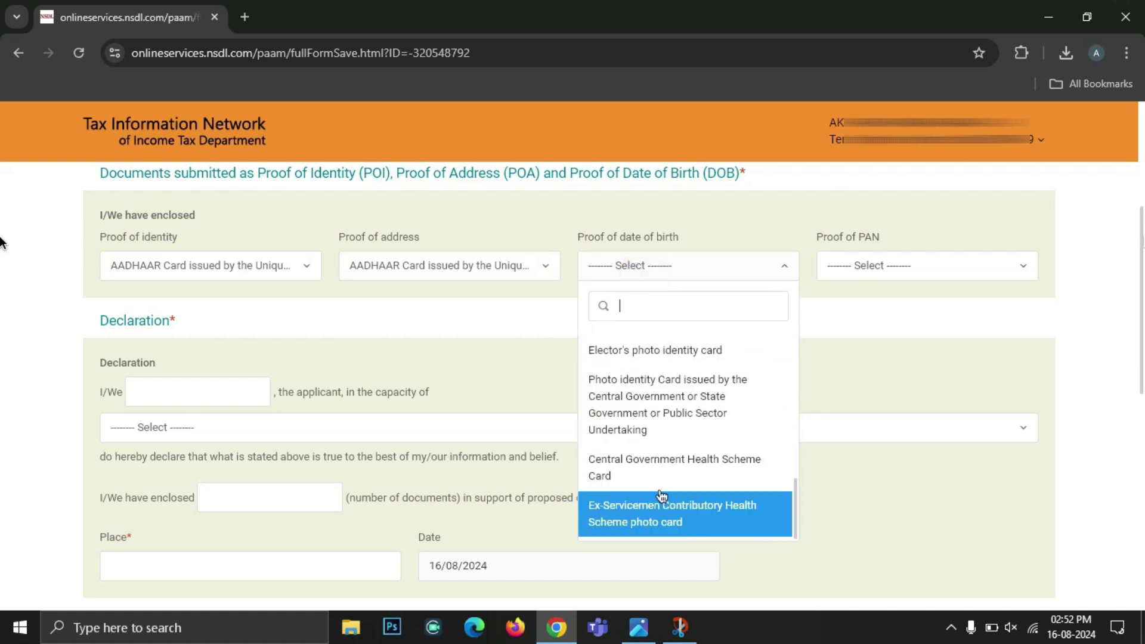
scroll(667, 401, "up", 2)
left_click(665, 422)
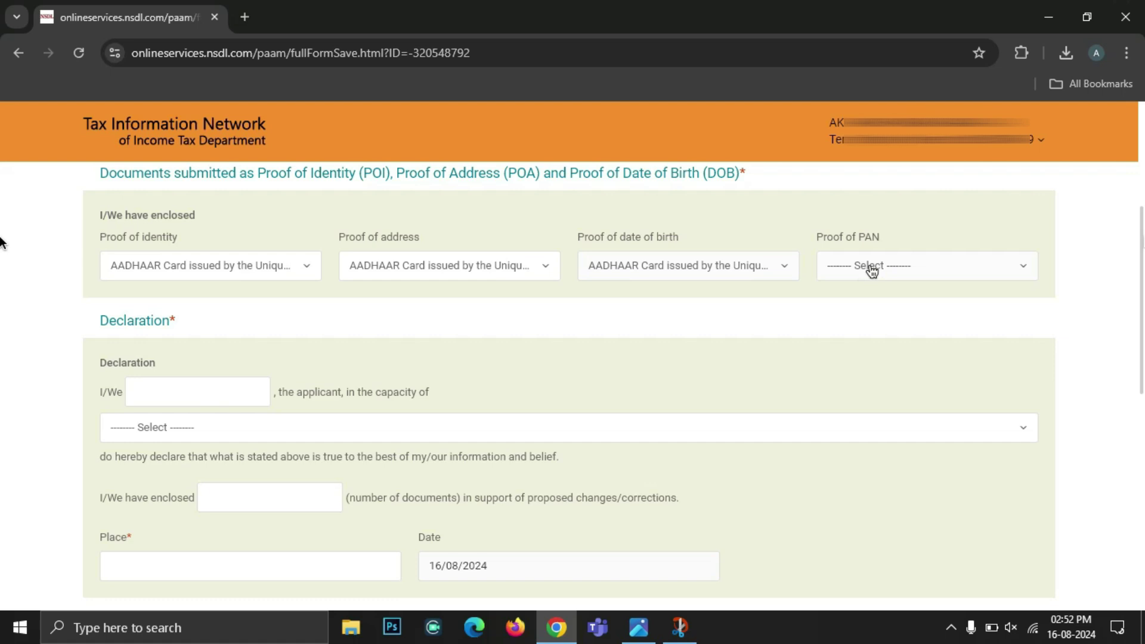
left_click(871, 271)
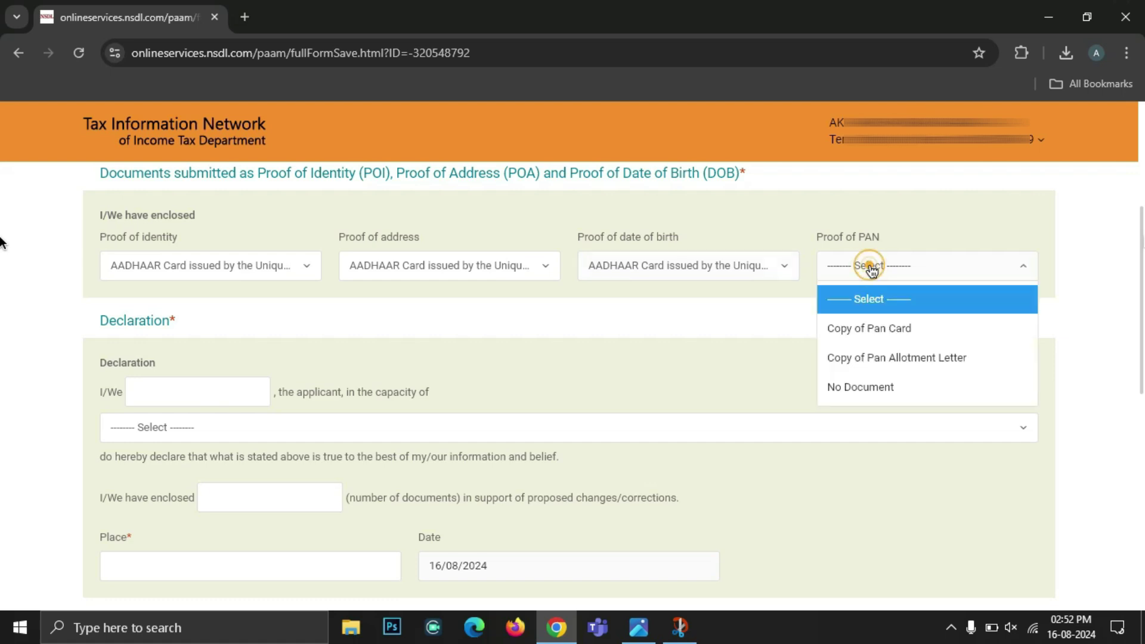
left_click(872, 329)
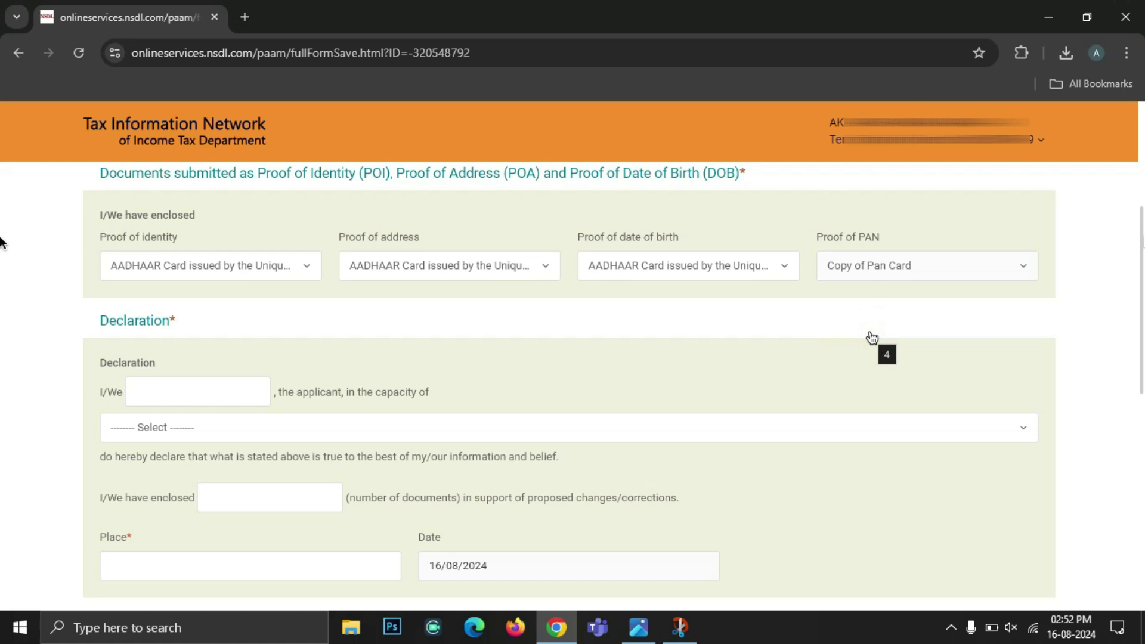
- Fill the declaration name field, set capacity to Himself/Herself, and select the enclosed-documents box
left_click(186, 393)
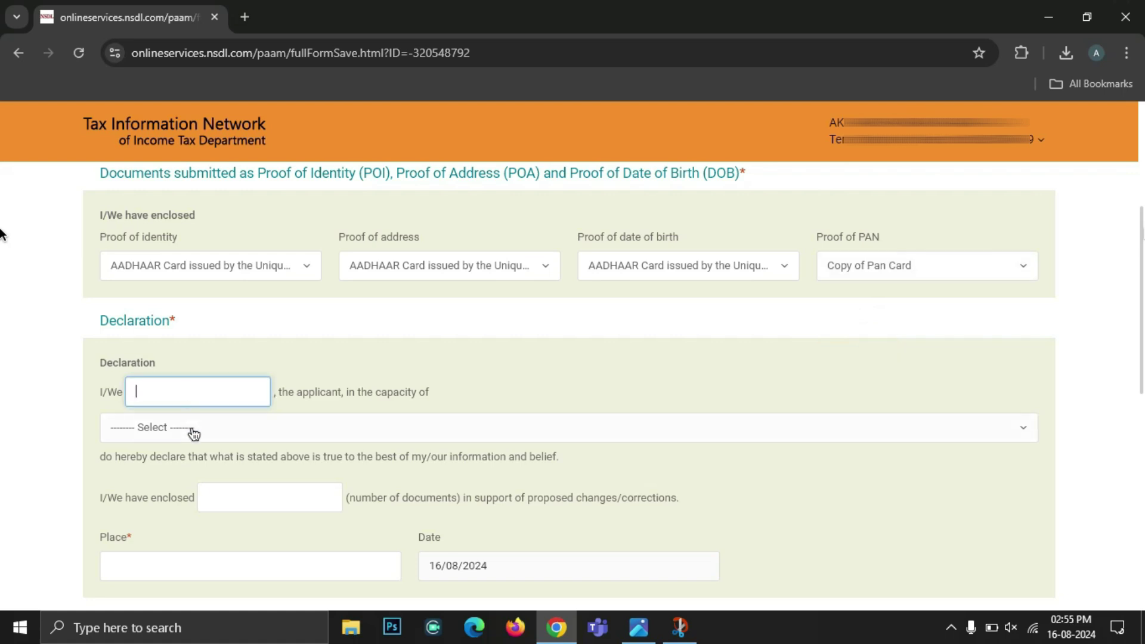
left_click(194, 433)
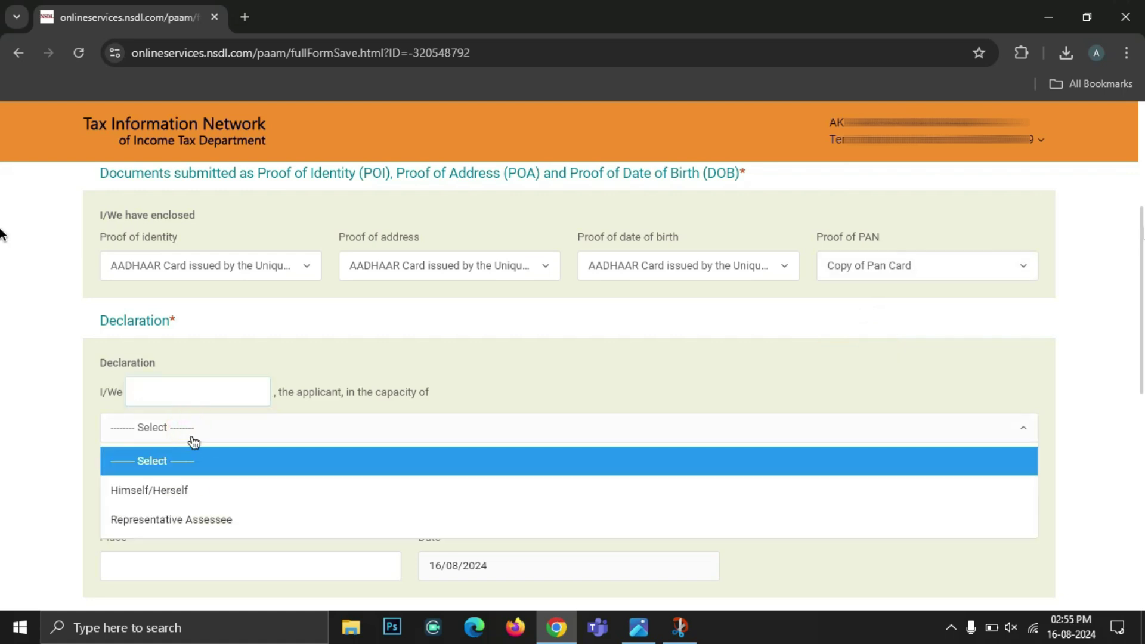
left_click(194, 489)
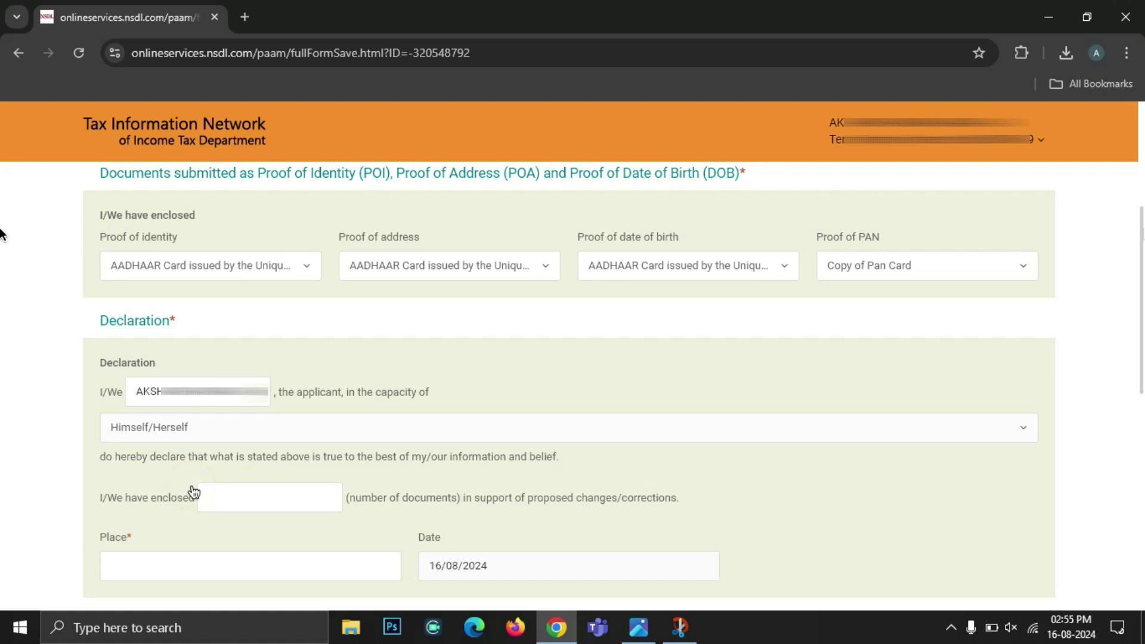
left_click(269, 488)
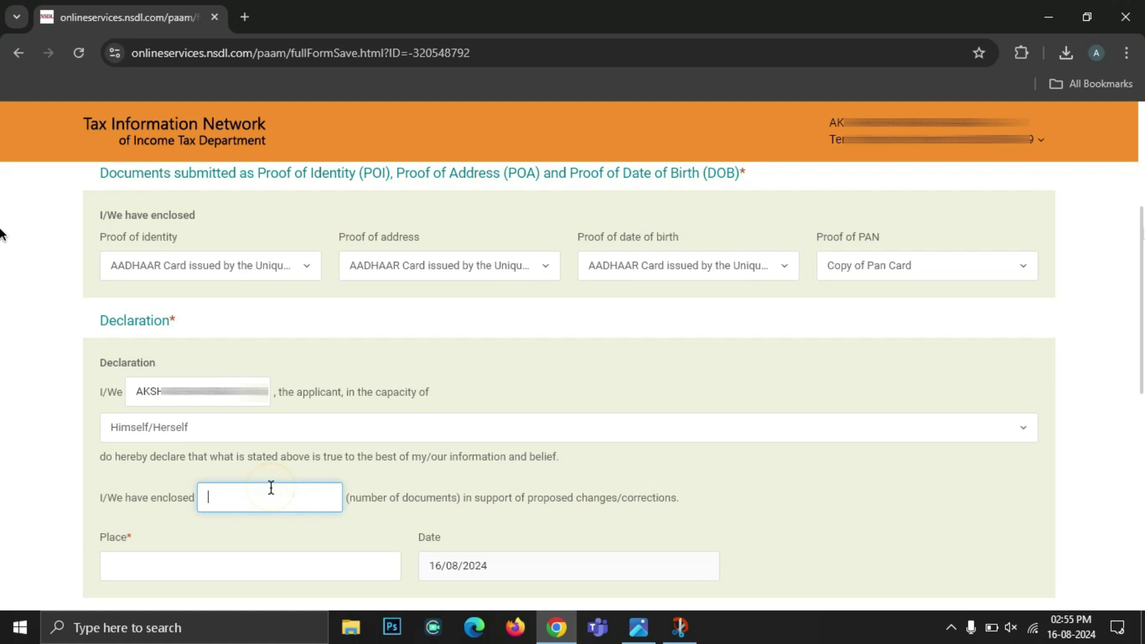
- Enter 2 as the enclosed document count and fill in the place of declaration
type("2")
scroll(270, 487, "down", 4)
left_click(215, 292)
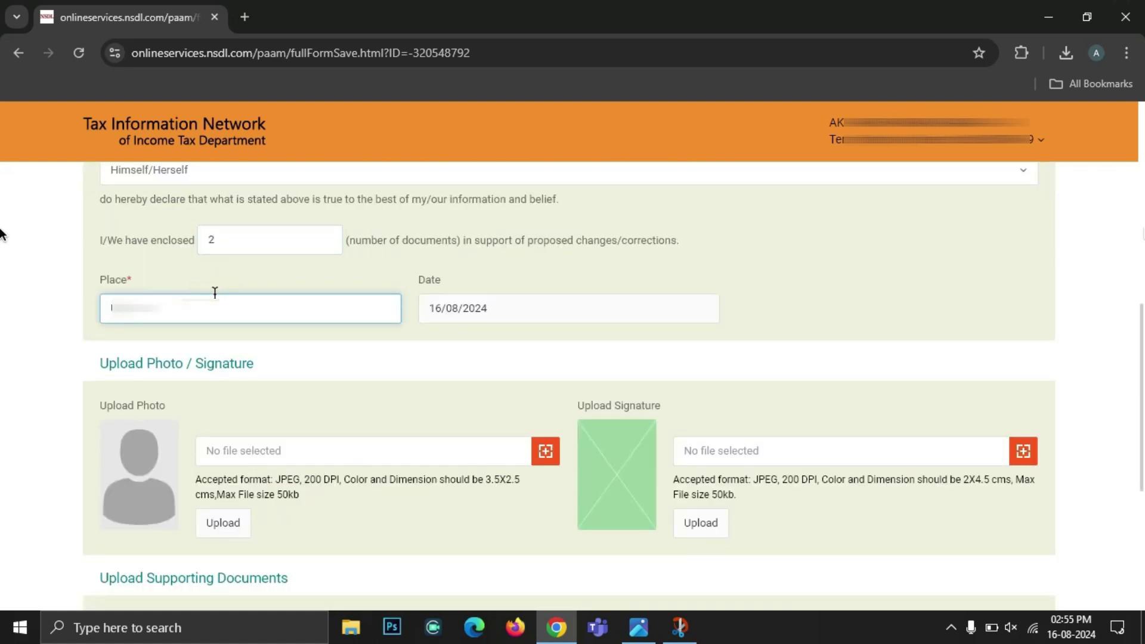
scroll(548, 247, "down", 3)
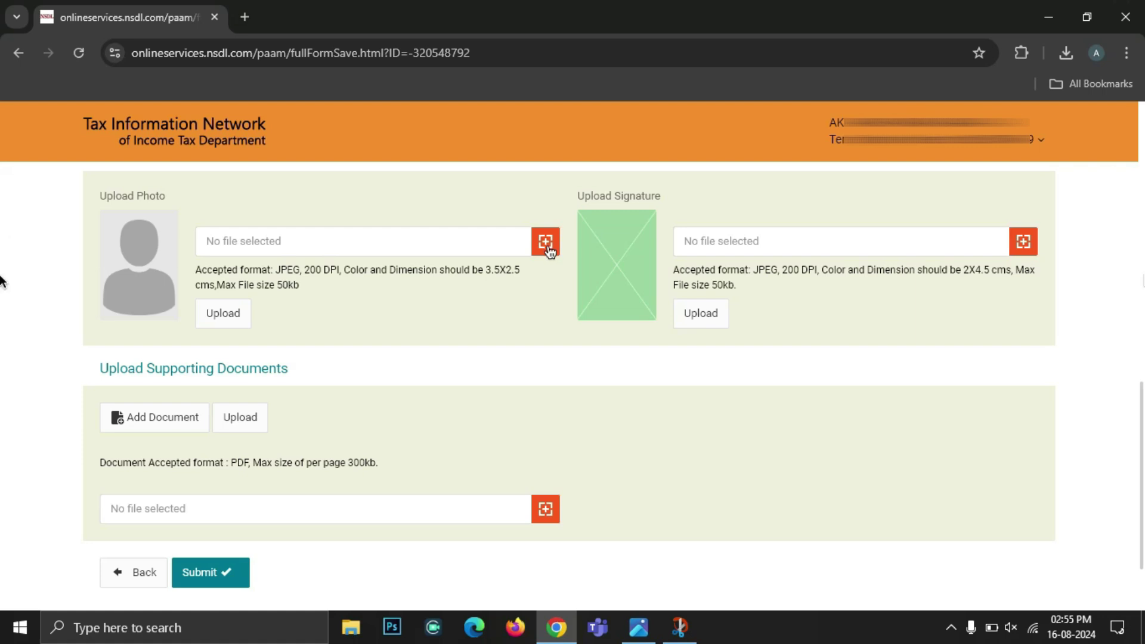
- Upload Passport Photo.jpg as the applicant's photo
left_click(546, 243)
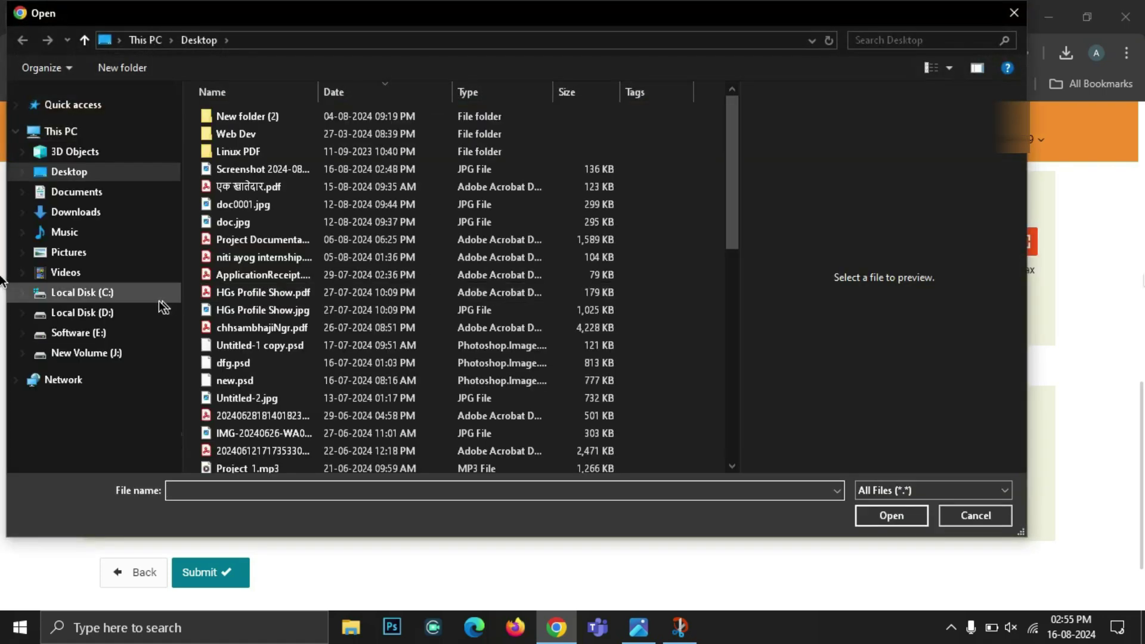
left_click(131, 316)
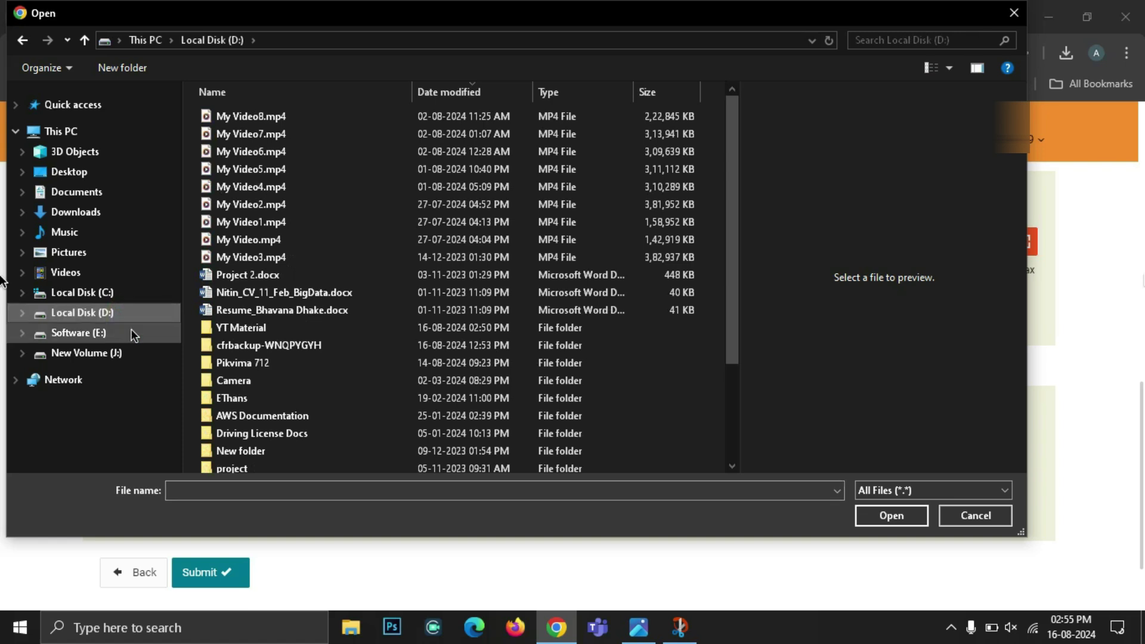
left_click(131, 330)
scroll(310, 309, "down", 1)
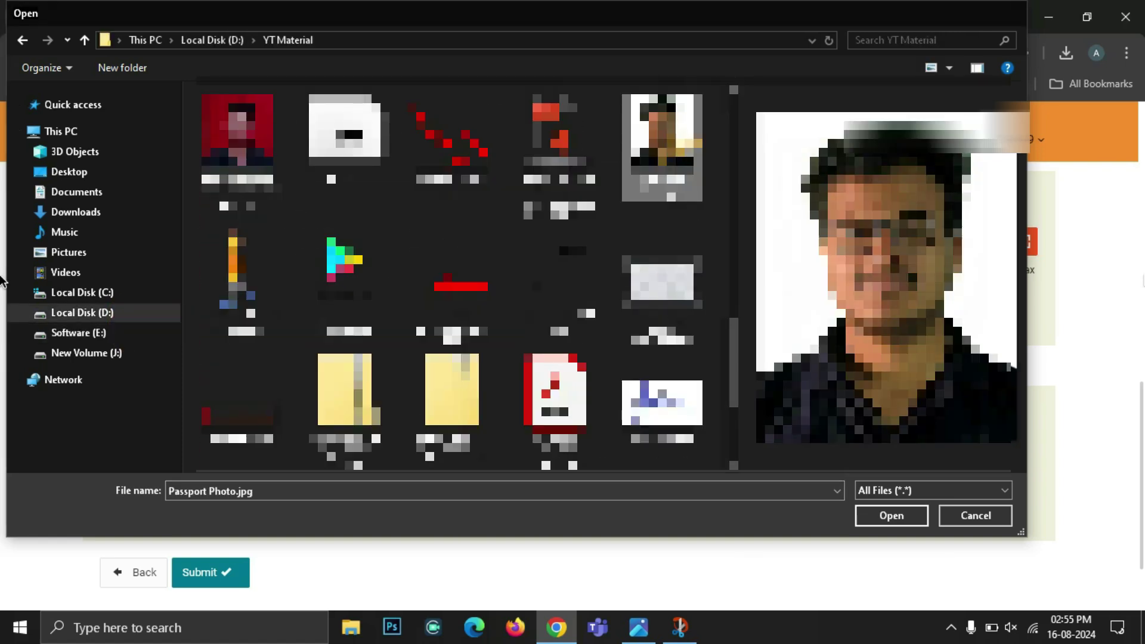
double_click(686, 146)
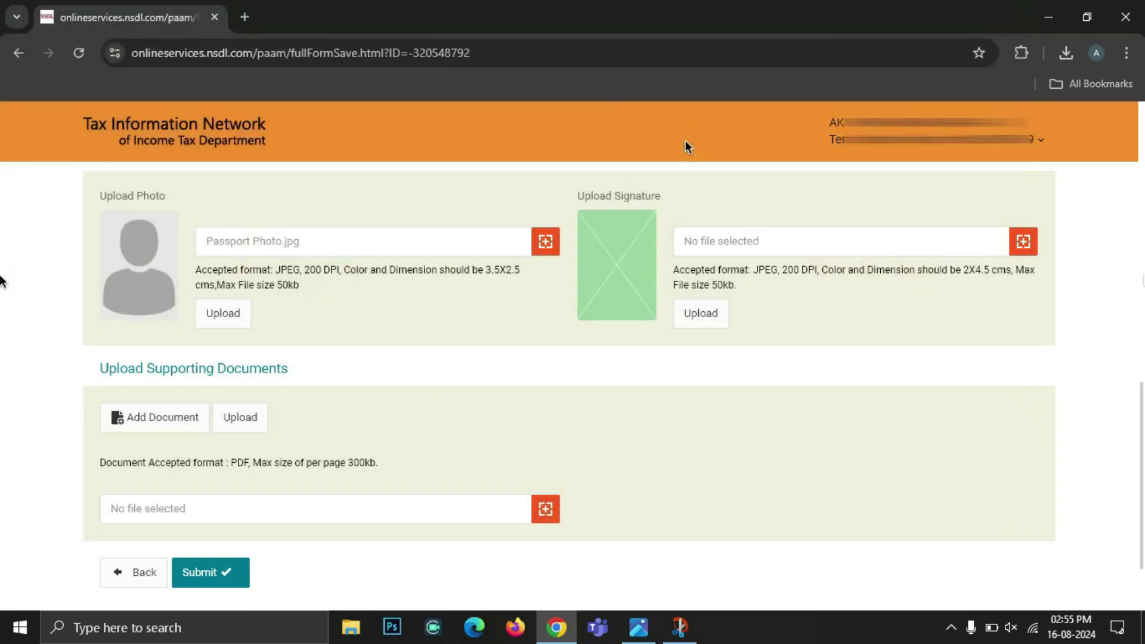
left_click(228, 318)
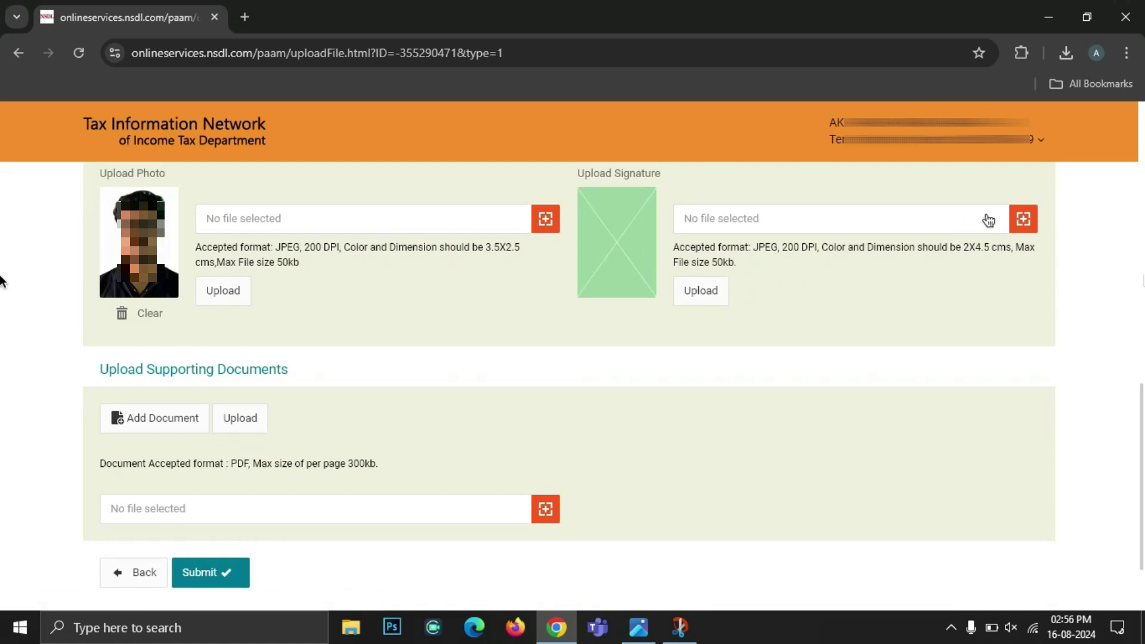
- Upload sign new.jpg as the applicant's signature
left_click(1023, 219)
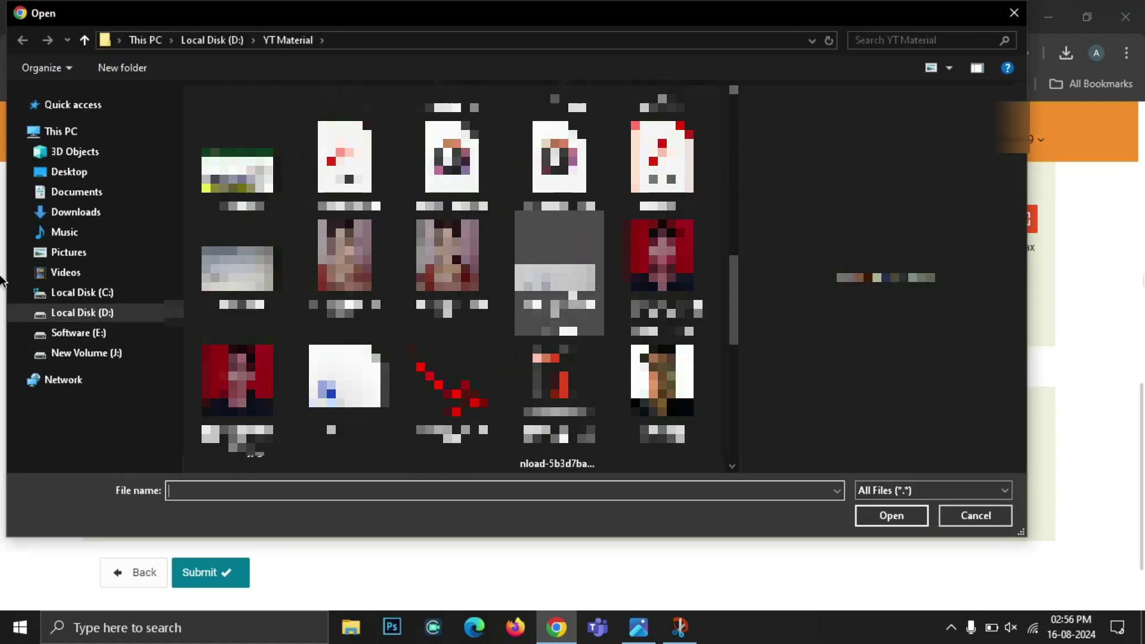
double_click(451, 263)
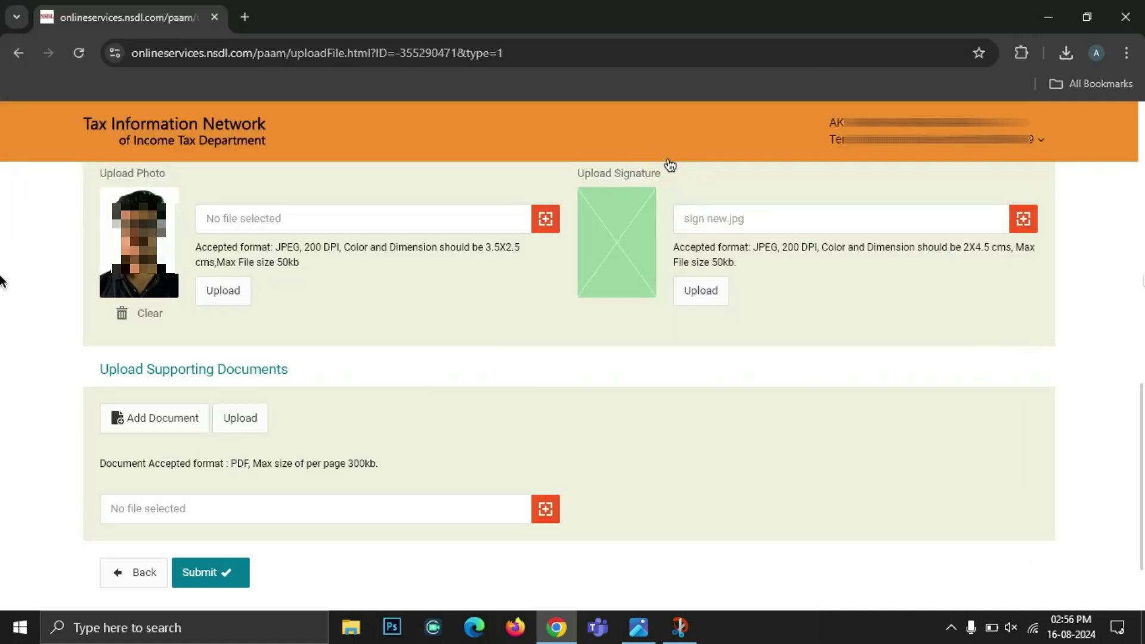
left_click(701, 294)
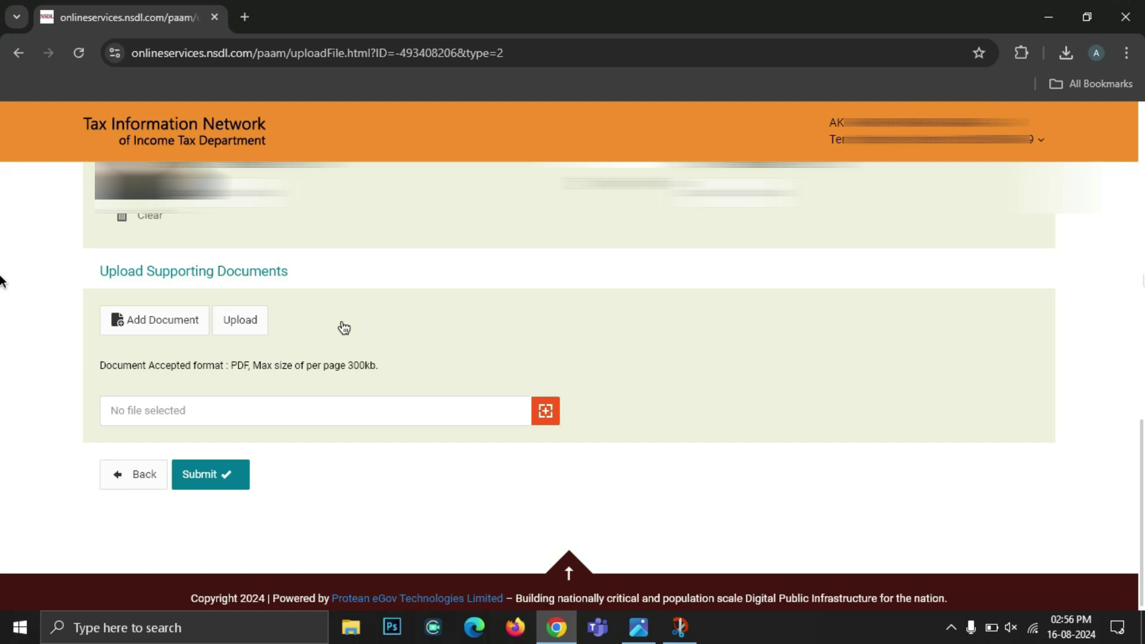
- Add a second document row, attach Screenshot 2024-08-16 144814.pdf and my pan card-compressed.pdf, and upload both
left_click(173, 323)
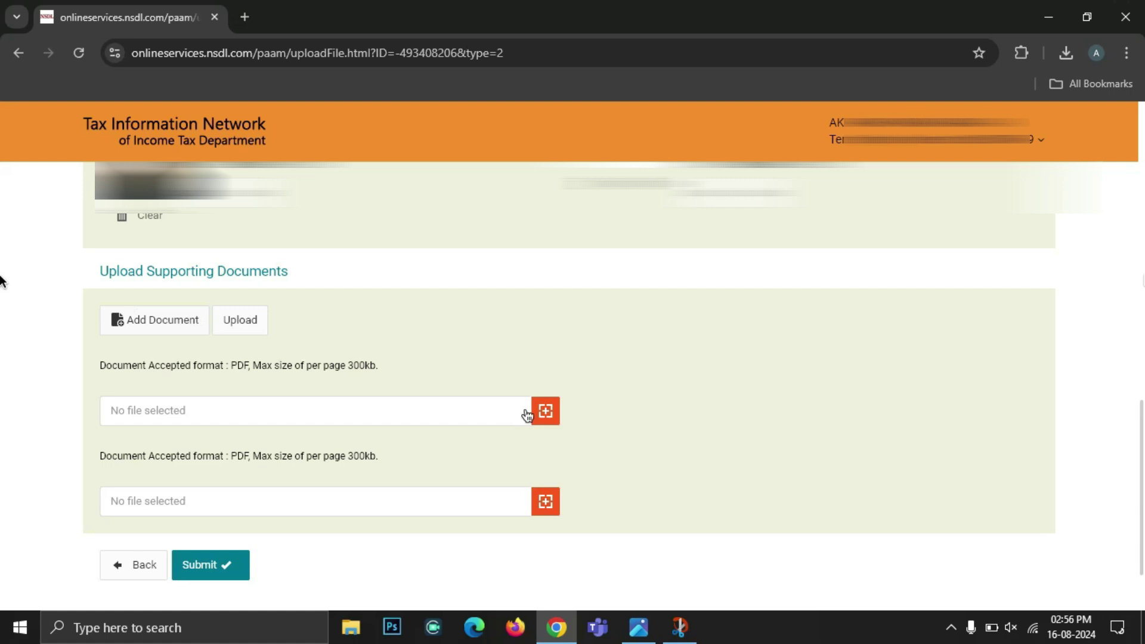
left_click(539, 416)
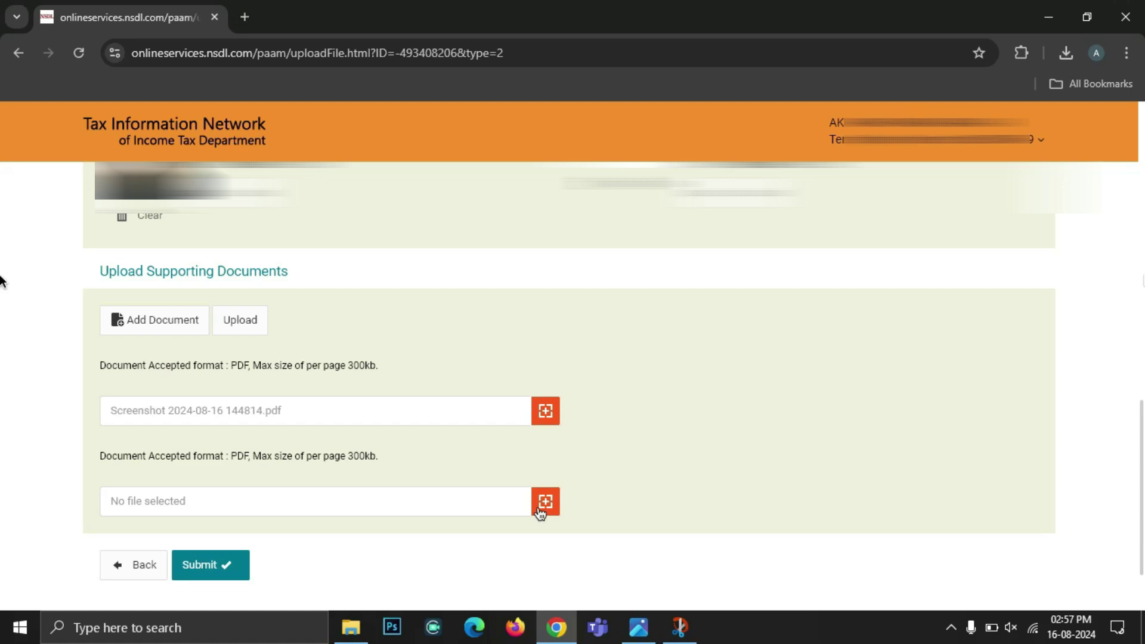
left_click(543, 507)
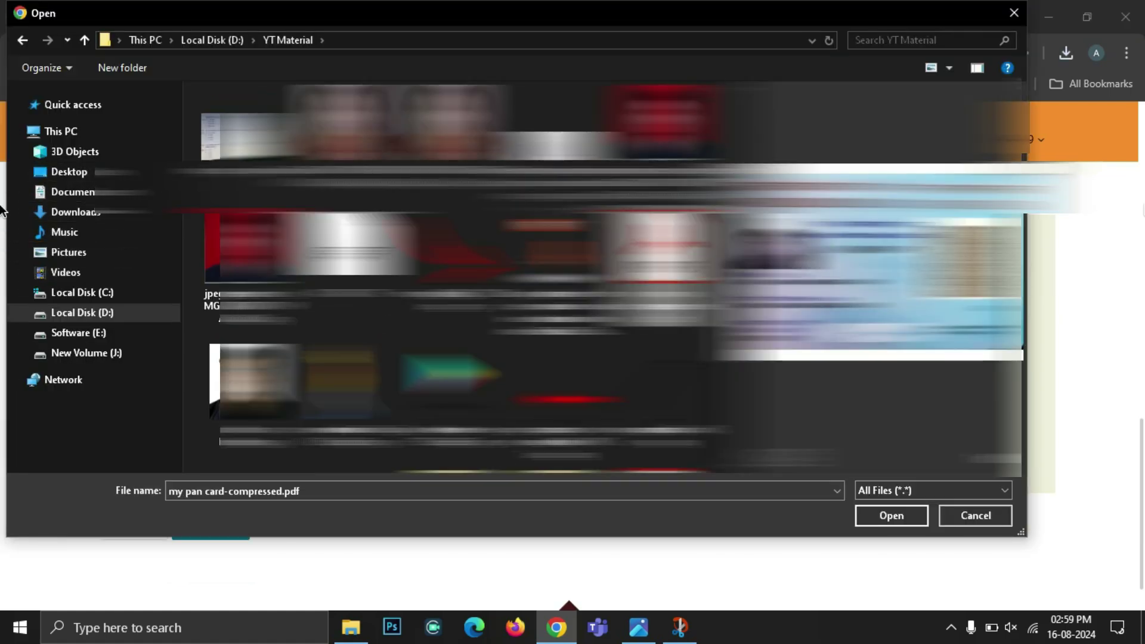
key("Return")
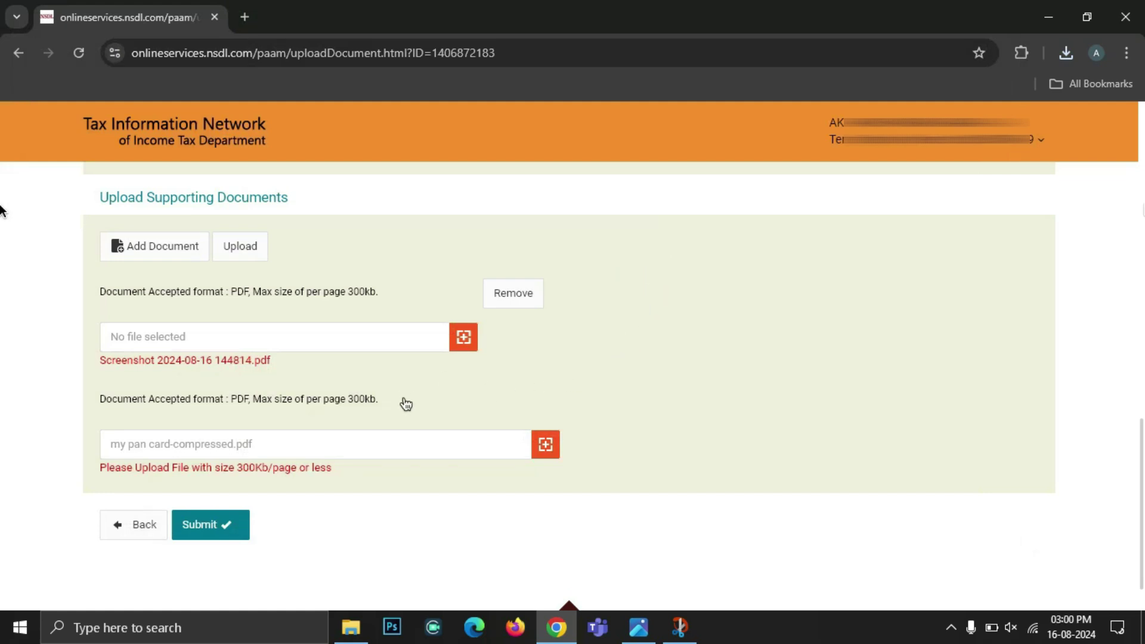
left_click(237, 253)
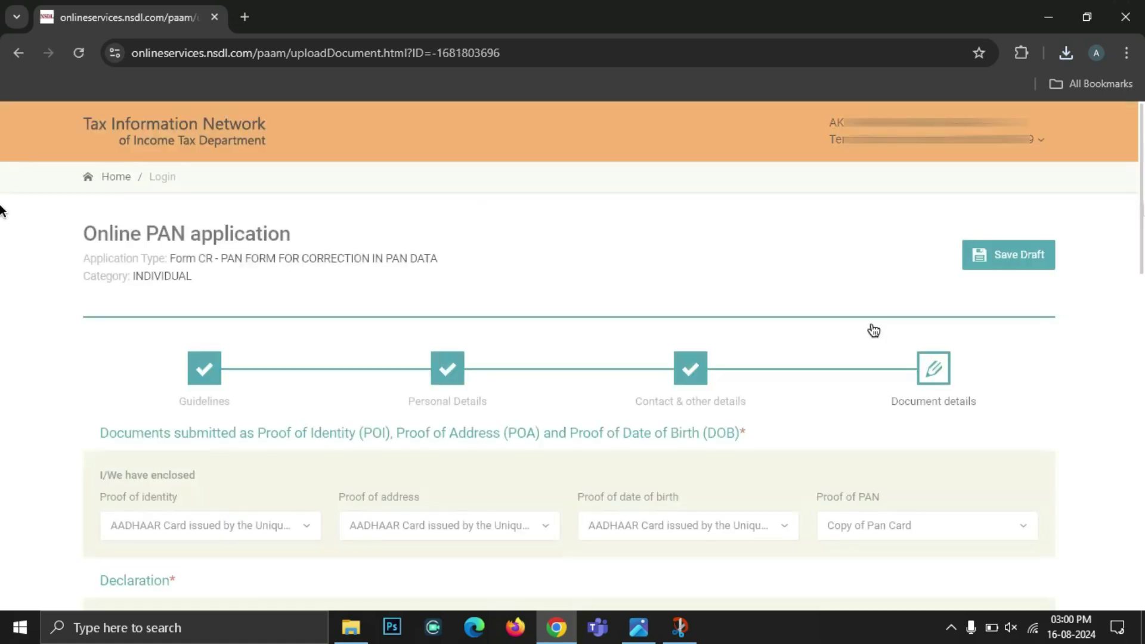
scroll(874, 331, "down", 15)
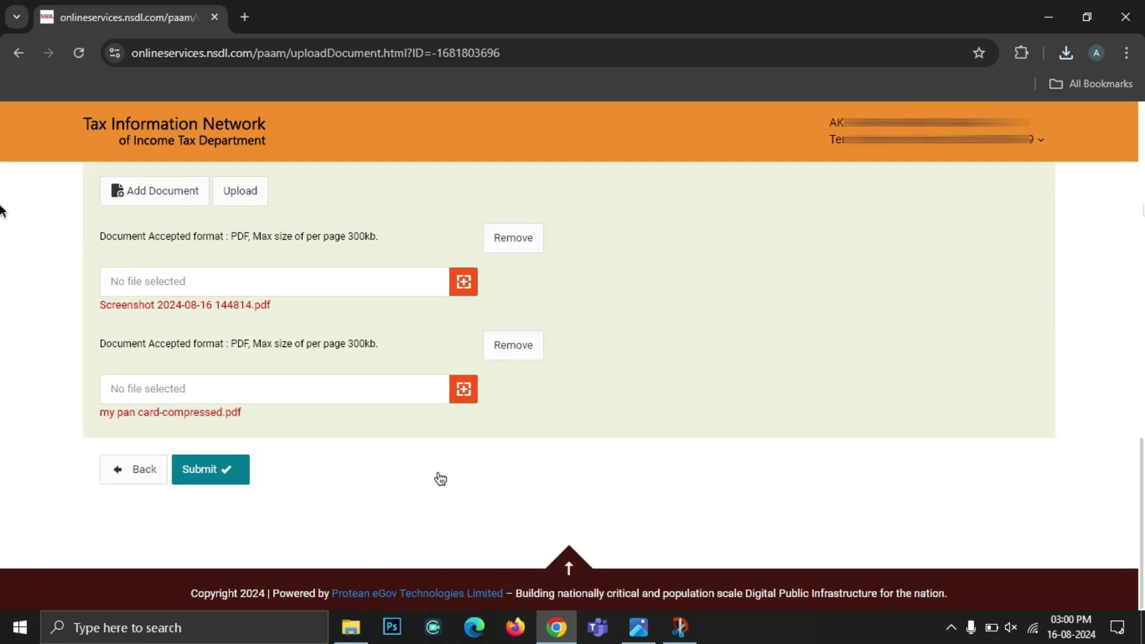
- Submit the document details and review the preview down to the uploaded supporting documents
left_click(214, 465)
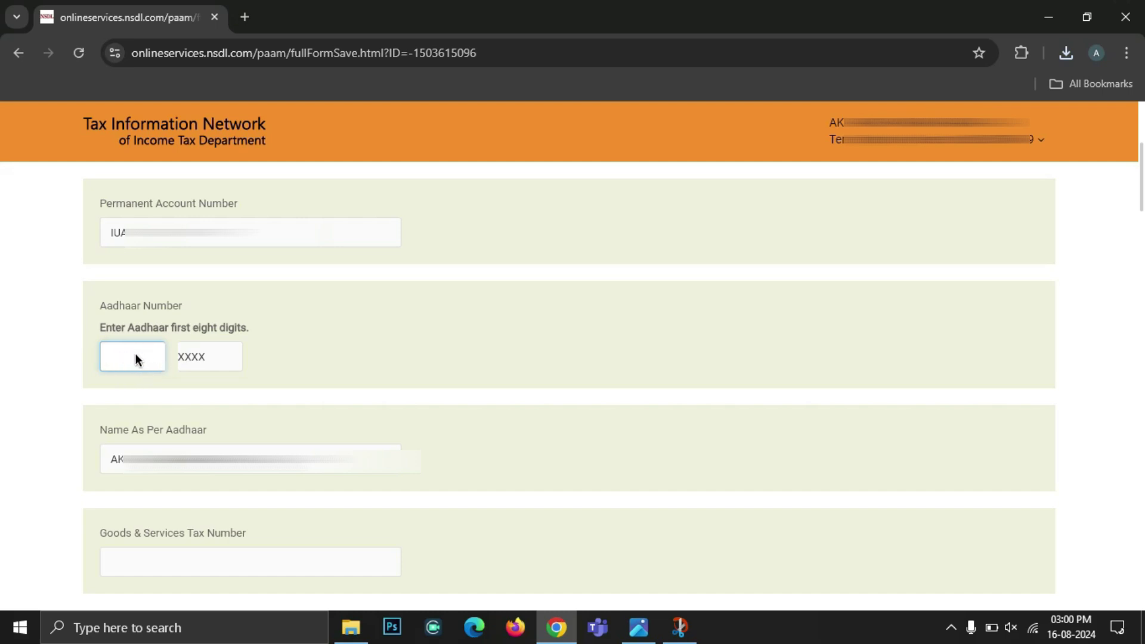
scroll(353, 296, "down", 10)
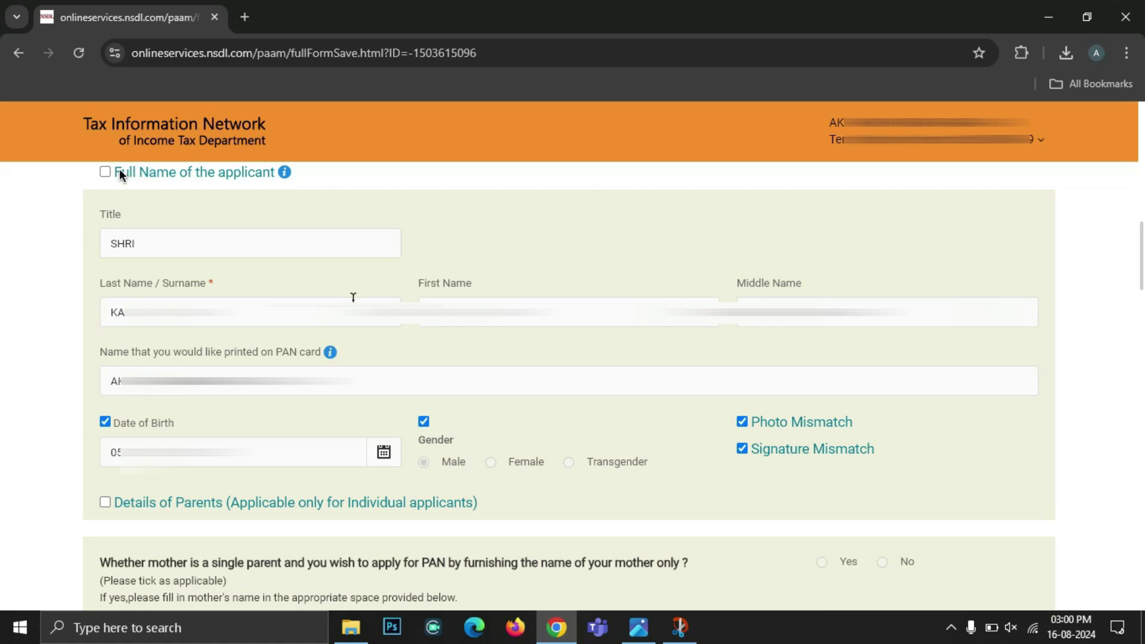
scroll(1, 361, "down", 20)
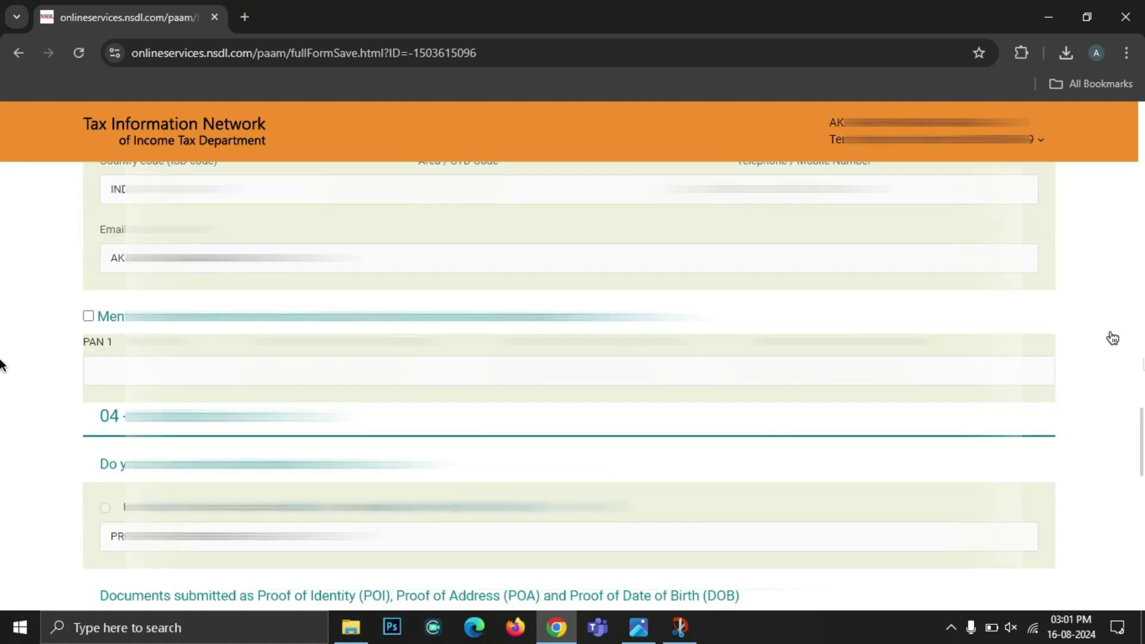
scroll(1, 362, "down", 15)
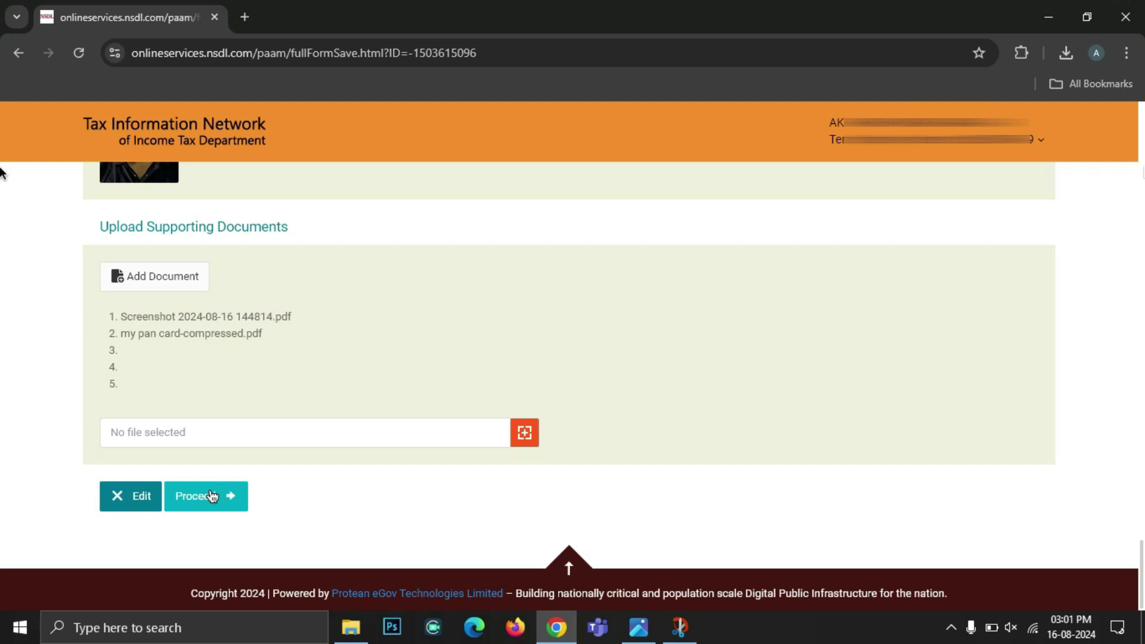
- Choose Bill Desk as payment mode for the 106.90 fee and accept the terms of service
left_click(210, 495)
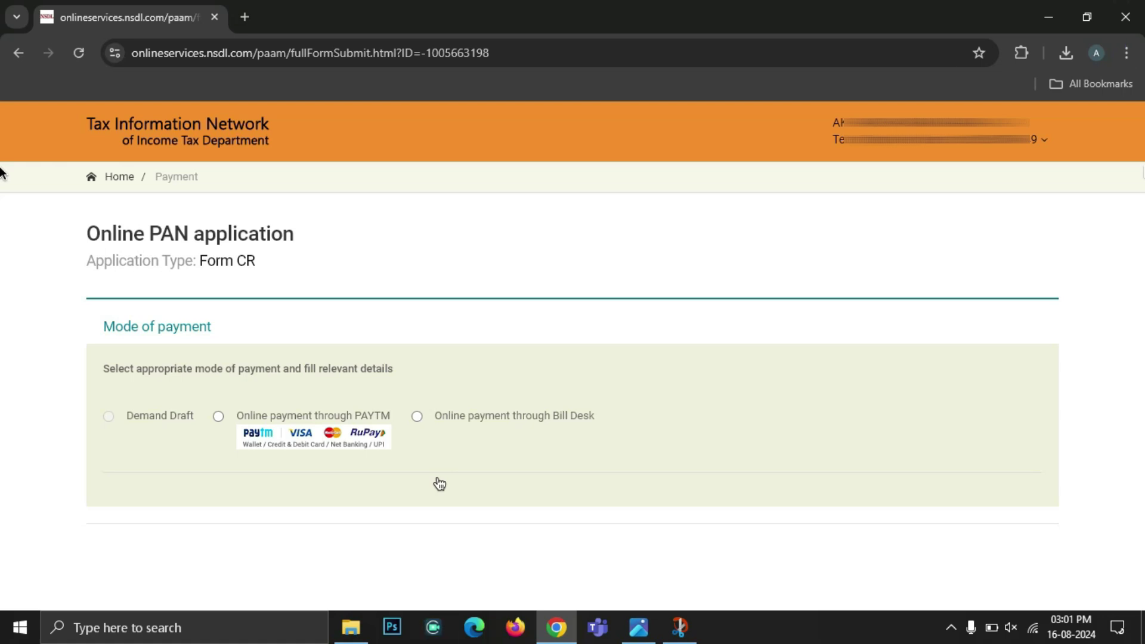
left_click(430, 416)
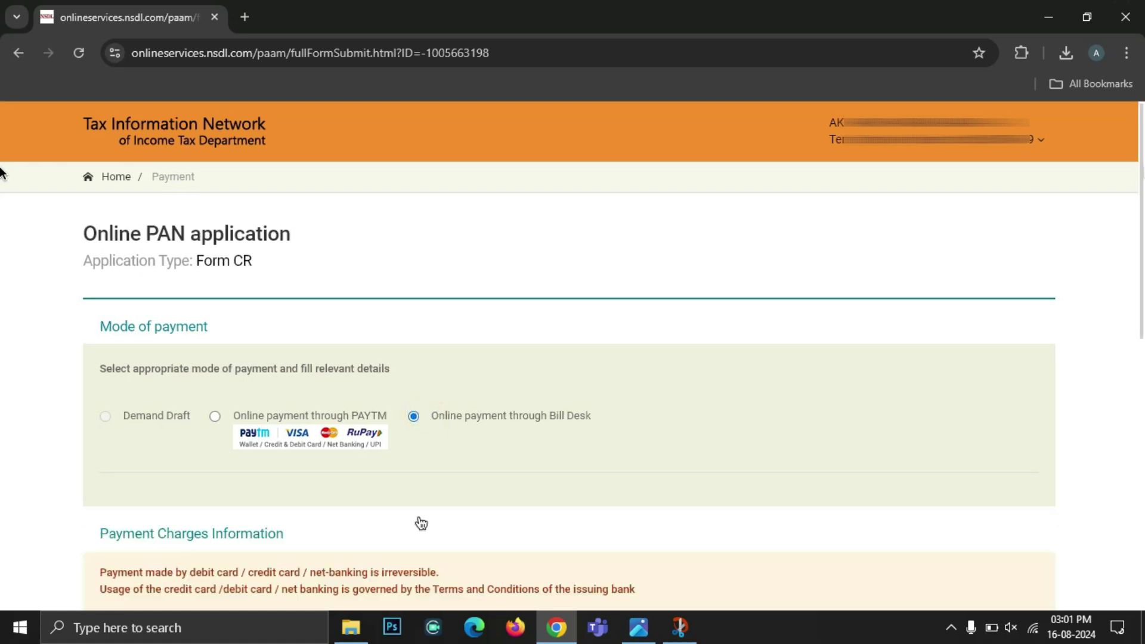
scroll(421, 523, "down", 7)
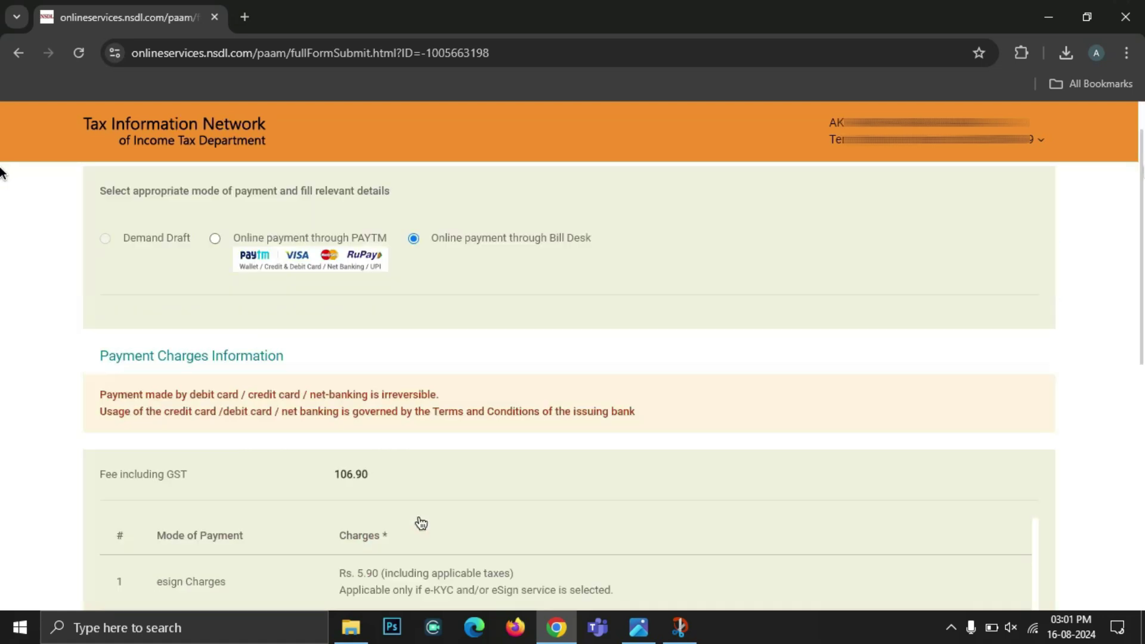
left_click(154, 512)
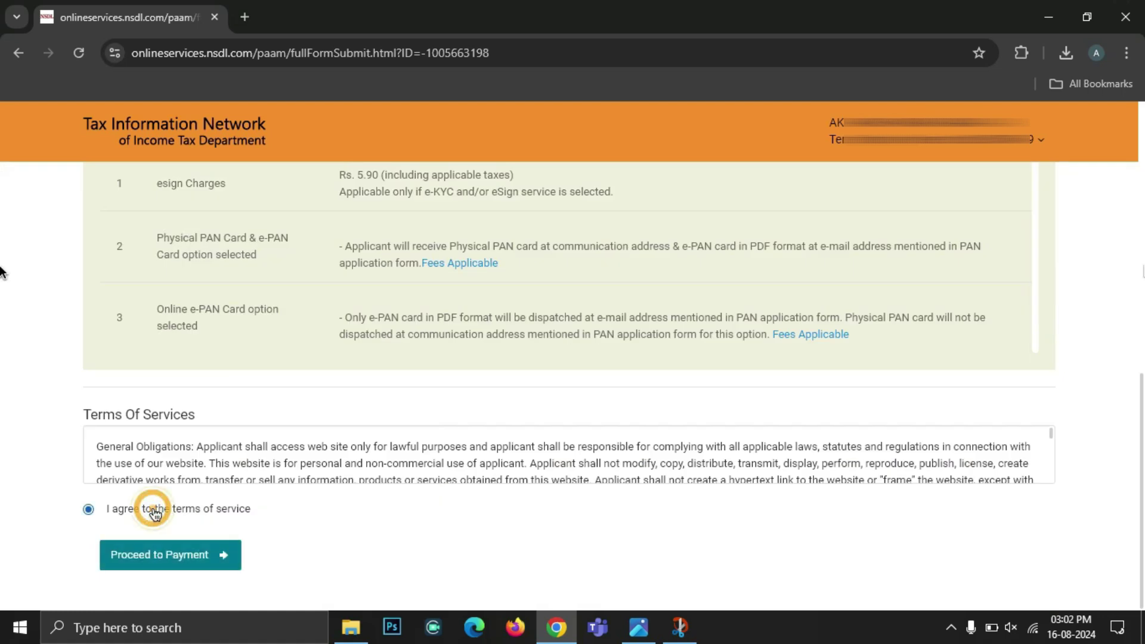
left_click(162, 559)
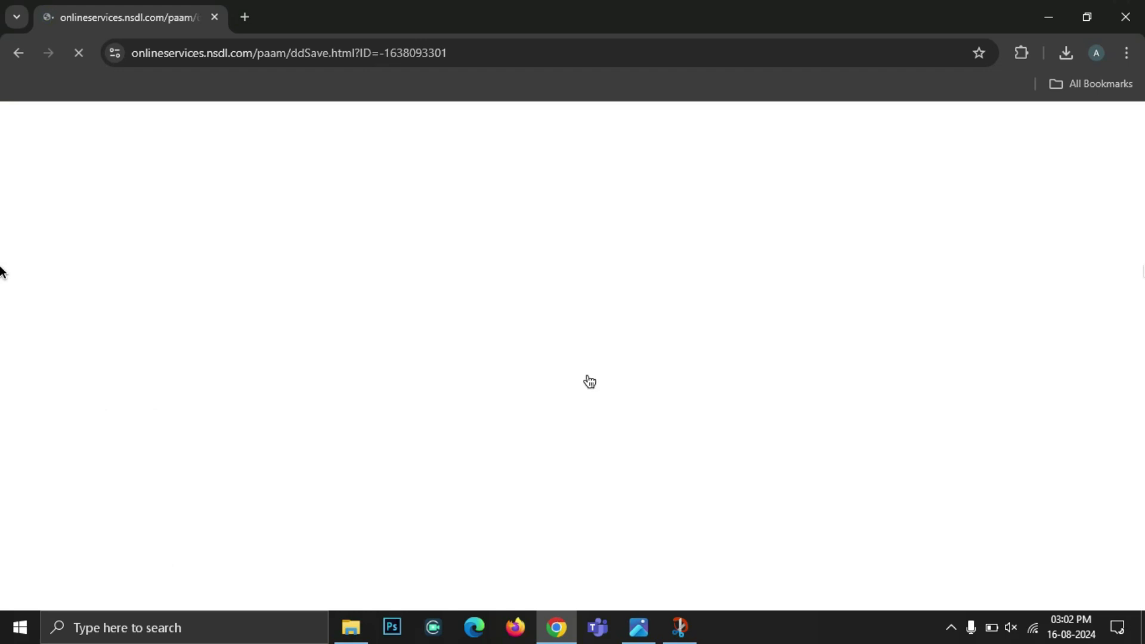
- Pay the ₹106.90 fee on BillDesk using the BHIM UPI QR option
left_click(99, 540)
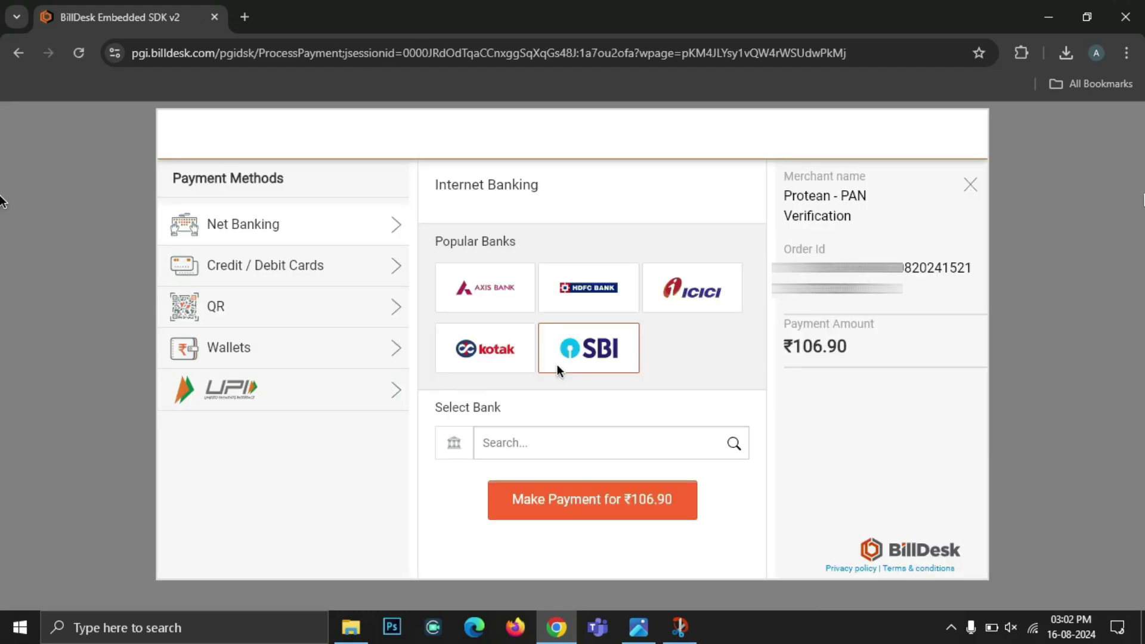
left_click(295, 301)
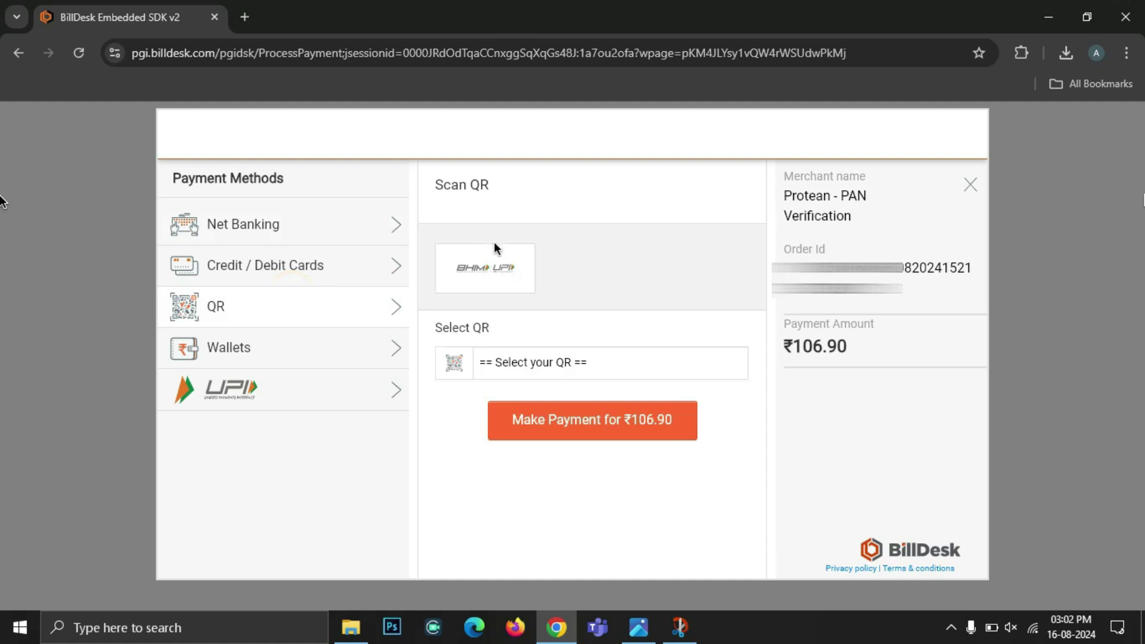
left_click(538, 364)
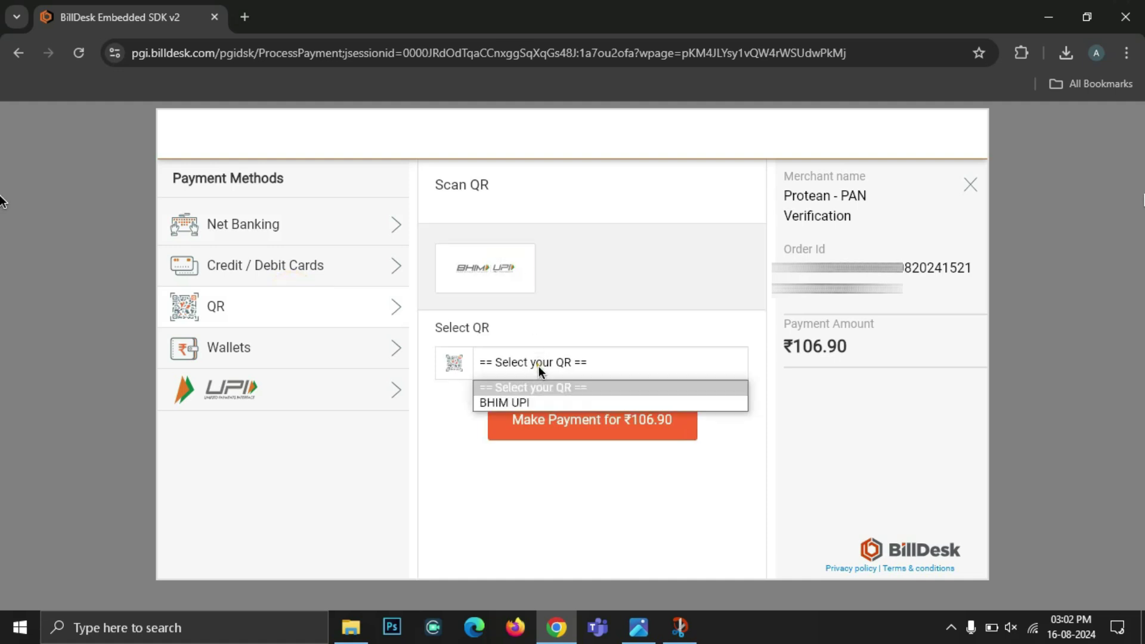
left_click(539, 404)
left_click(543, 416)
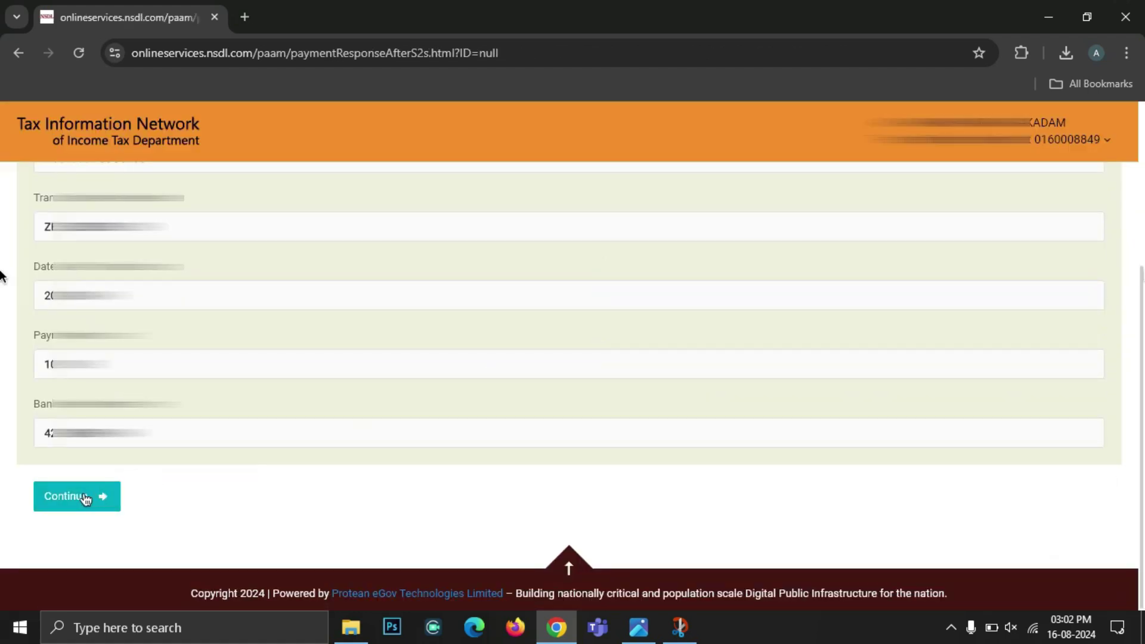
- Continue past the successful payment response and consent to Aadhaar-based e-signing
left_click(83, 496)
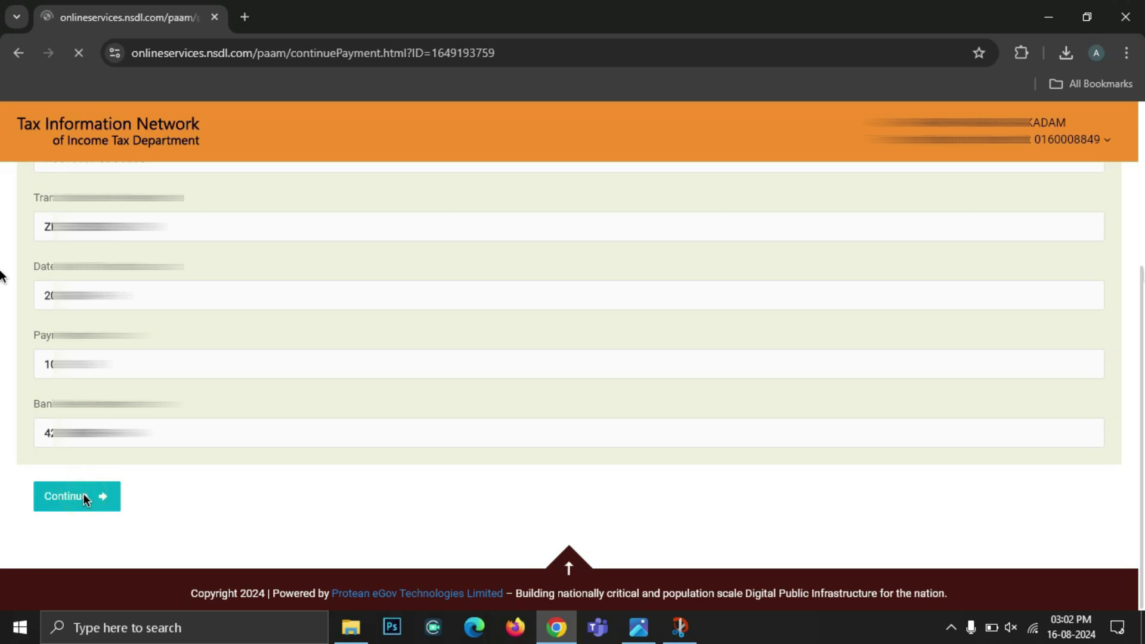
scroll(41, 481, "down", 5)
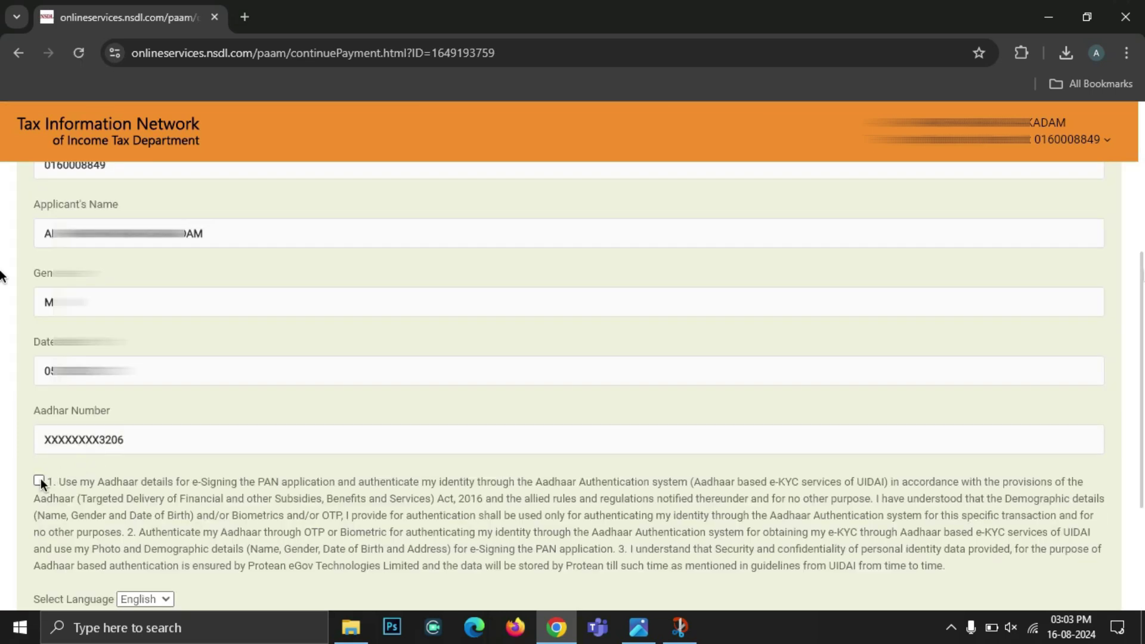
left_click(38, 480)
scroll(154, 478, "down", 2)
scroll(156, 479, "down", 2)
- Generate an Aadhaar authentication OTP, paste the received code, and submit it
left_click(91, 499)
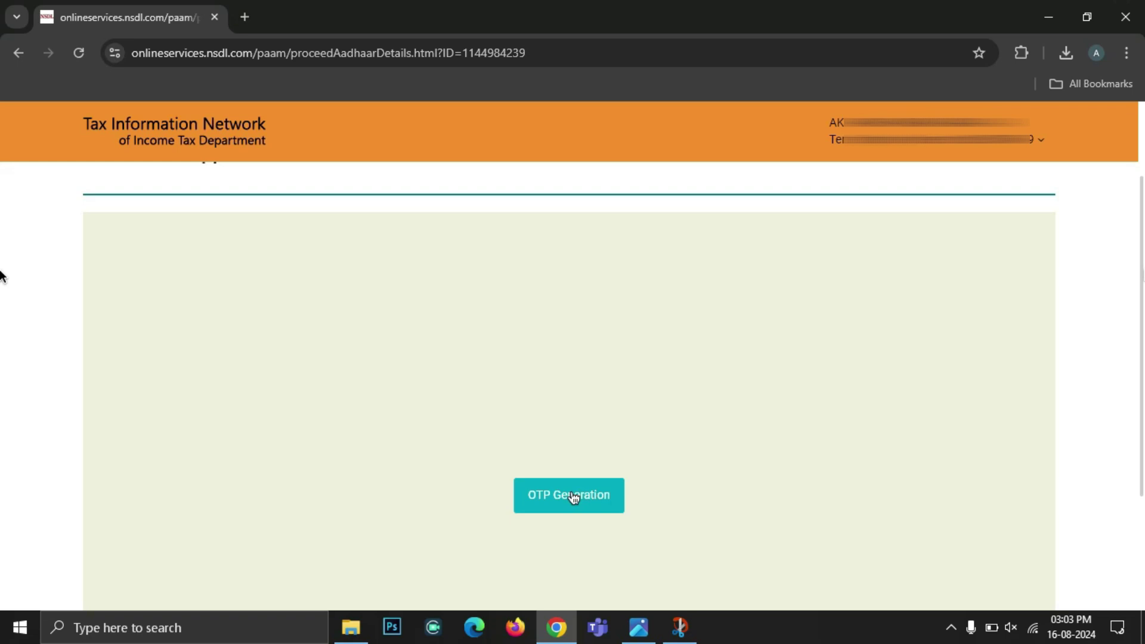
left_click(574, 496)
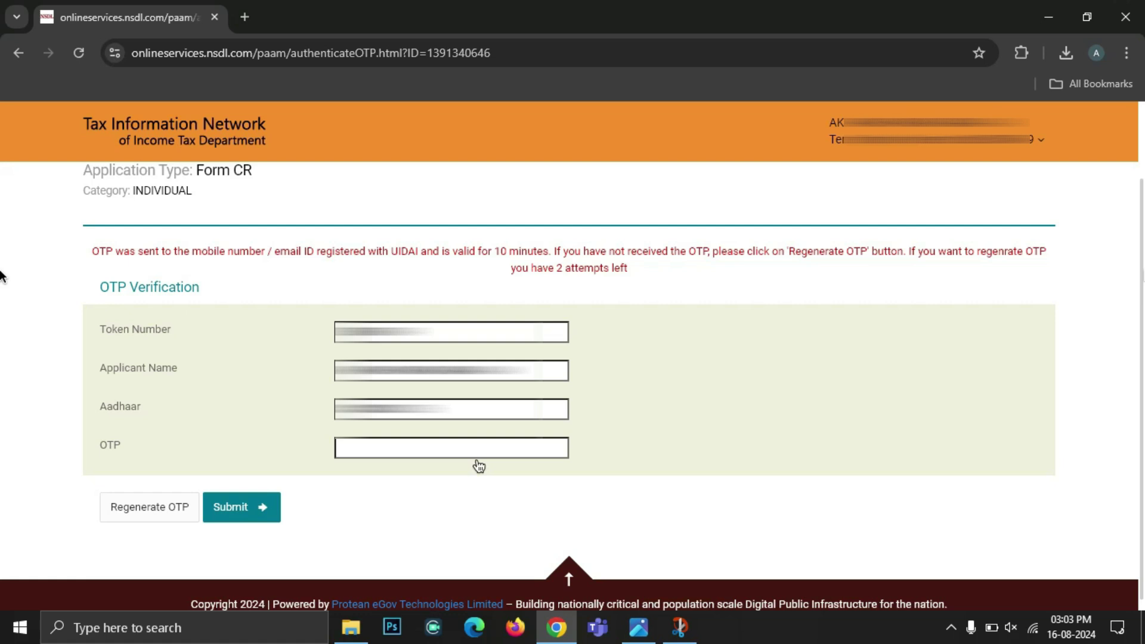
left_click(457, 450)
key("ctrl+v")
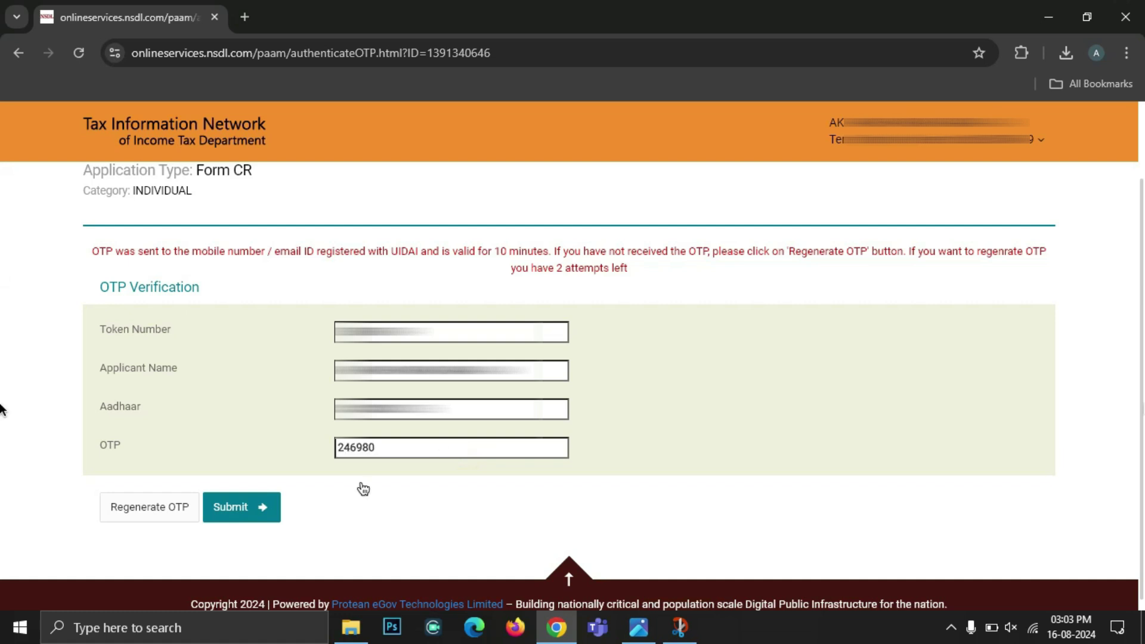
left_click(254, 513)
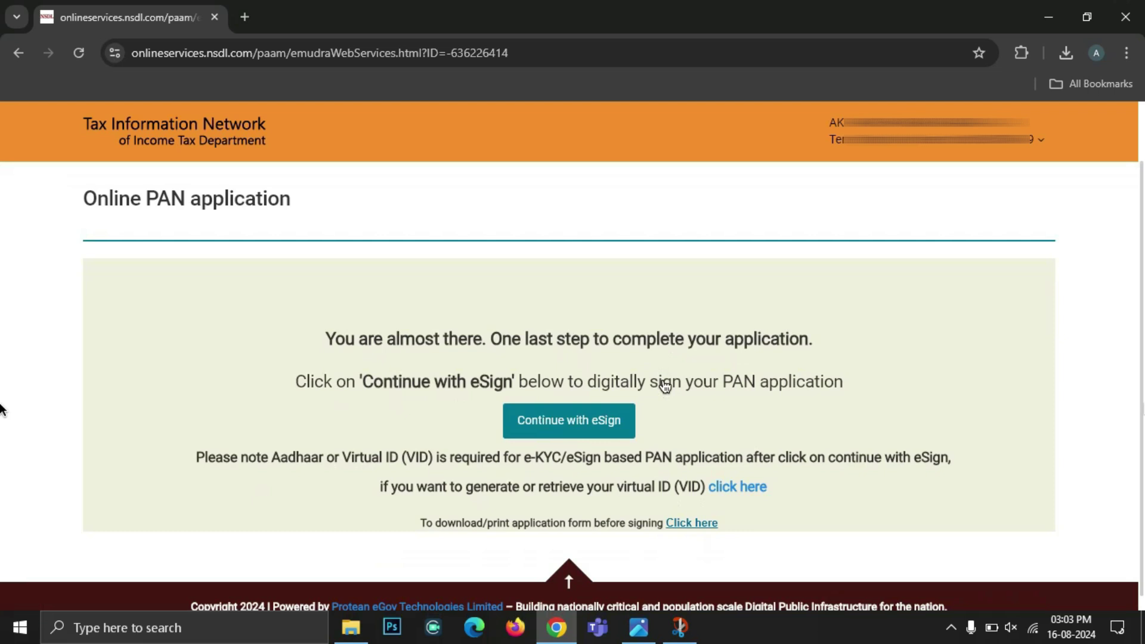
- eSign the application: authorize Aadhaar use, enter the Aadhaar number, and verify the e-sign OTP
left_click(567, 425)
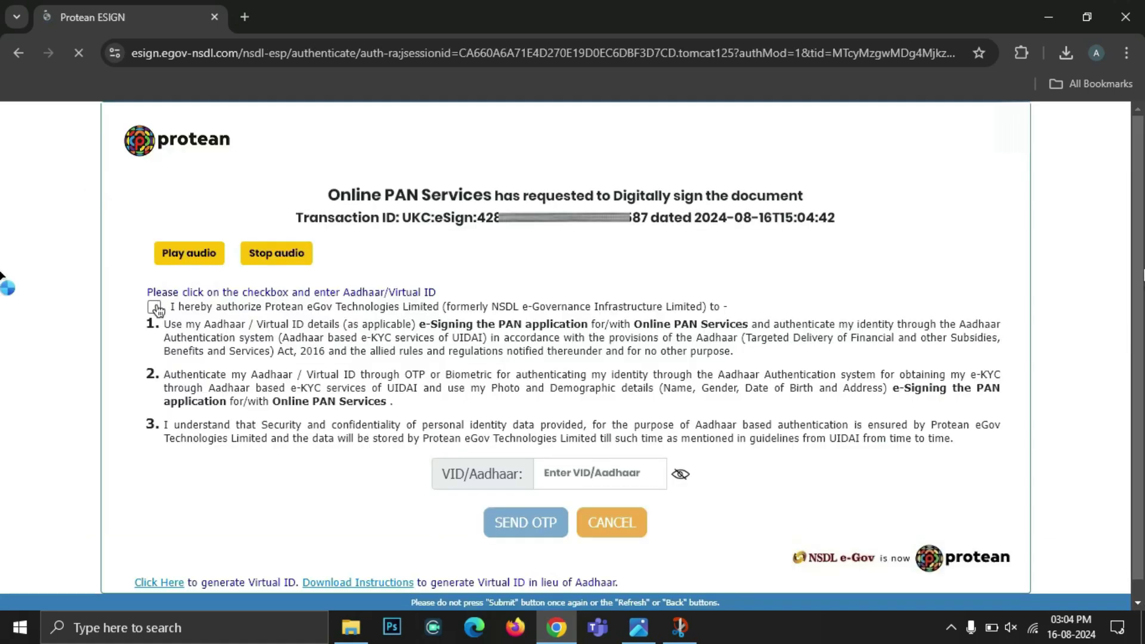
left_click(156, 308)
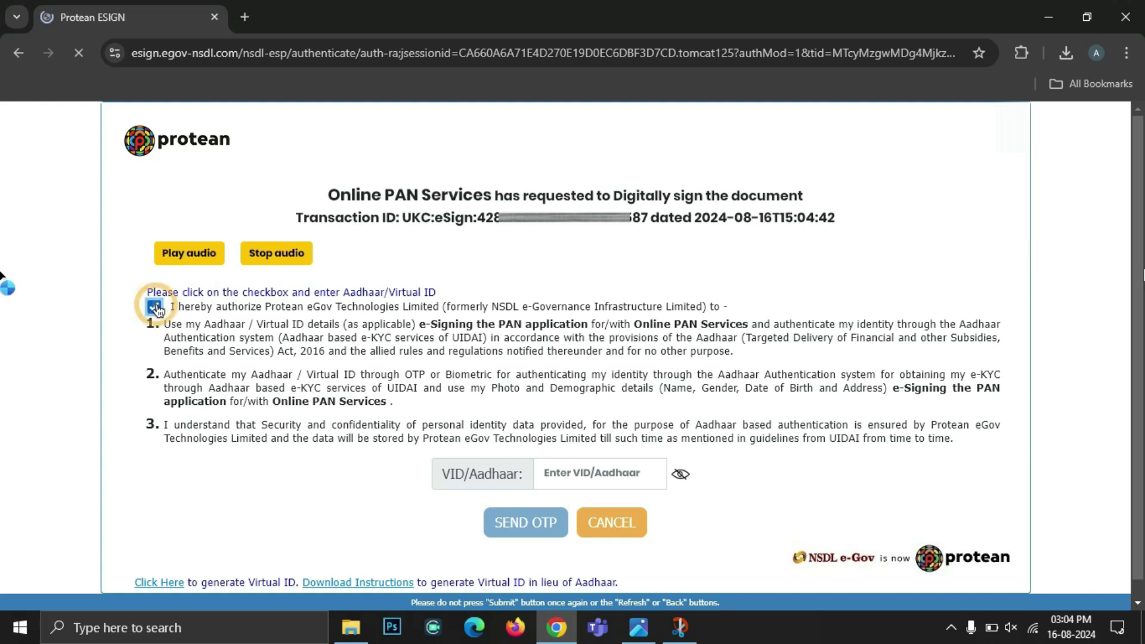
left_click(626, 482)
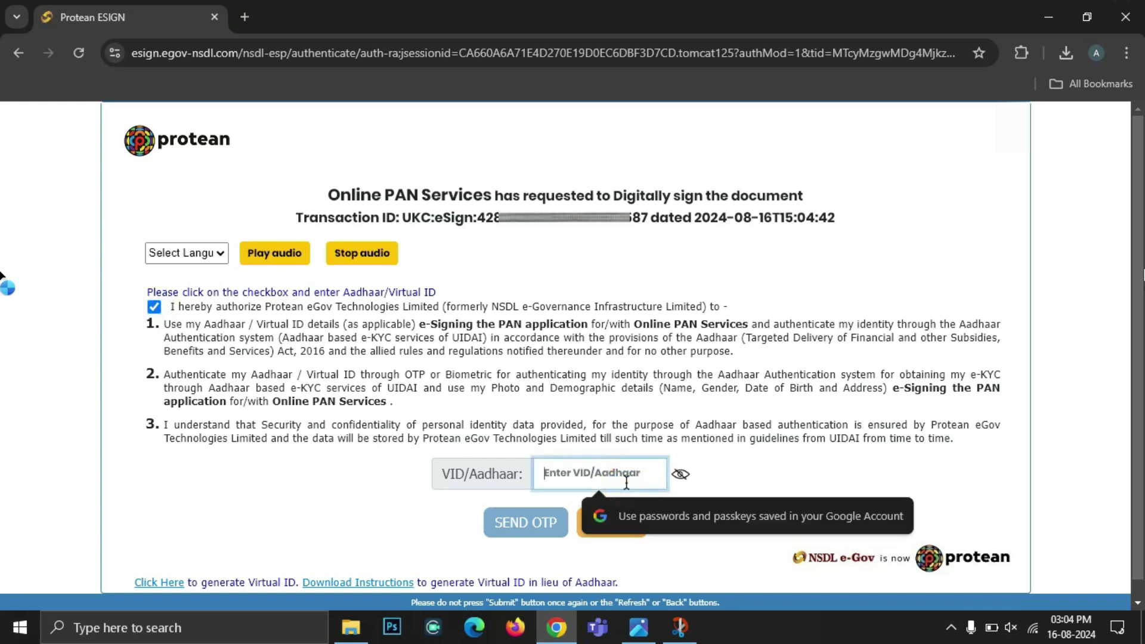
key("ctrl+v")
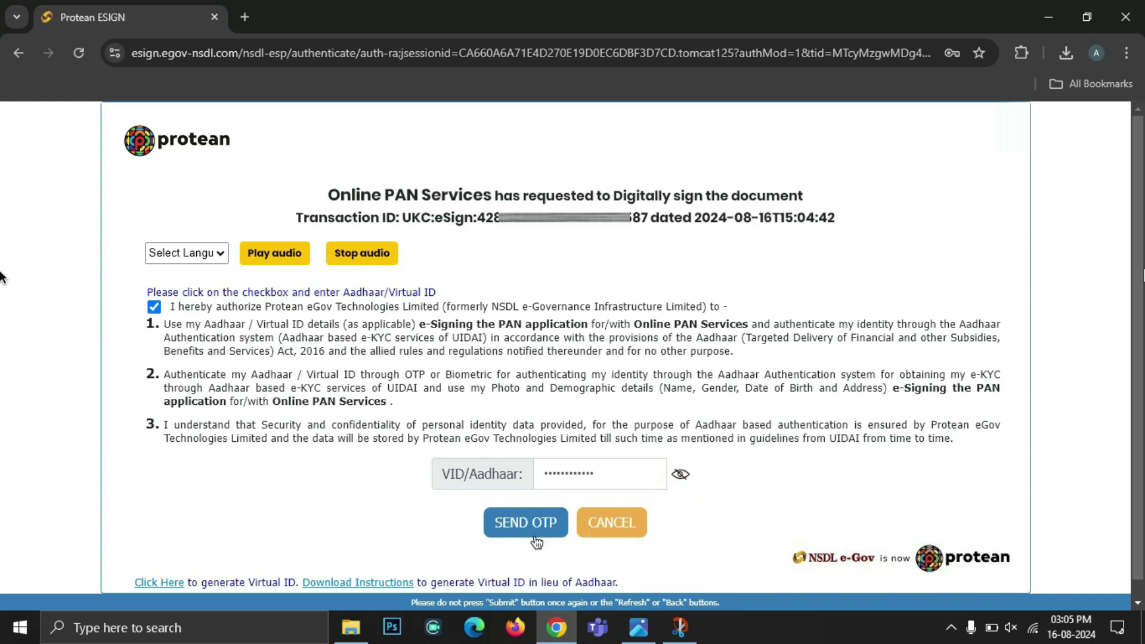
left_click(536, 538)
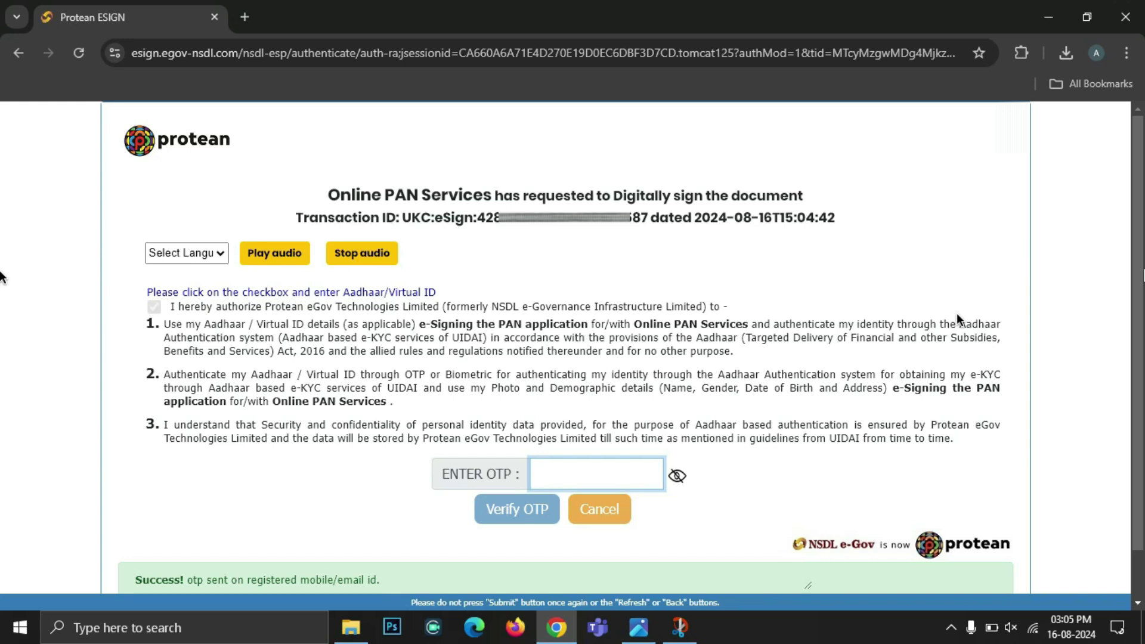
key("ctrl+v")
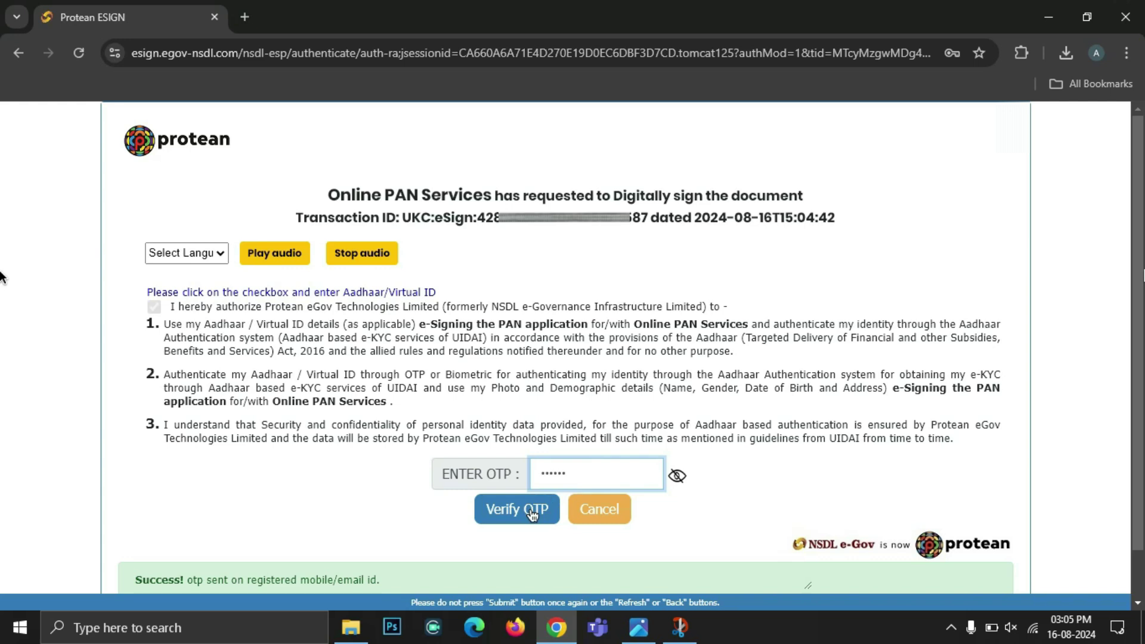
left_click(533, 512)
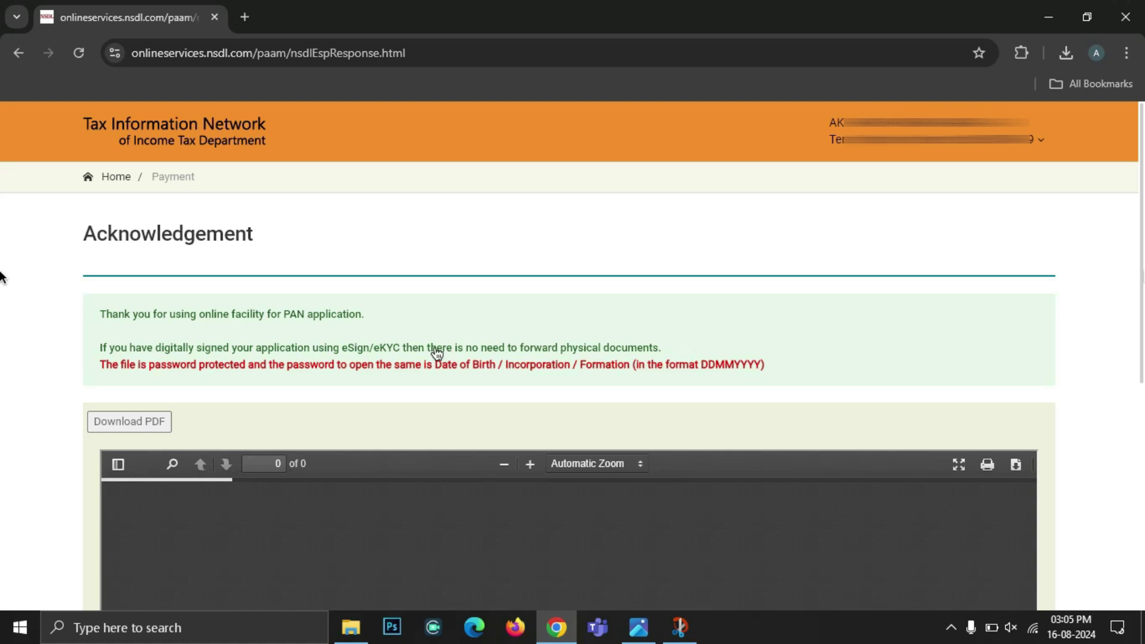
- Download the acknowledgement PDF and unlock it with the applicant's date-of-birth password
scroll(435, 353, "down", 2)
left_click(154, 331)
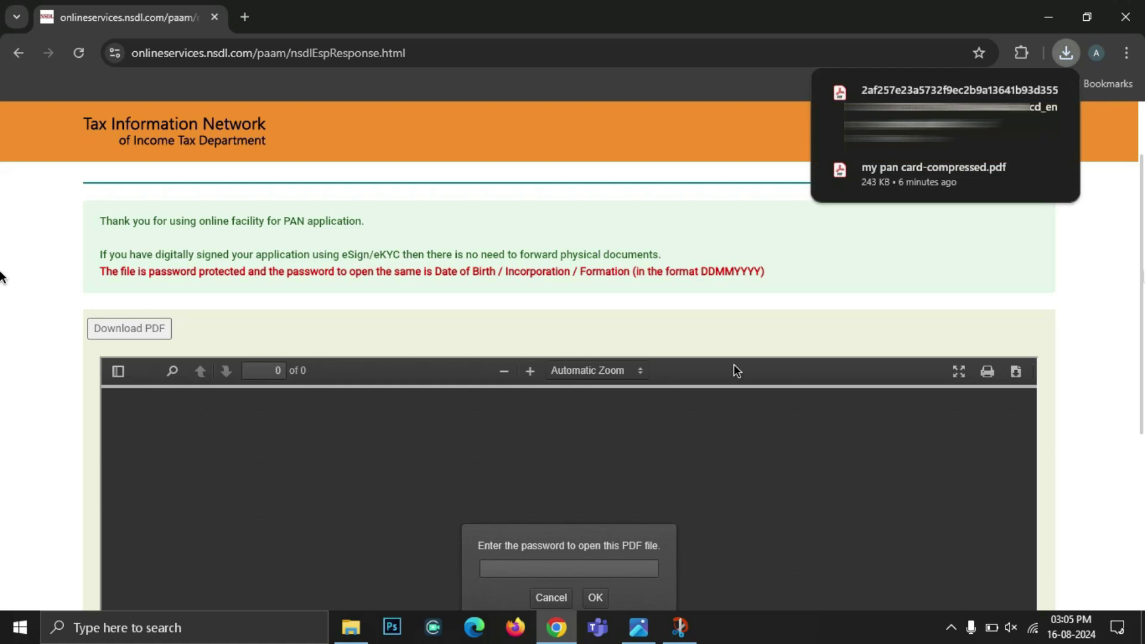
scroll(725, 385, "down", 5)
left_click(583, 350)
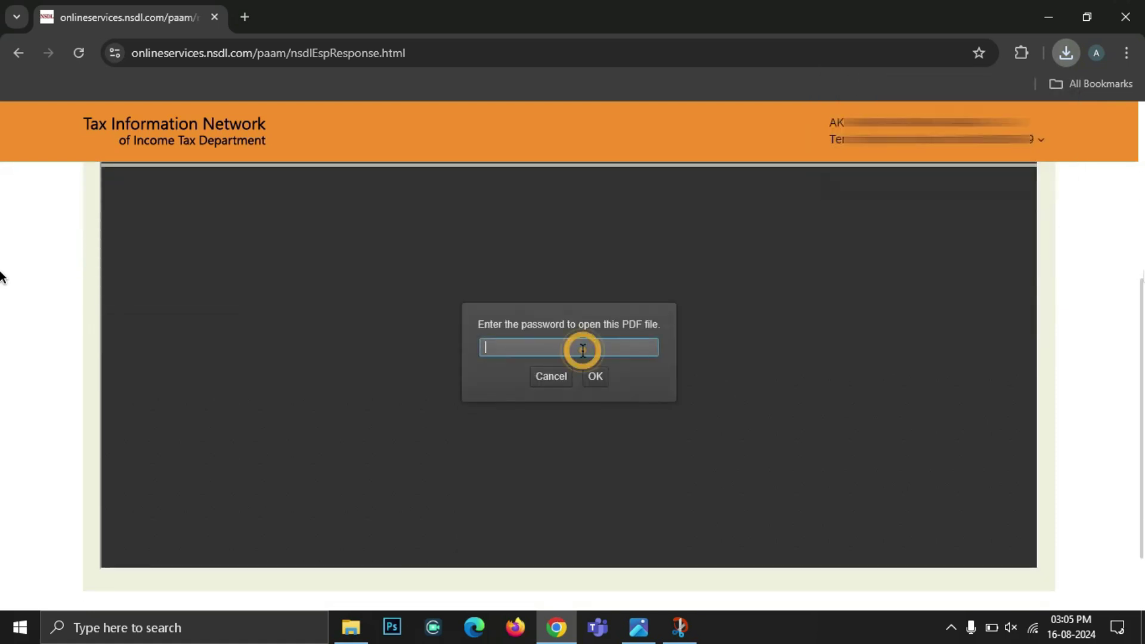
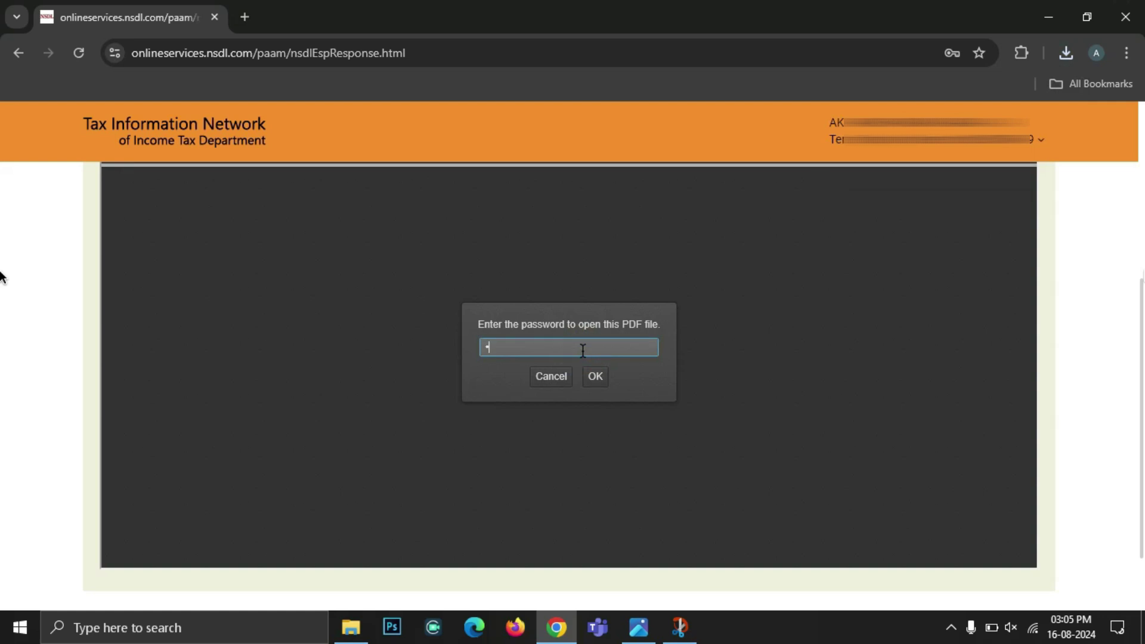
left_click(595, 376)
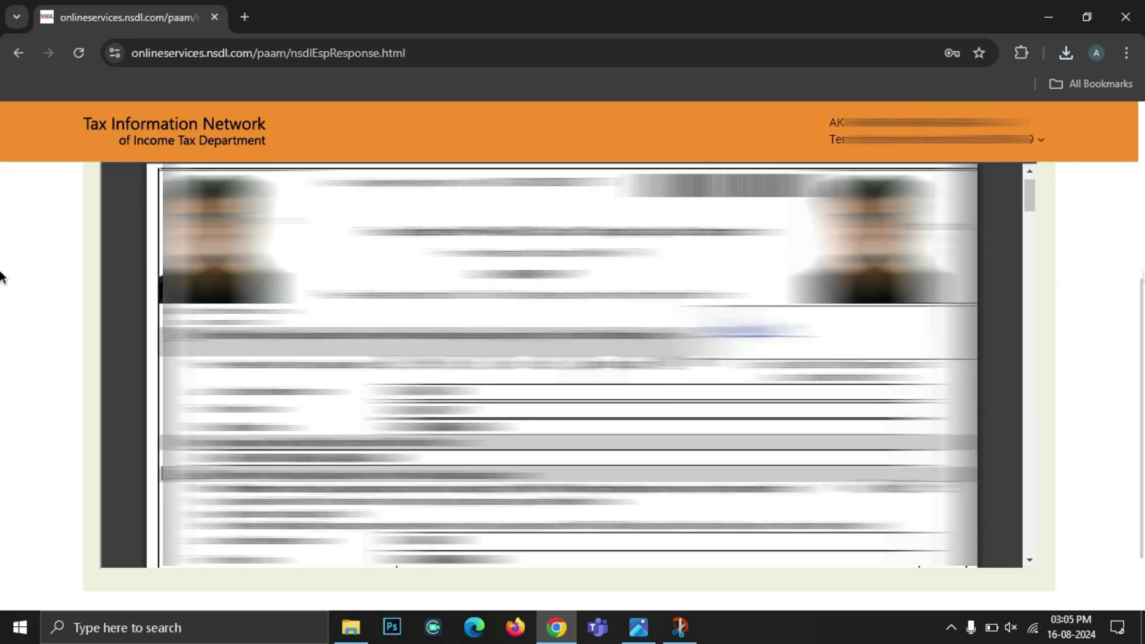
scroll(0, 274, "down", 5)
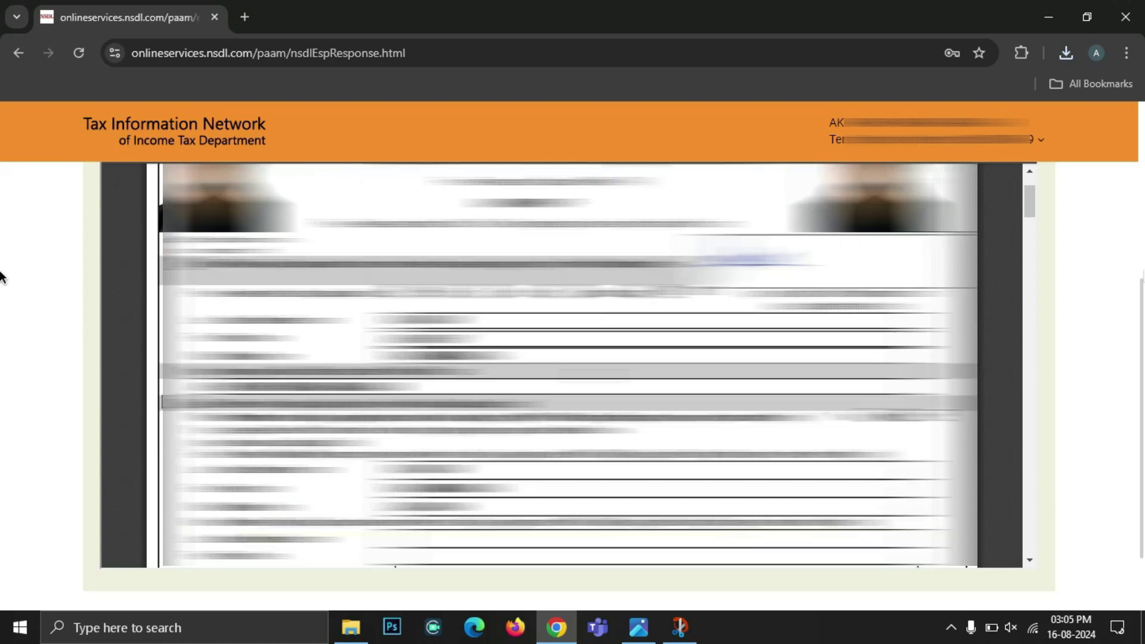
scroll(0, 238, "up", 6)
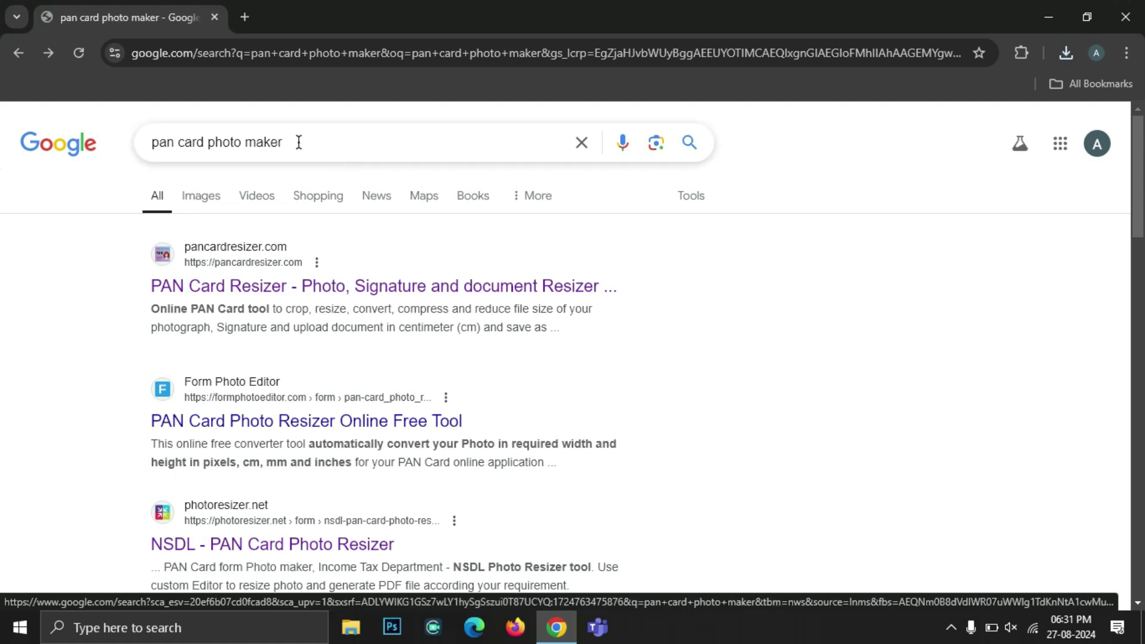
- Open pancardresizer.com from the search results and upload the applicant's 660 x 851 px photo
left_click(340, 152)
left_click(376, 147)
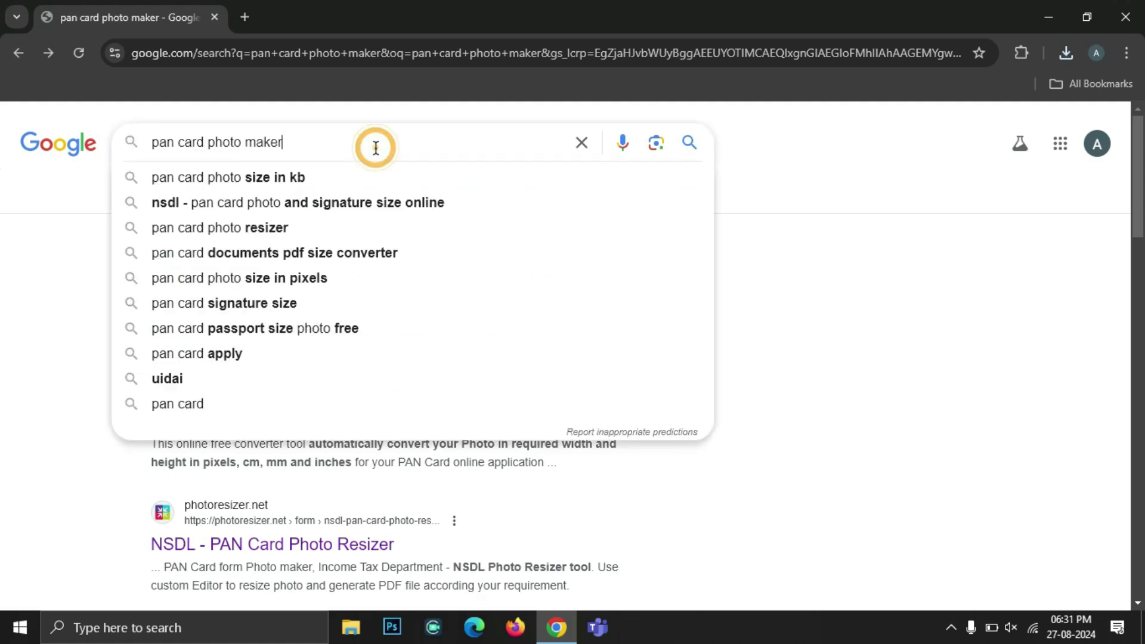
left_click(778, 231)
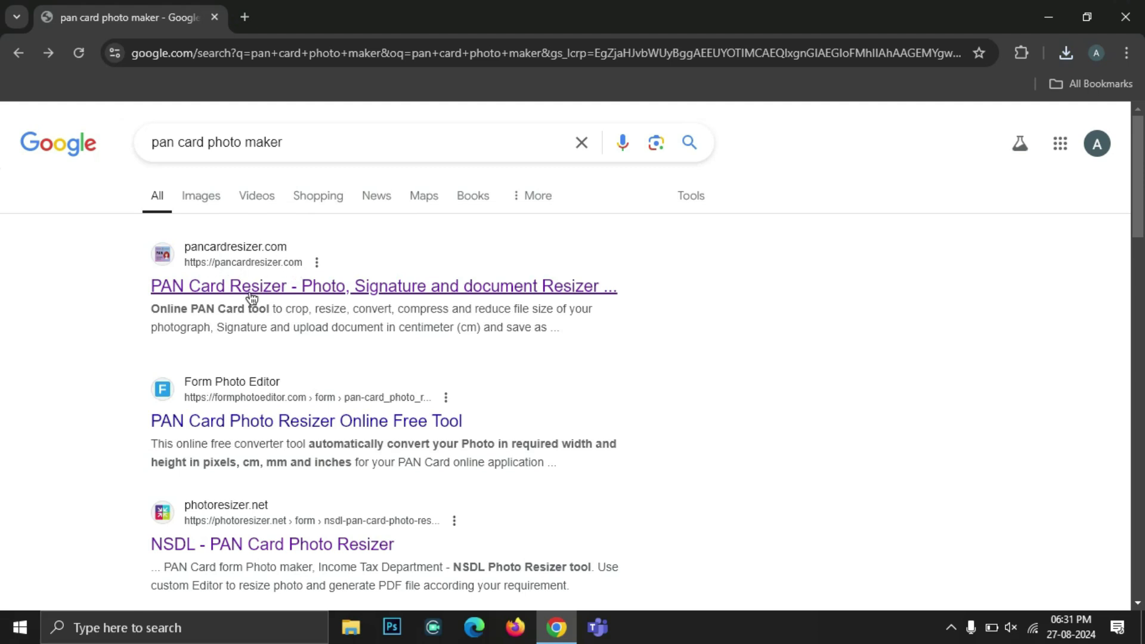
left_click(232, 285)
left_click(570, 515)
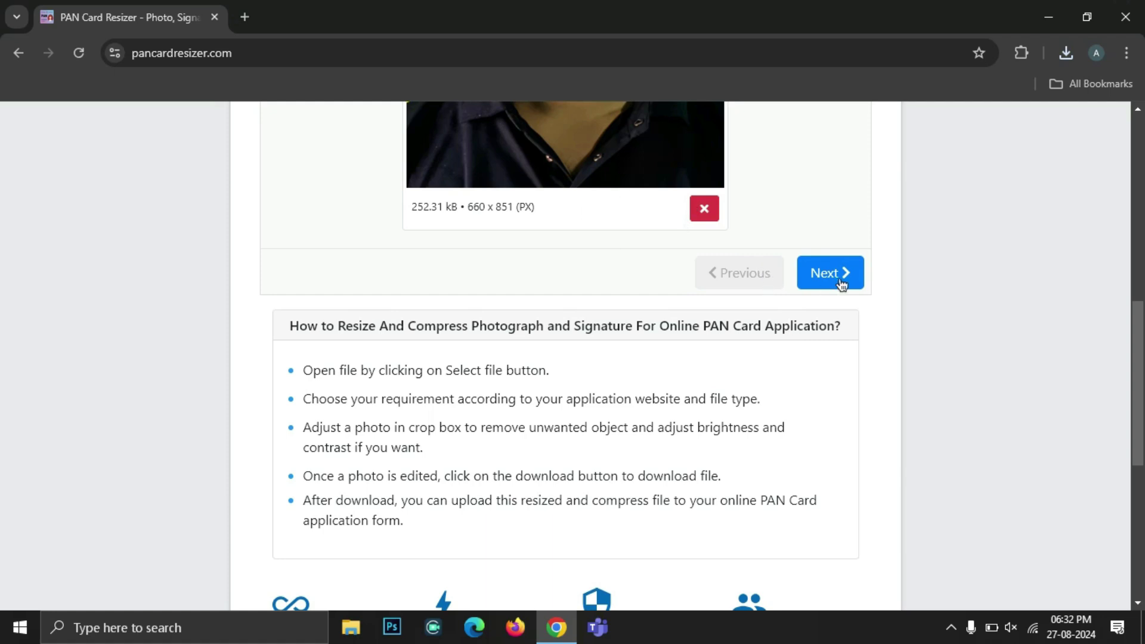
- Set the photo requirements to an NSDL application photograph and continue to editing
left_click(844, 278)
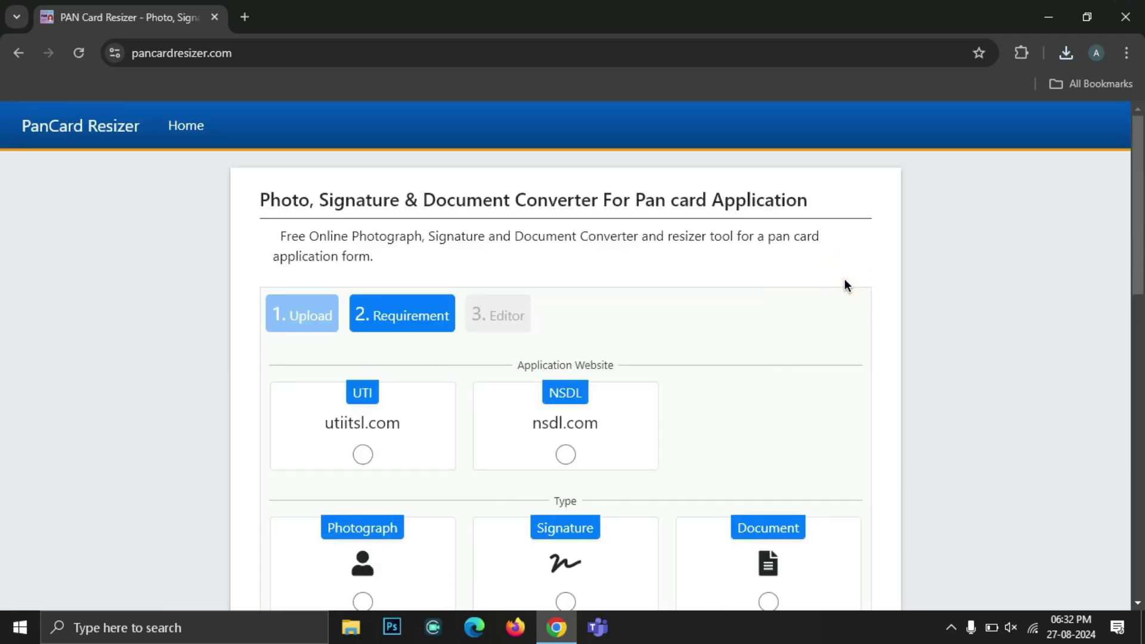
scroll(823, 310, "down", 2)
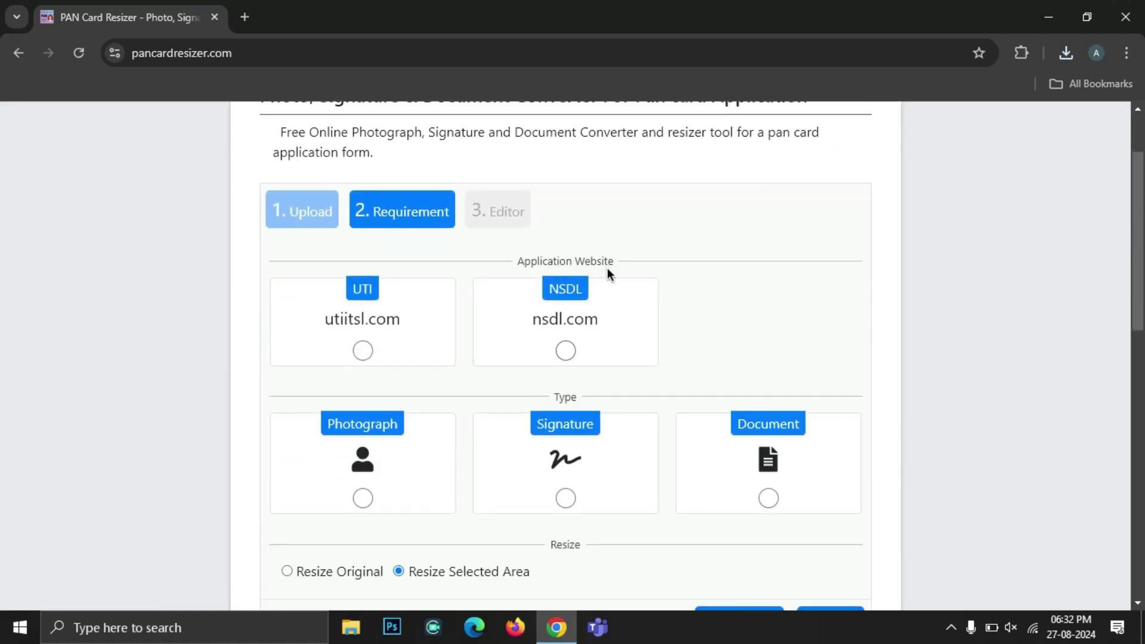
left_click(566, 351)
scroll(596, 480, "down", 1)
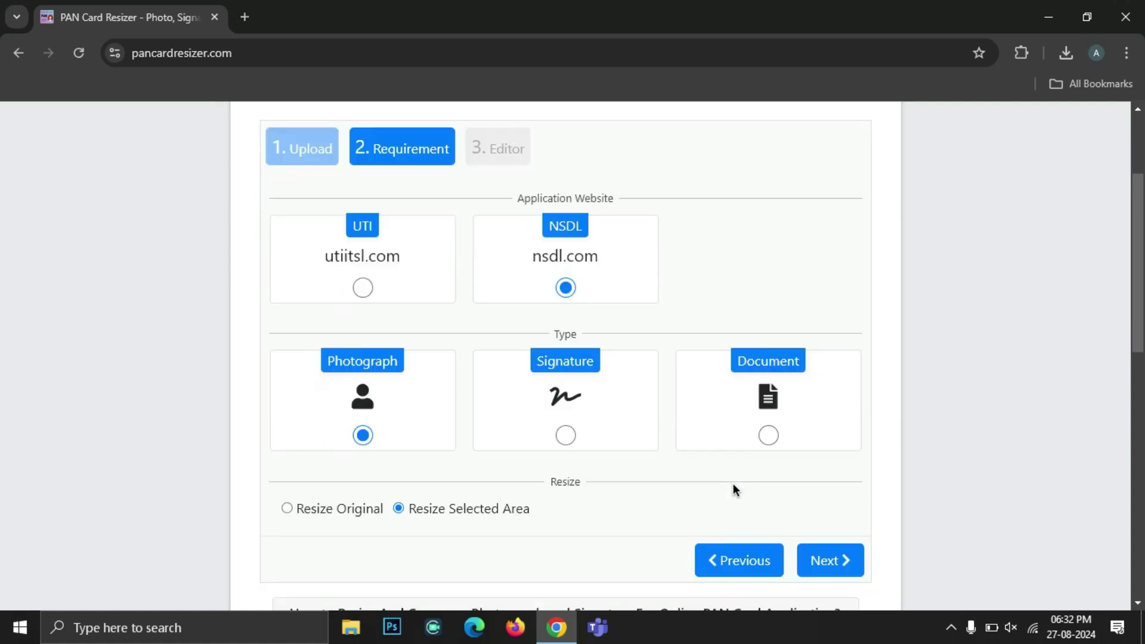
left_click(825, 568)
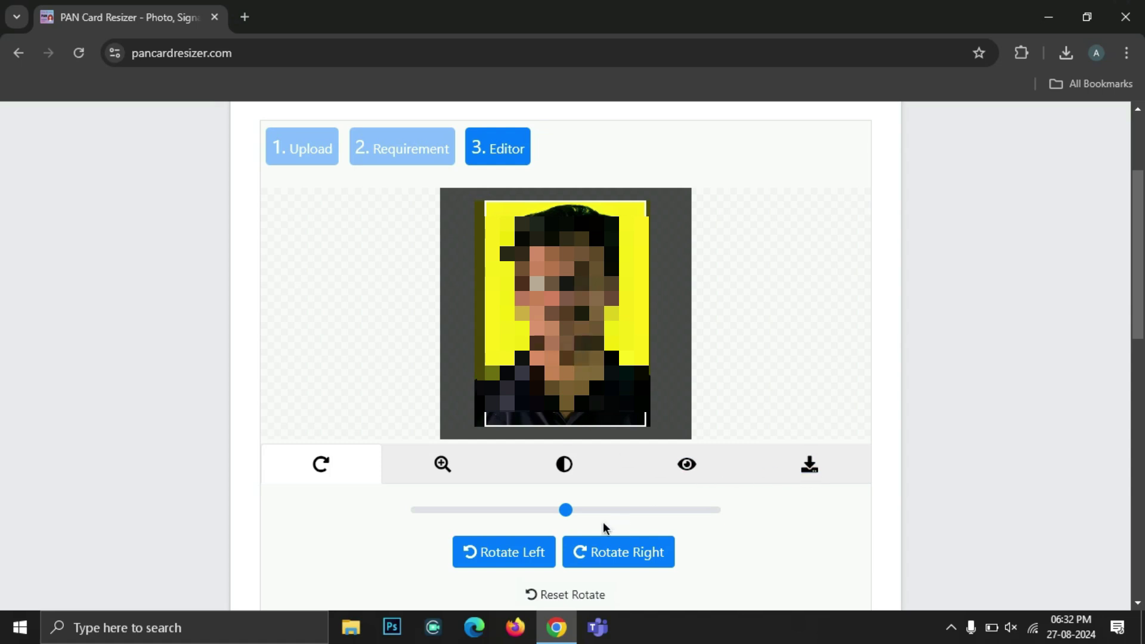
- Reset the photo's rotation to upright and download the resized 19.0 KB JPG
left_click_drag(567, 509, 647, 511)
left_click(565, 594)
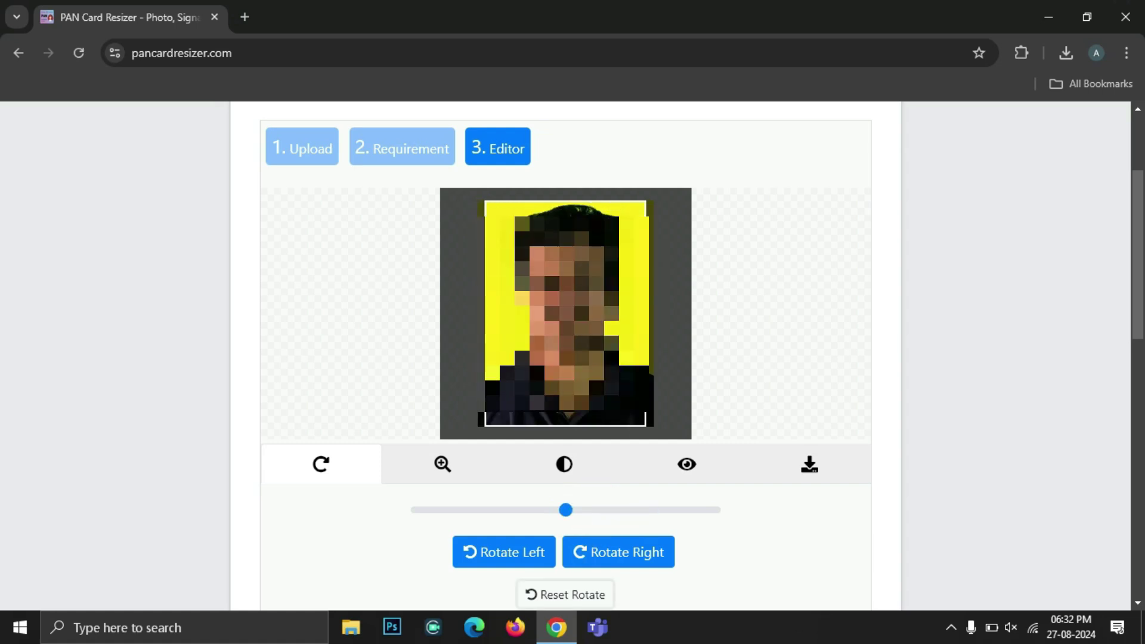
left_click(808, 475)
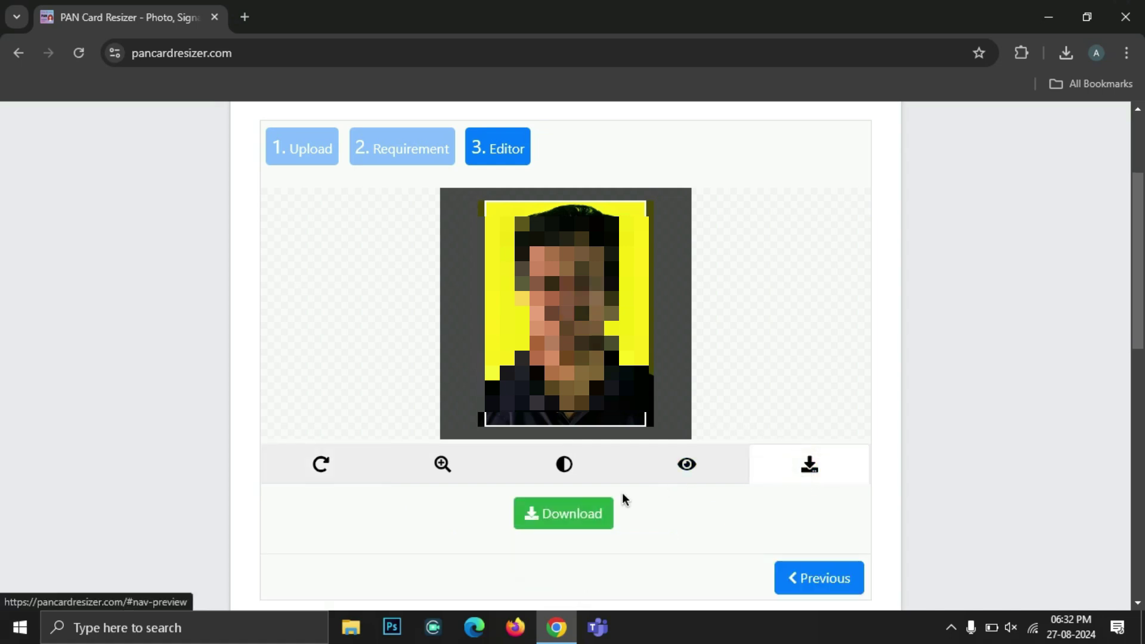
left_click(580, 518)
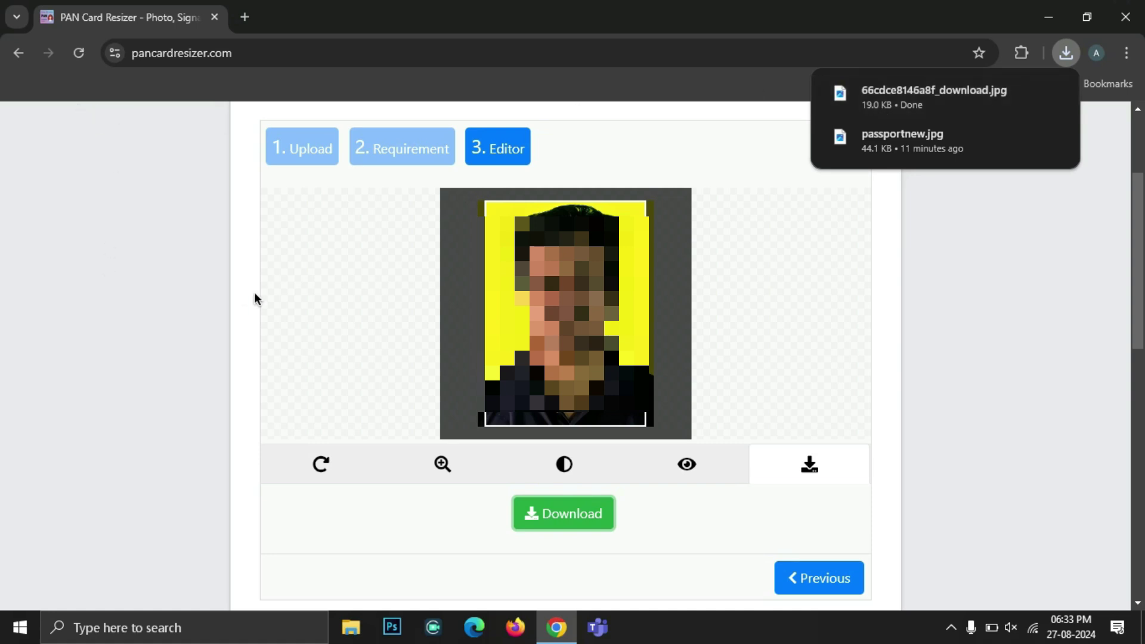
scroll(267, 300, "up", 3)
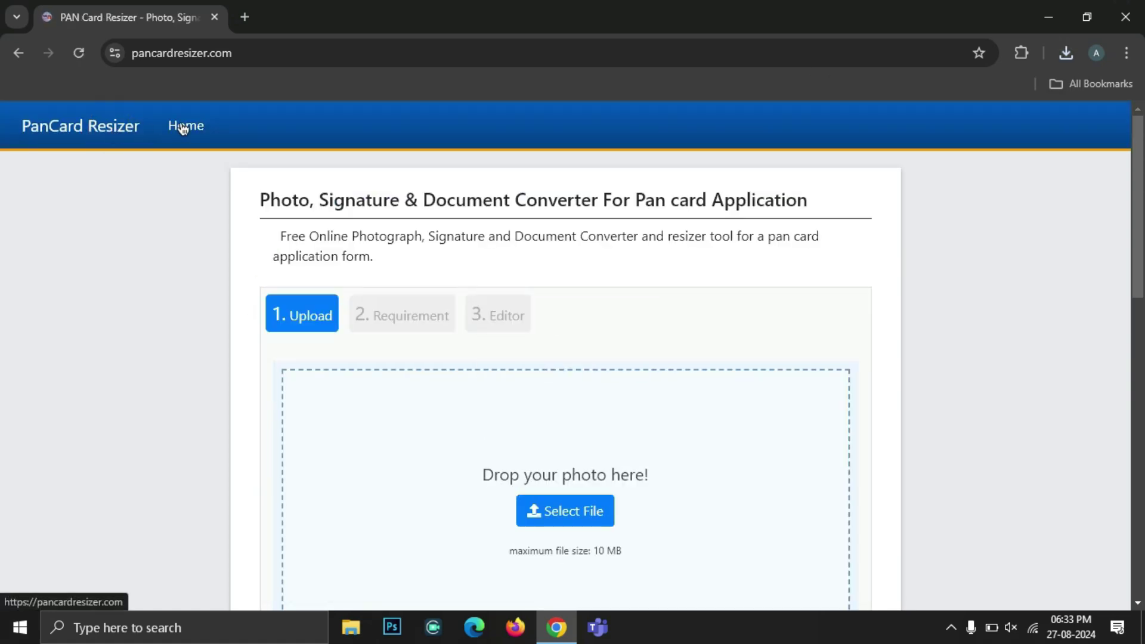
- Upload the signature image and choose NSDL signature requirements
left_click(571, 514)
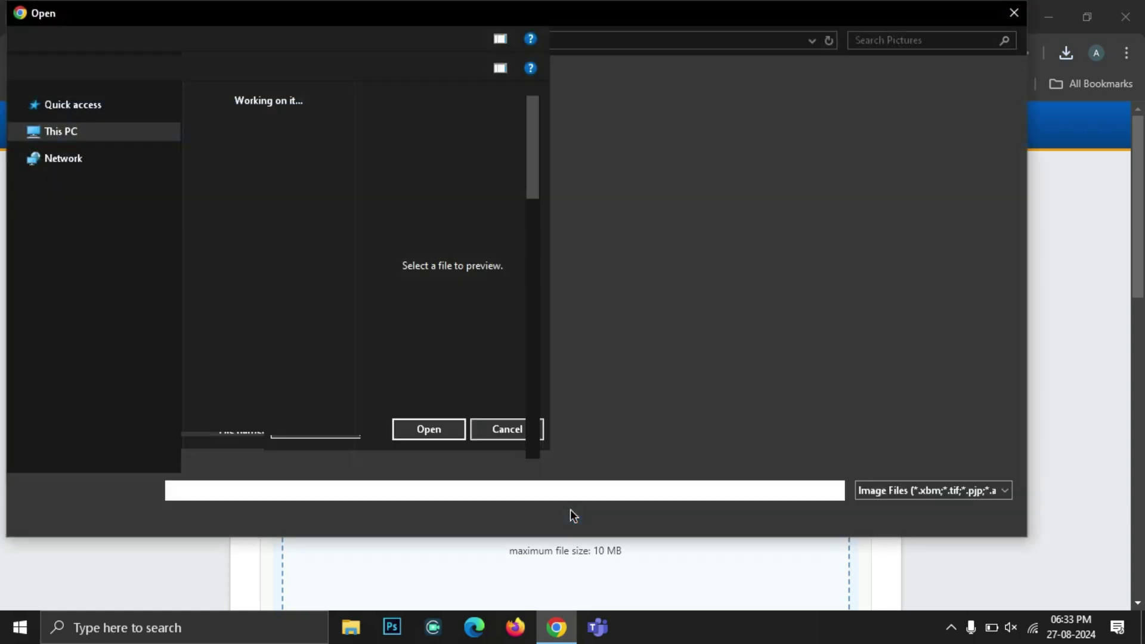
double_click(356, 315)
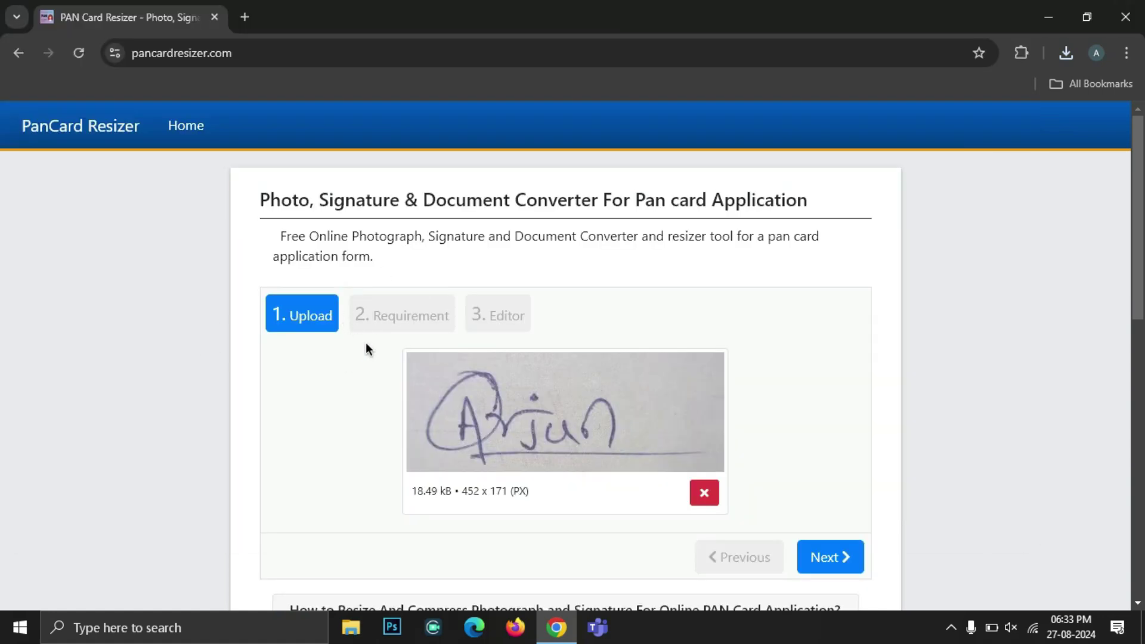
left_click(849, 556)
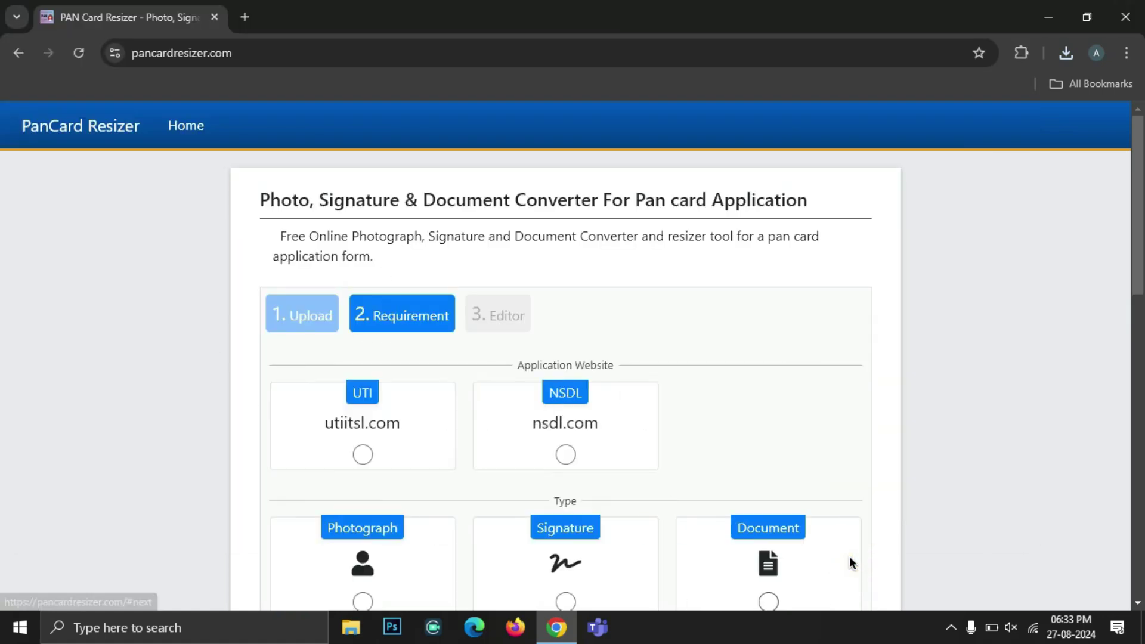
left_click(564, 455)
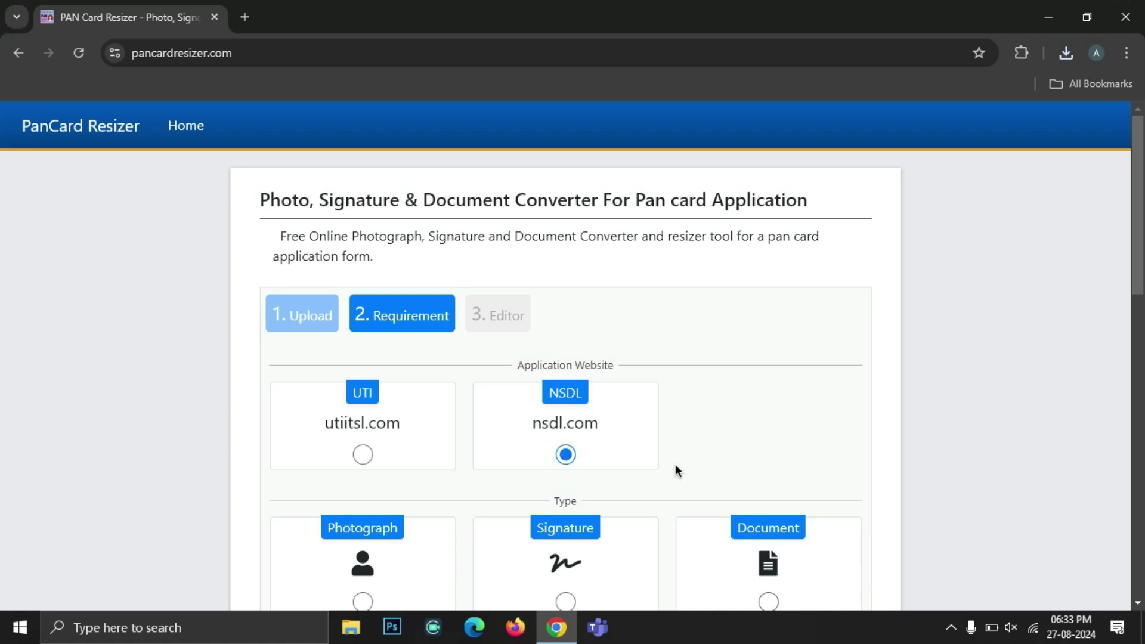
scroll(675, 463, "down", 2)
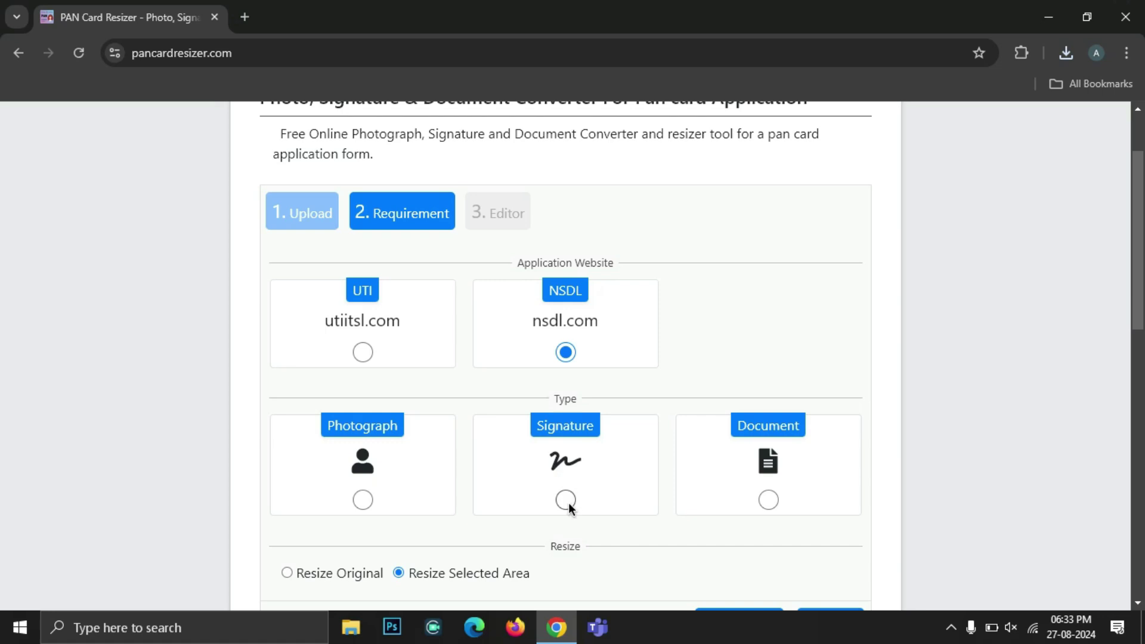
scroll(568, 502, "down", 3)
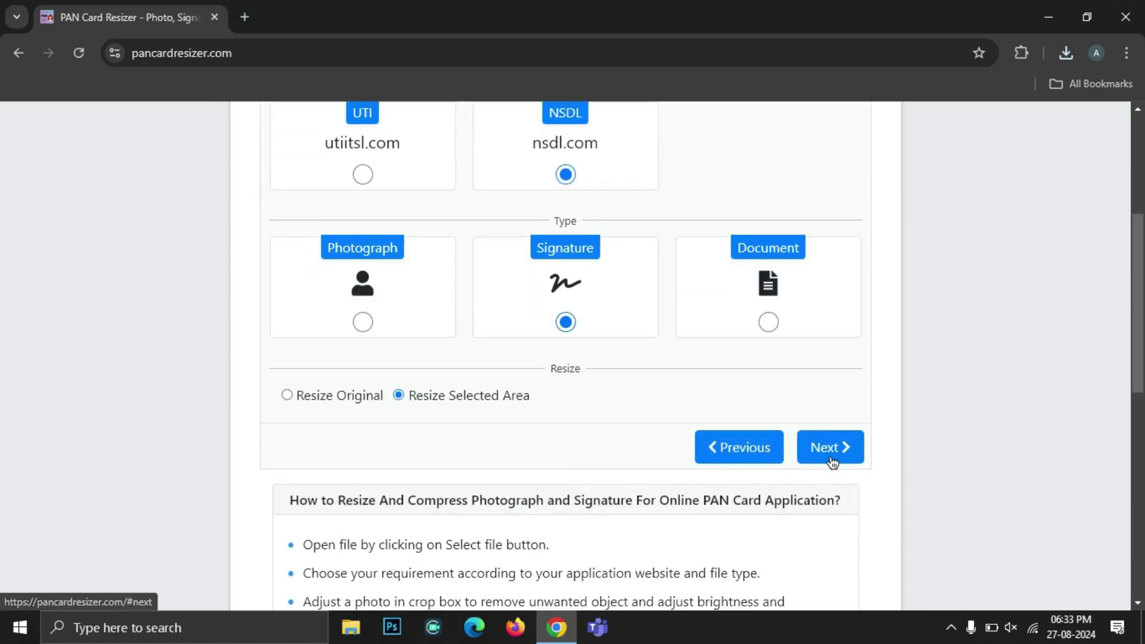
left_click(828, 455)
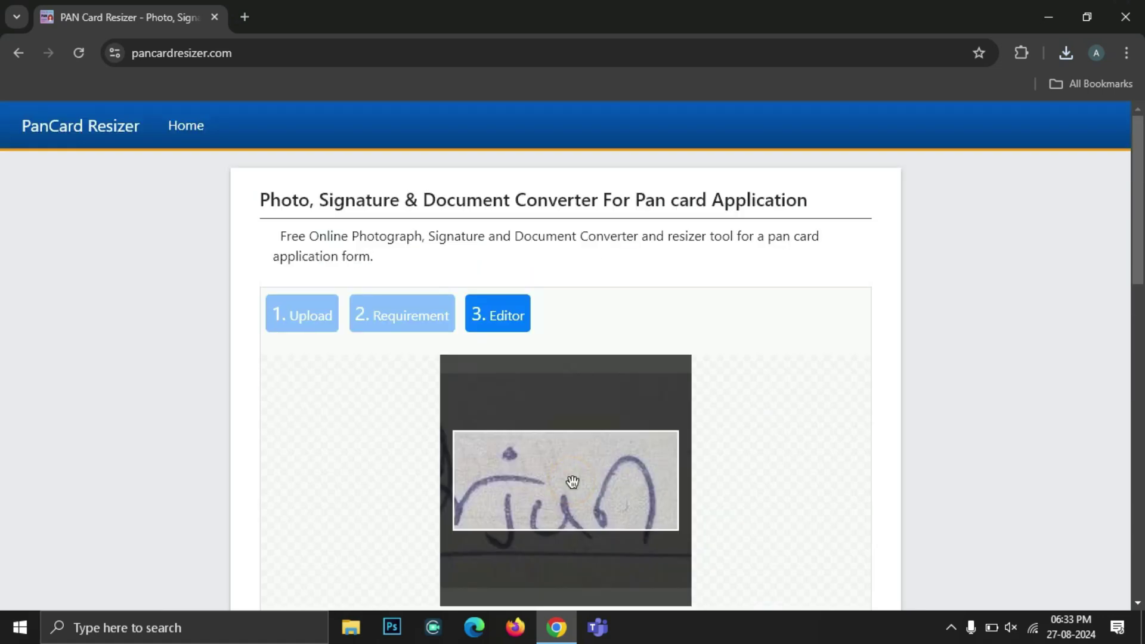
- Fit the signature inside the crop area and download the cropped signature
mouse_move(544, 485)
left_mouse_down()
mouse_move(605, 460)
mouse_move(590, 465)
mouse_move(712, 462)
left_mouse_up()
scroll(605, 460, "down", 5)
scroll(656, 434, "down", 2)
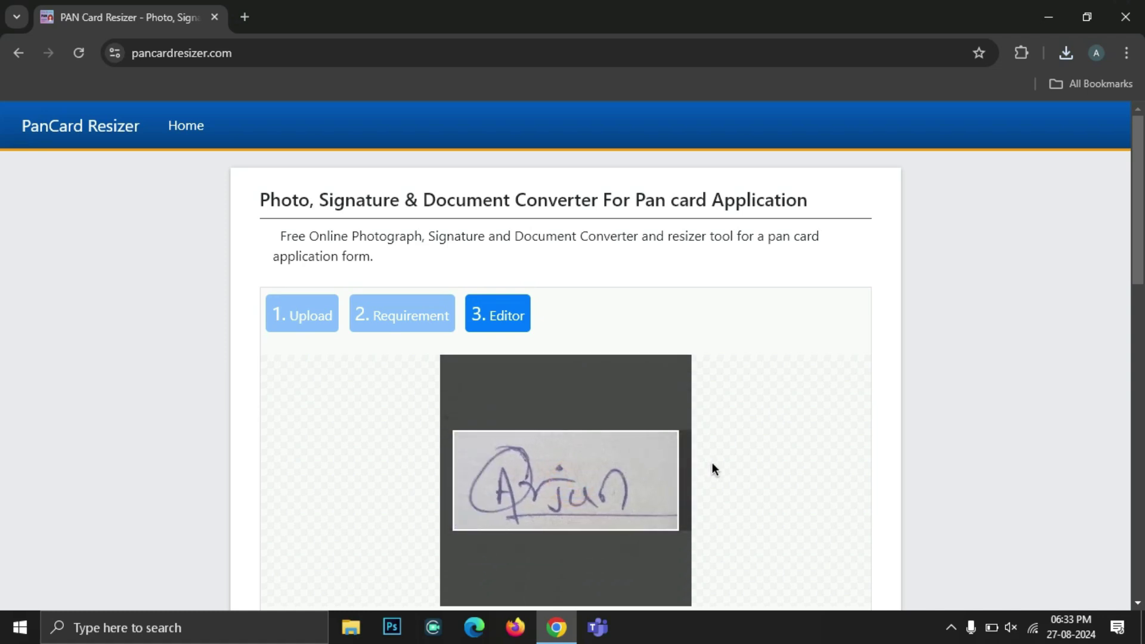
scroll(715, 471, "down", 2)
left_click(813, 480)
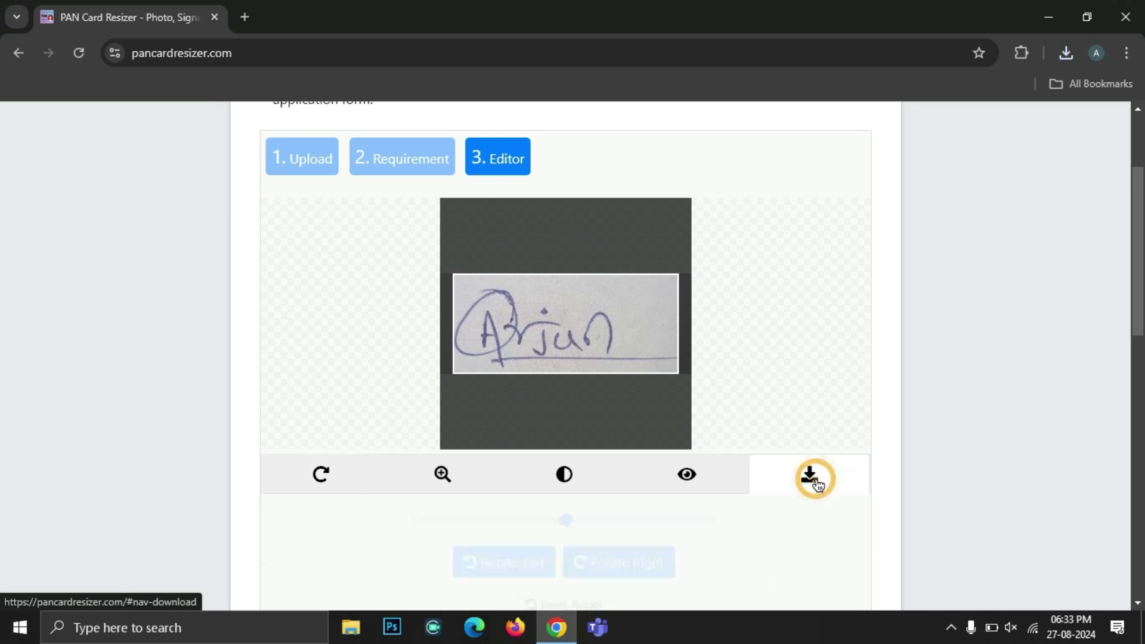
left_click(546, 527)
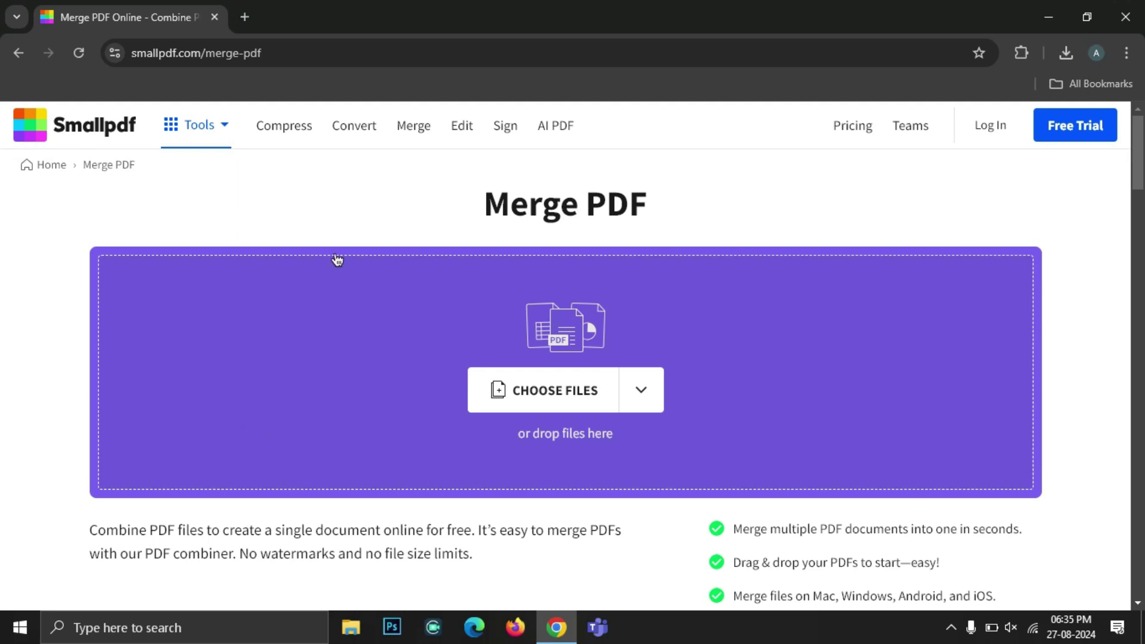
- Open Smallpdf's Compress PDF tool and load my pan card.pdf from Downloads
left_click(161, 53)
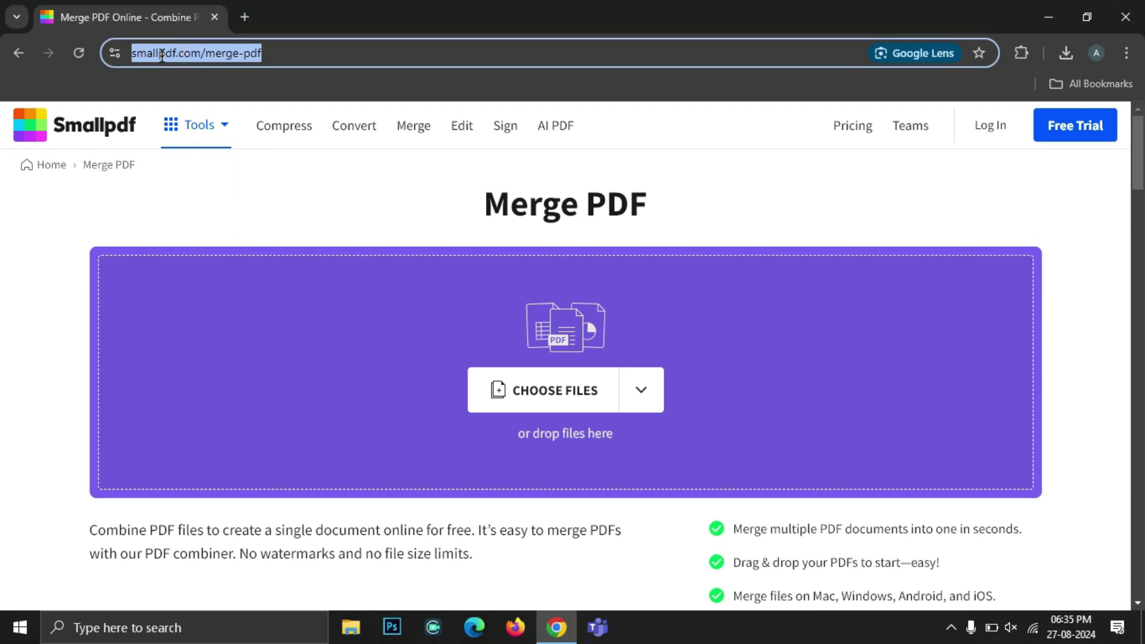
left_click(285, 127)
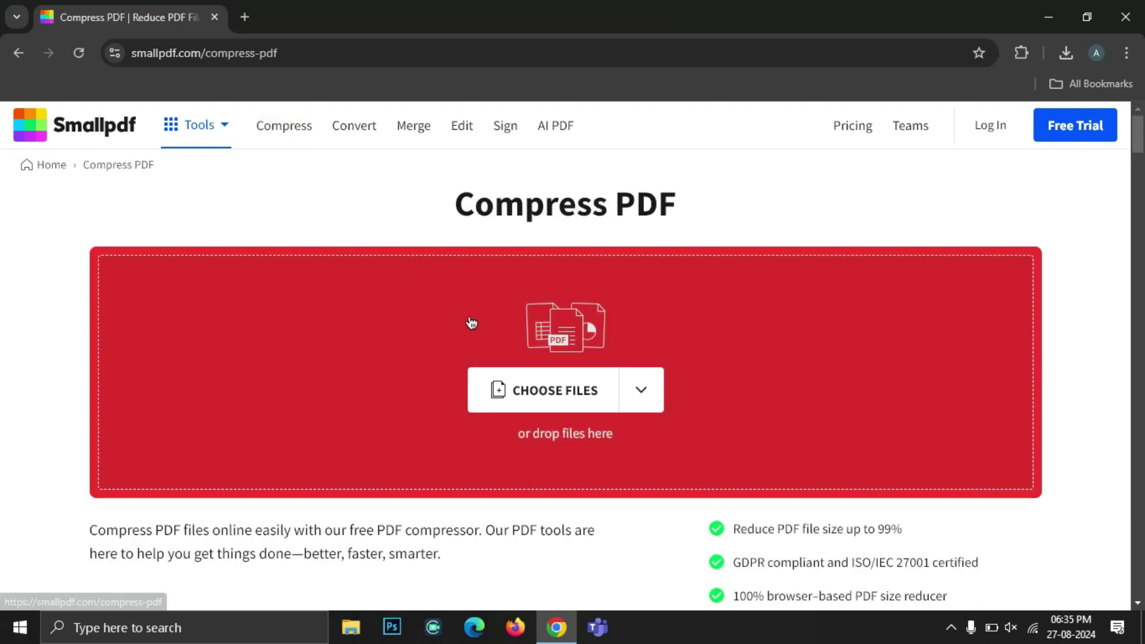
left_click(549, 389)
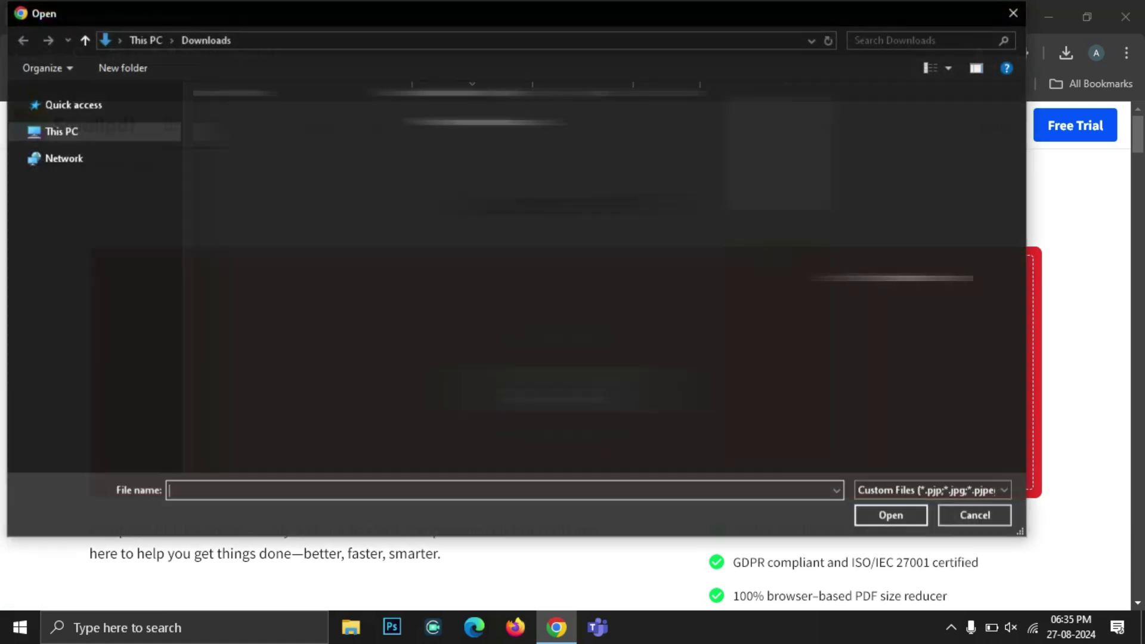
left_click(931, 36)
type("pan")
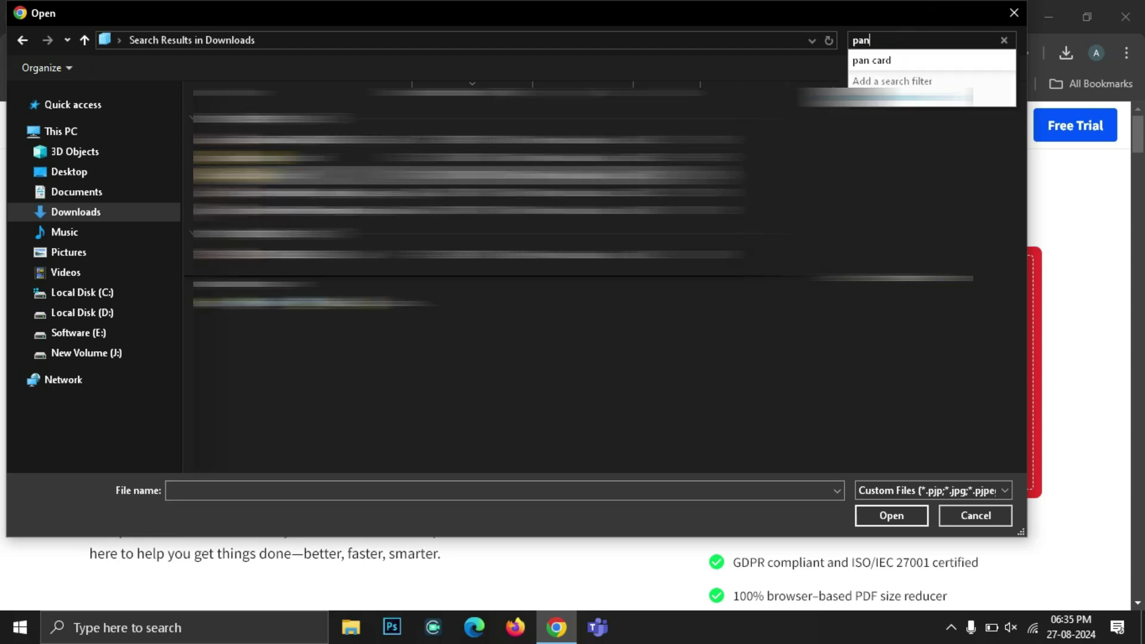
left_click(294, 158)
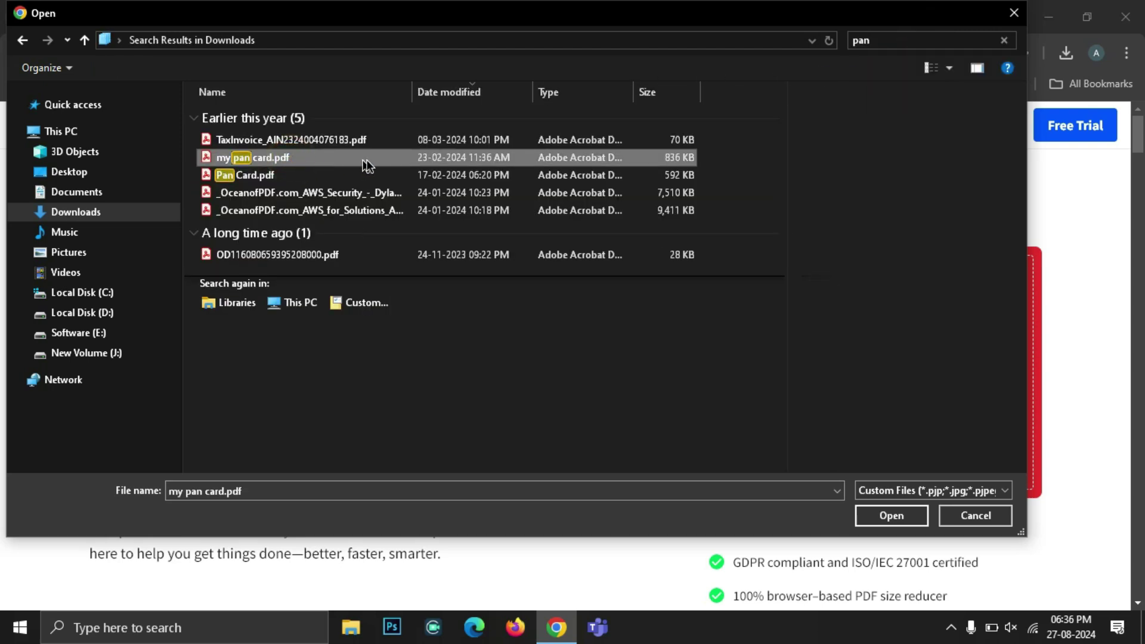
double_click(682, 161)
- Compress the PDF at Basic level to 249 kB and download it
left_click(880, 270)
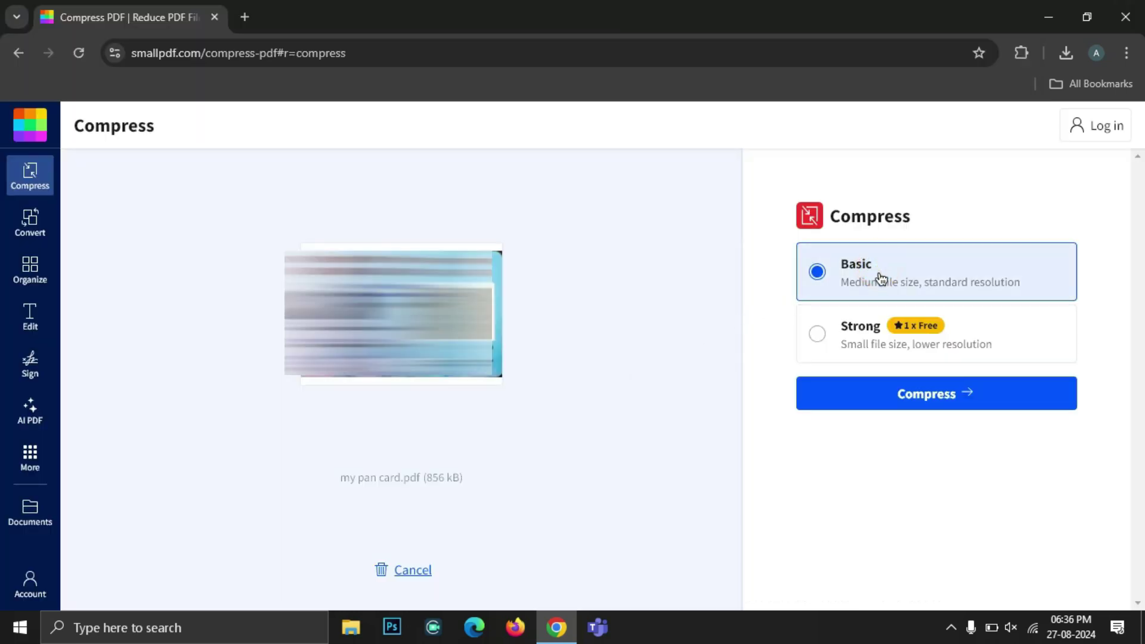
left_click(915, 396)
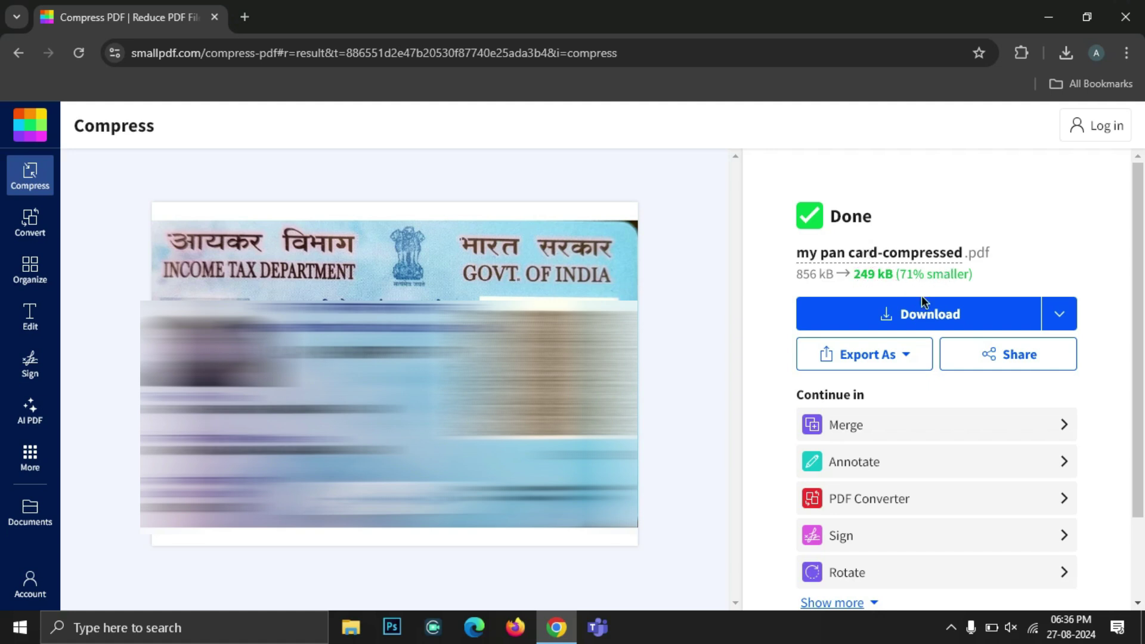
left_click(908, 327)
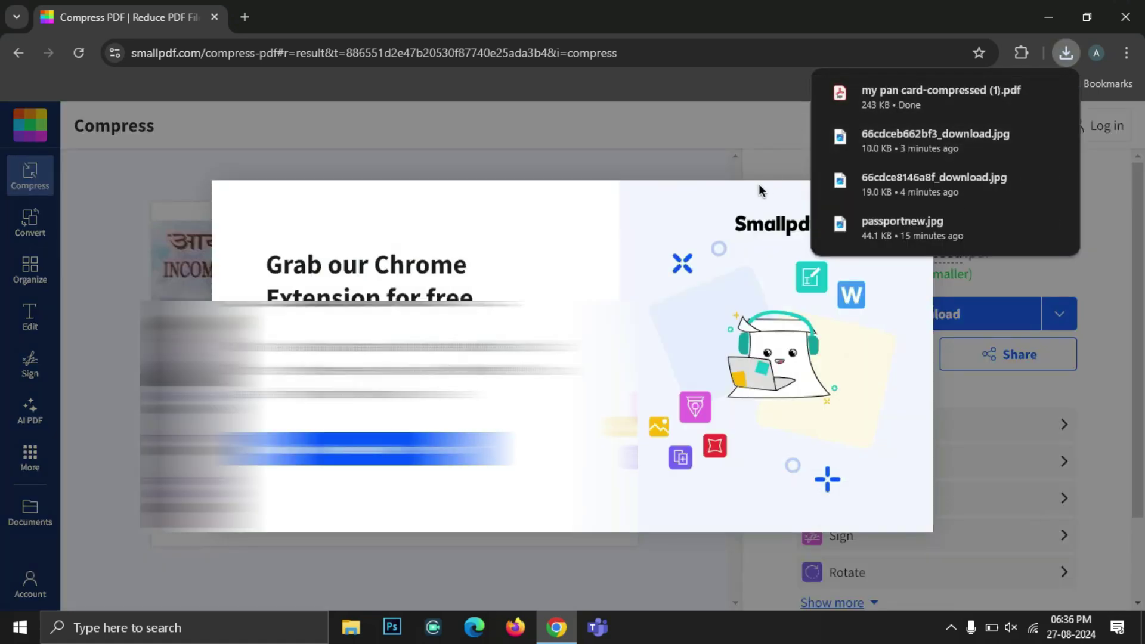
left_click(912, 197)
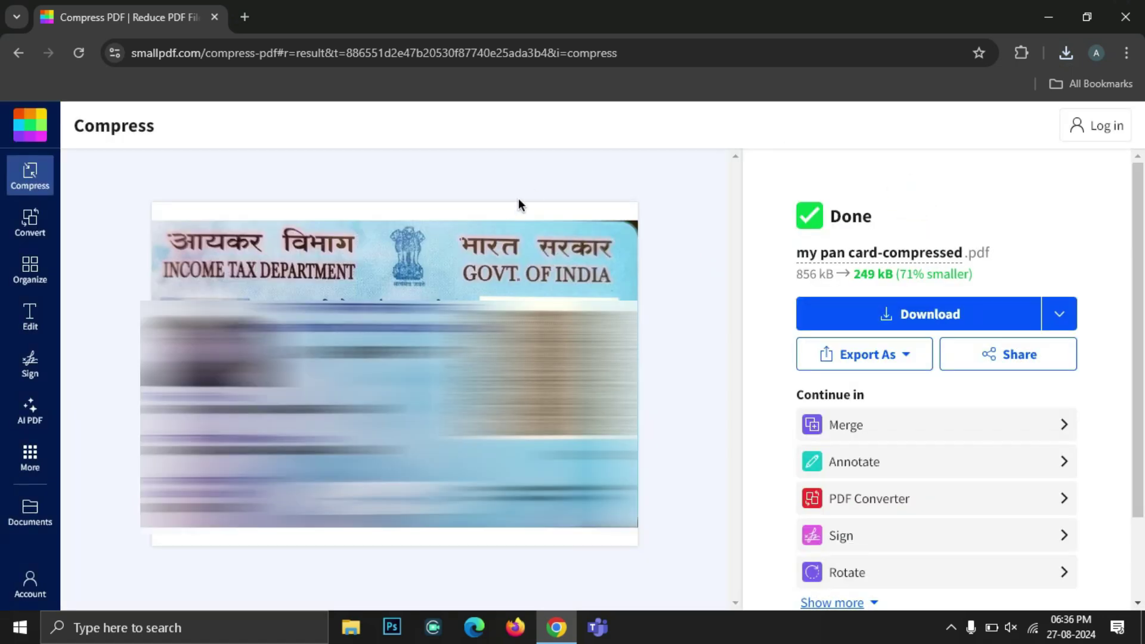